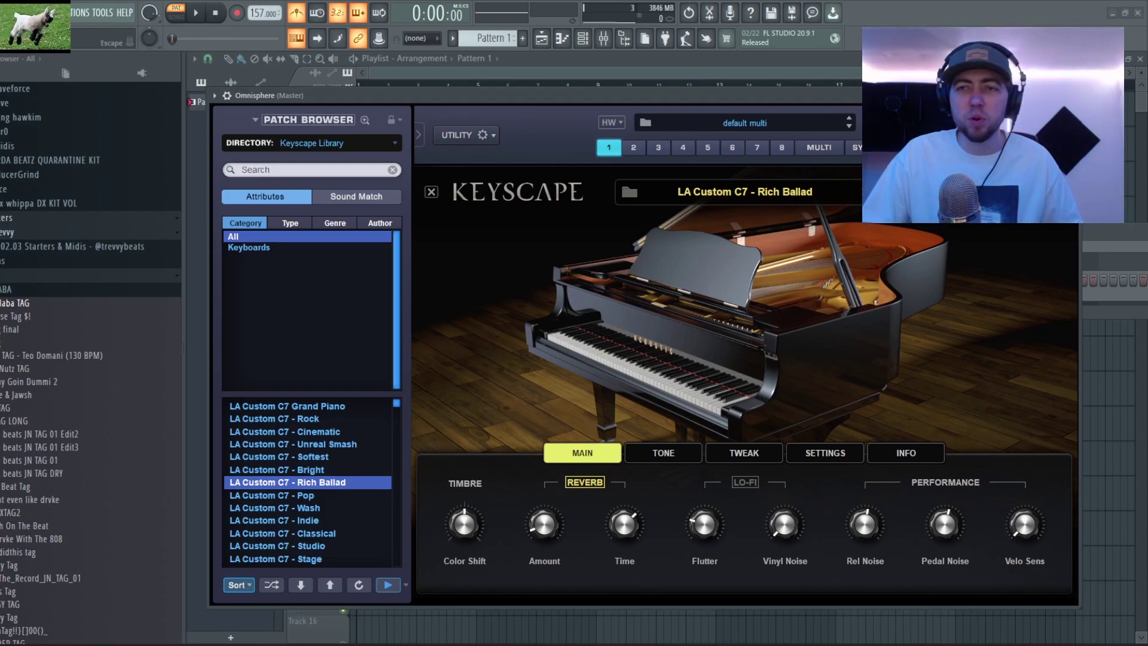
# Close the Omnisphere window and open the Omnisphere channel's piano roll
pyautogui.press('Escape')
pyautogui.rightClick(413, 262)
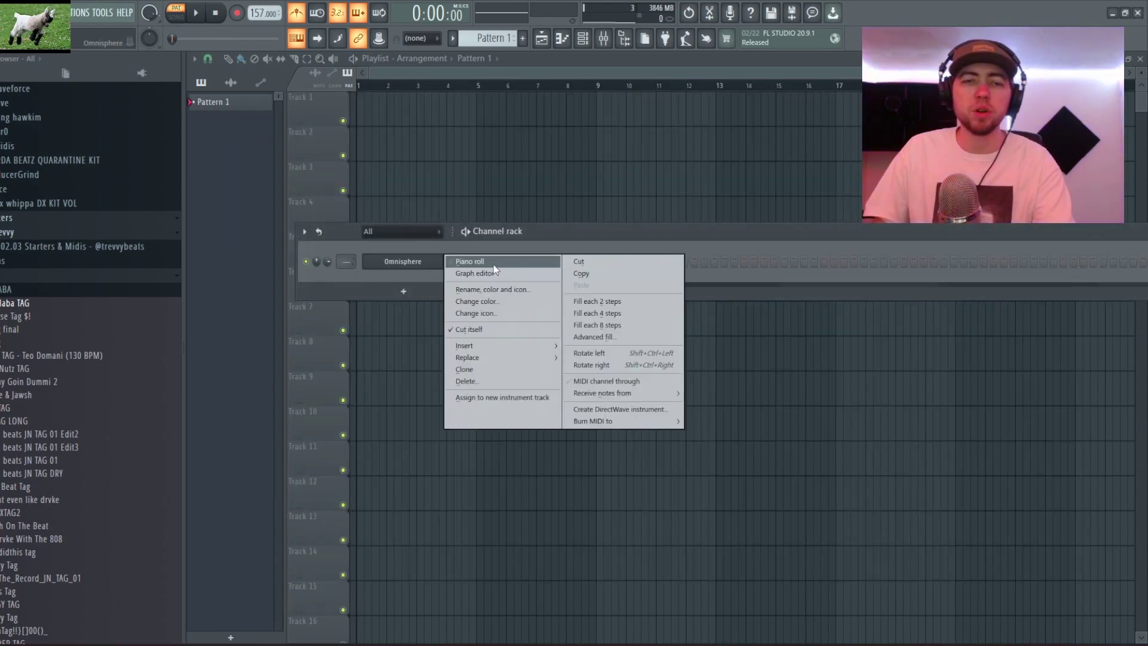
pyautogui.click(469, 261)
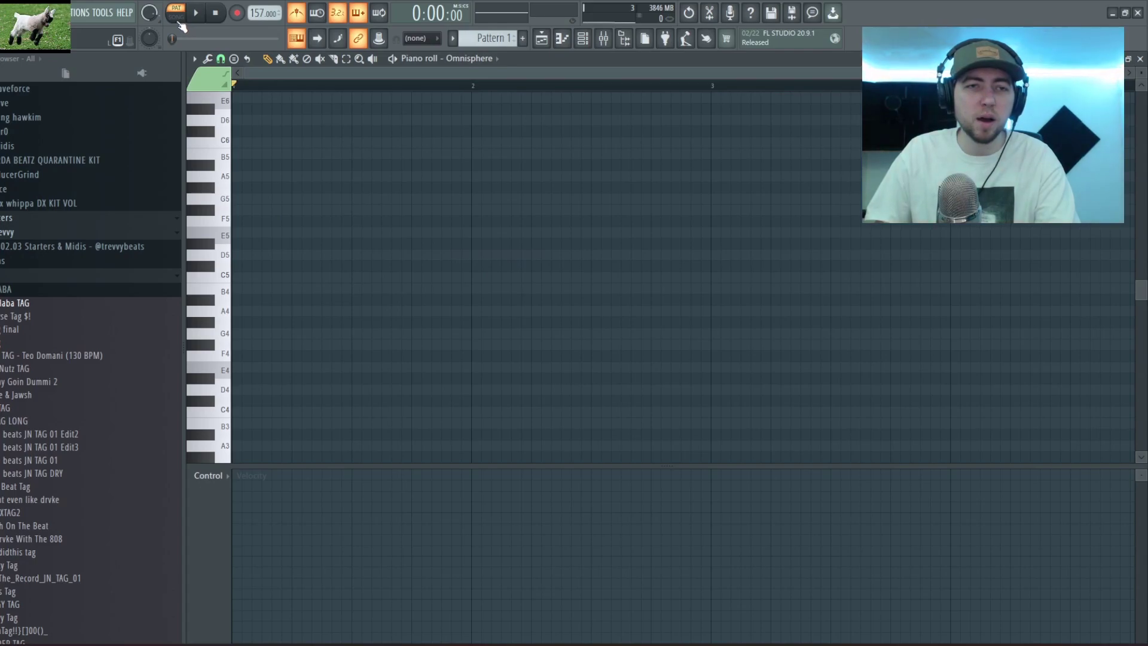
# Set the piano roll's scale highlighting to root note C# with the Minor Natural (Aeolian) scale
pyautogui.click(193, 59)
pyautogui.moveTo(207, 123)
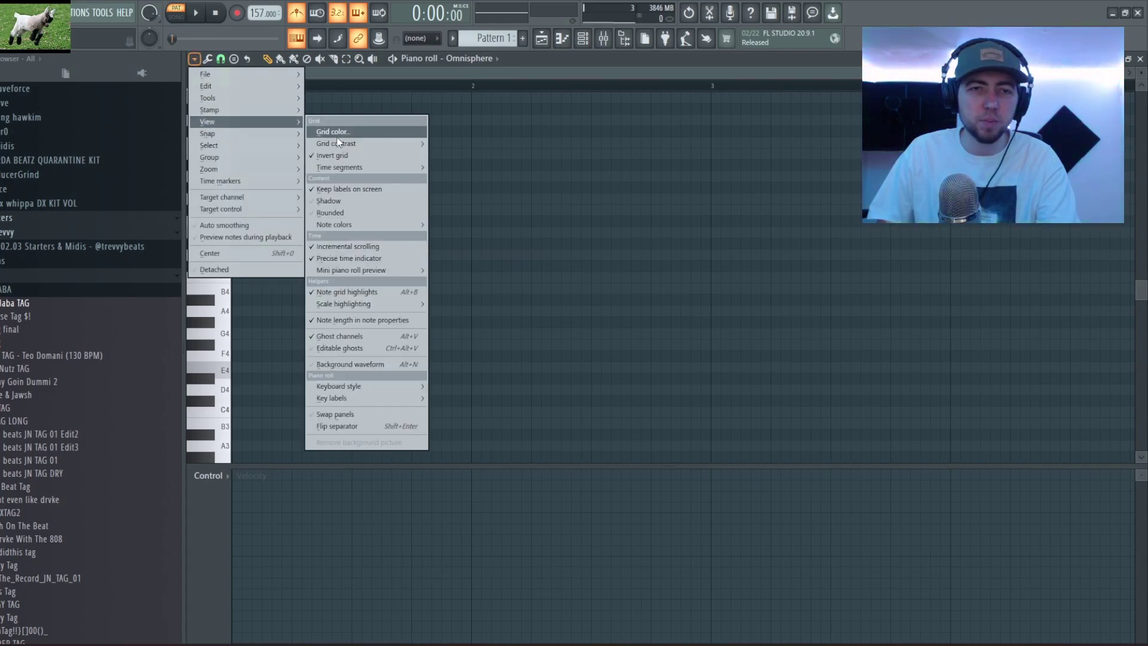
pyautogui.moveTo(388, 305)
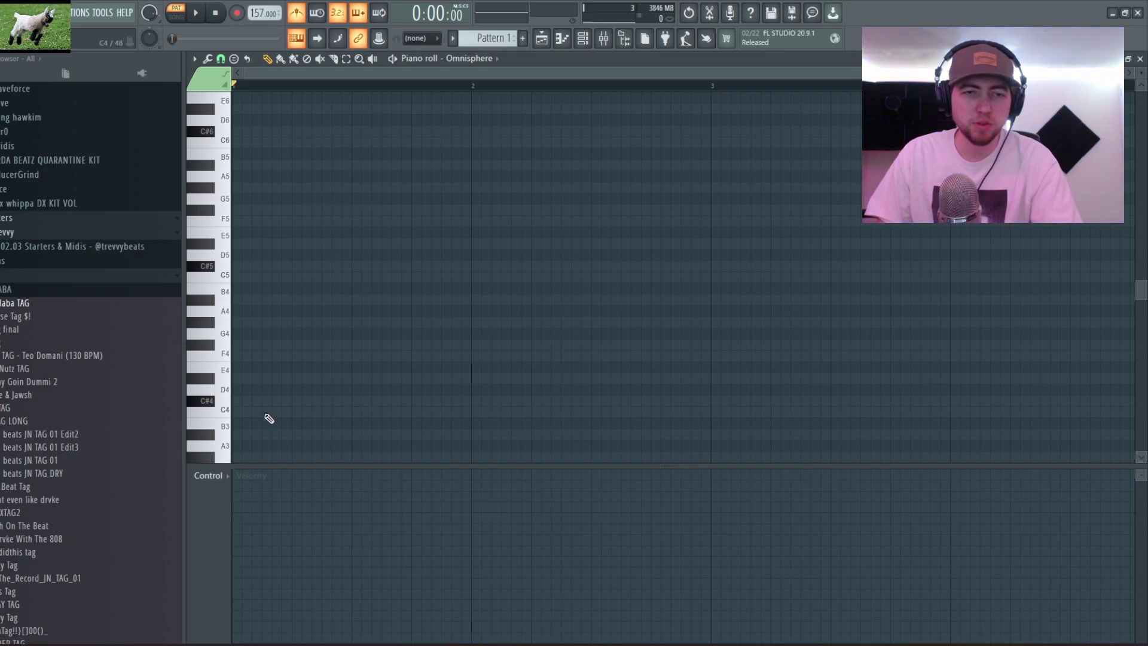
pyautogui.scroll(-2, 269, 418)
pyautogui.keyDown('ctrl'); pyautogui.scroll(1, 242, 383); pyautogui.keyUp('ctrl')
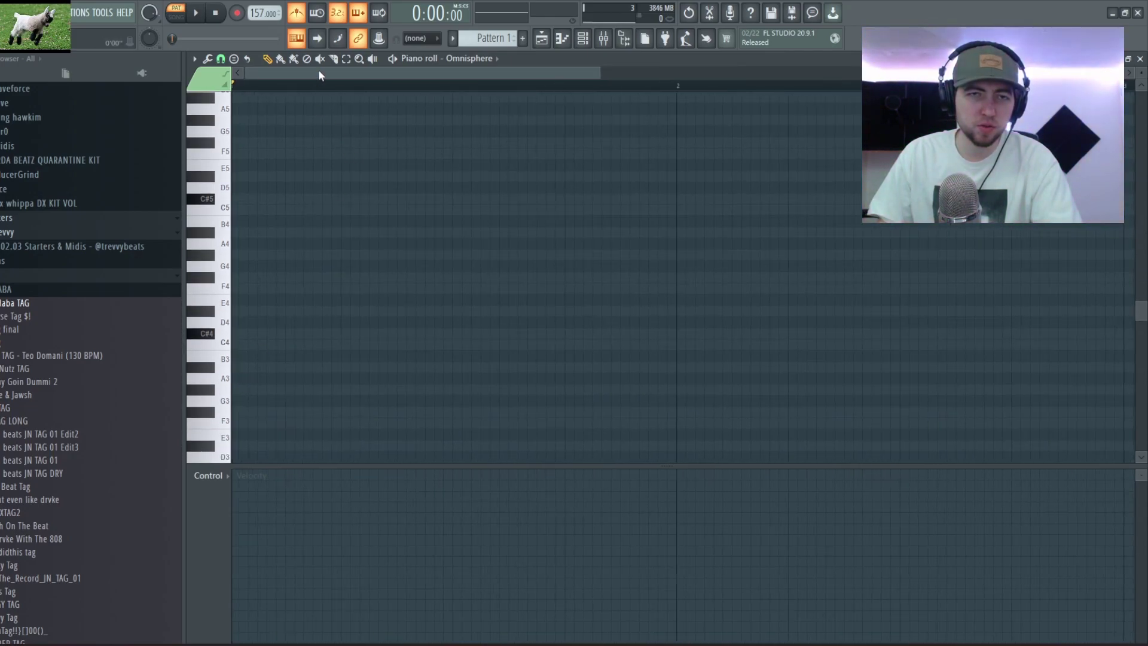
pyautogui.click(194, 58)
pyautogui.moveTo(207, 122)
pyautogui.moveTo(369, 304)
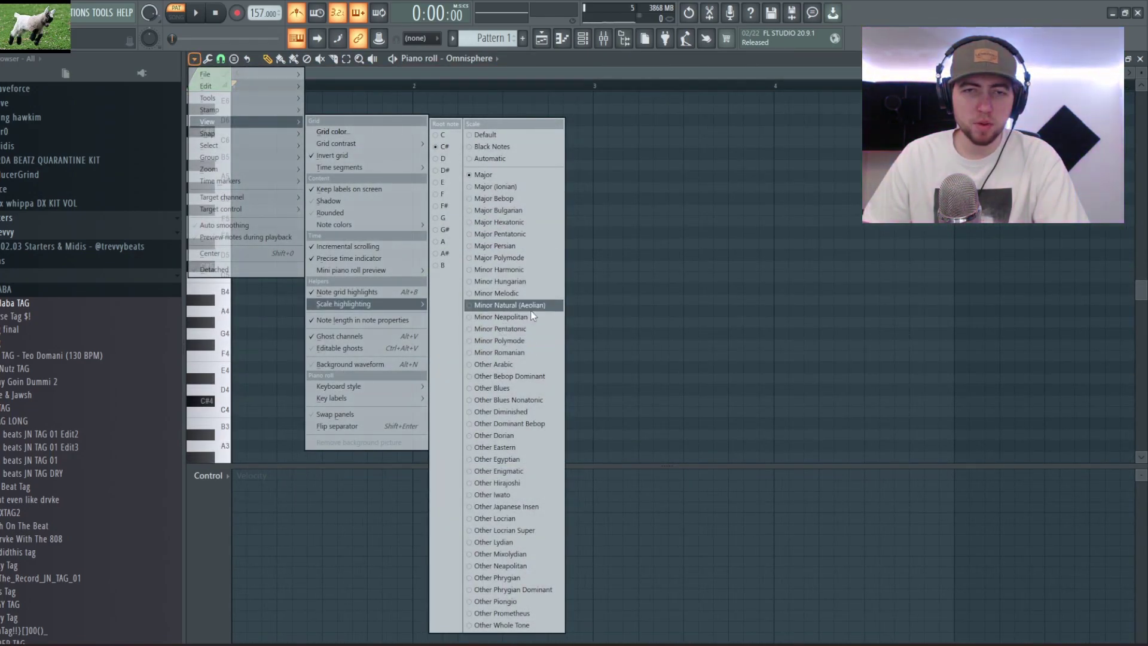
pyautogui.click(530, 308)
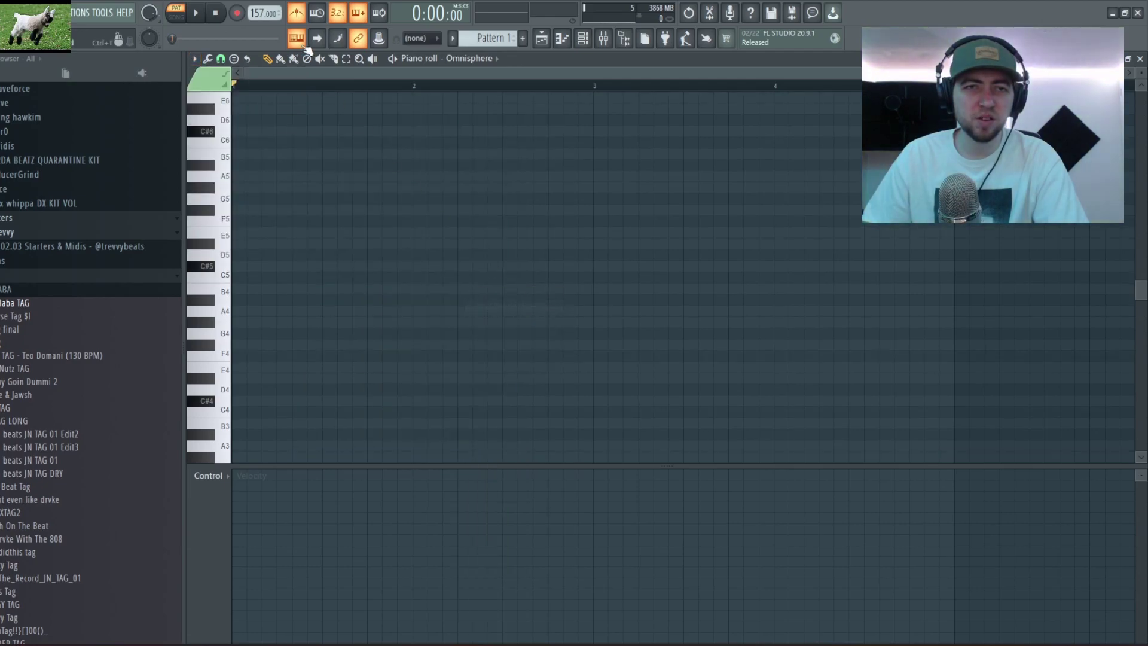
# Place a four-bar chord of C#3, E4 and G#4 in the Omnisphere piano roll and play it back
pyautogui.click(306, 55)
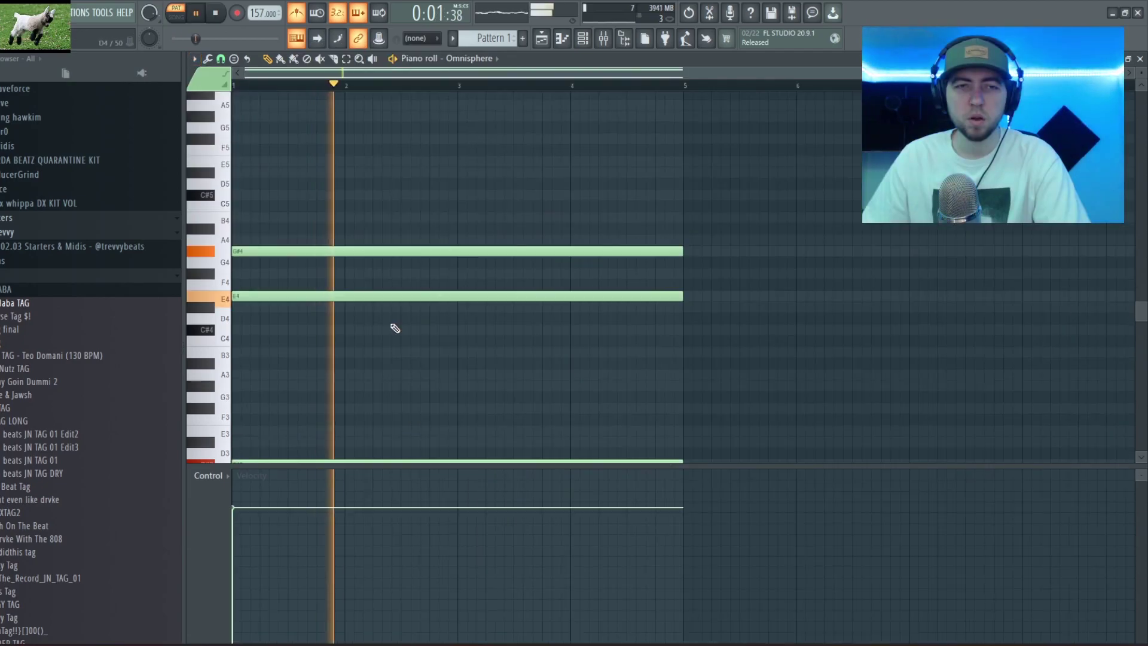
pyautogui.scroll(-3, 392, 320)
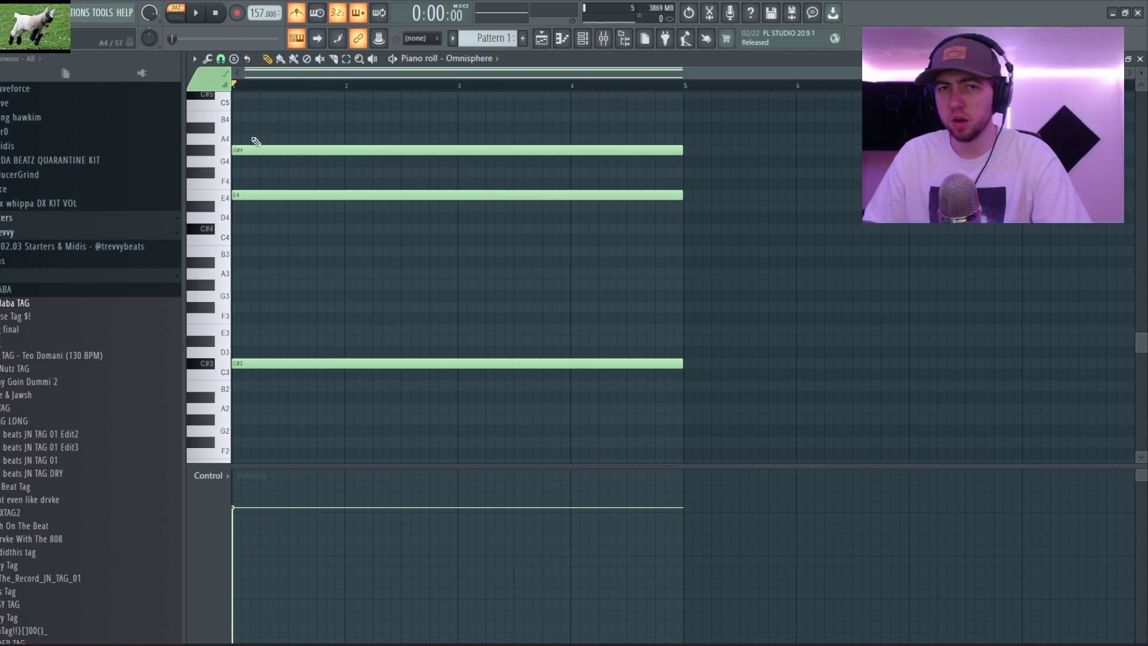
pyautogui.press('space')
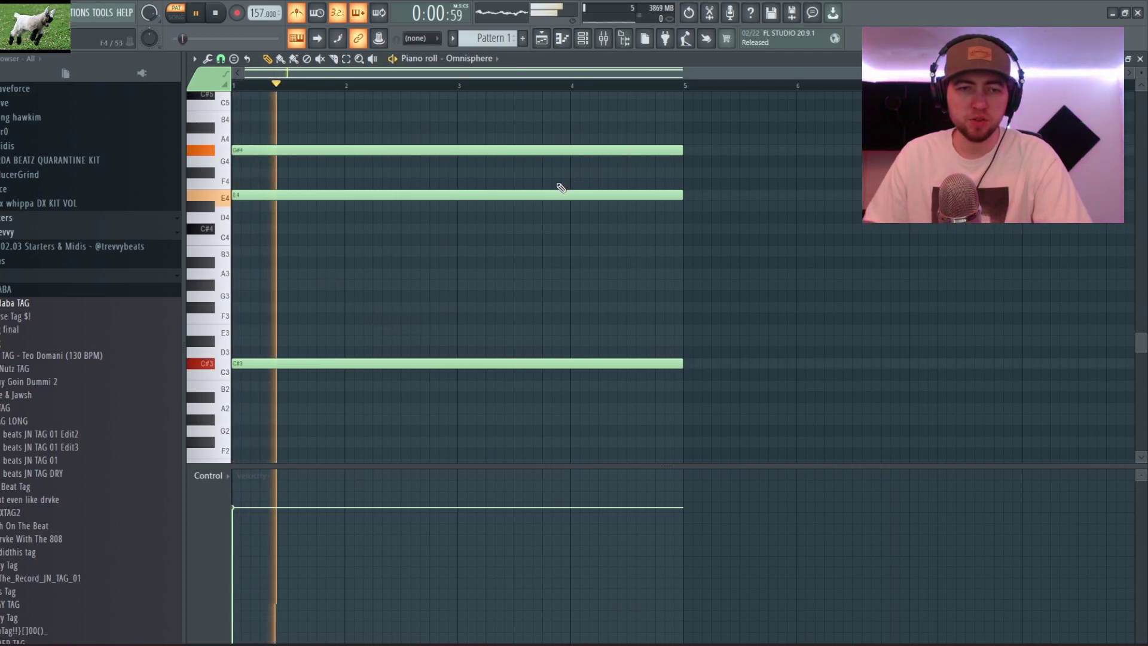
# Strum the chord's note starts with the end preserved, and randomize the note velocities with Bipolar levels
pyautogui.hotkey('alt', 's')
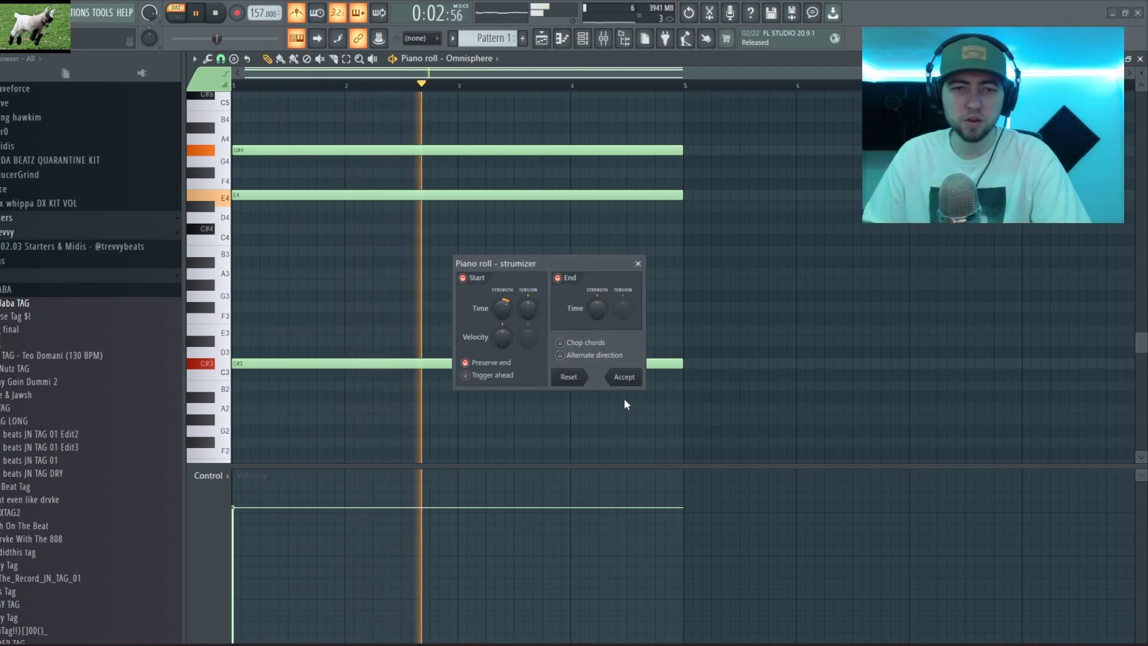
pyautogui.click(624, 377)
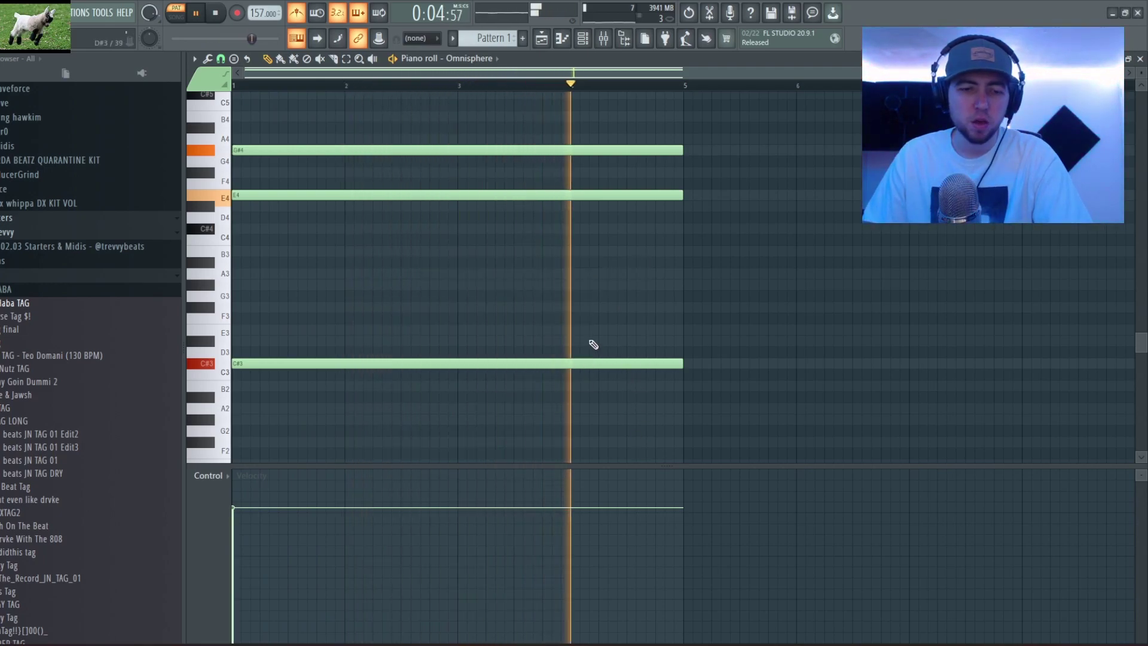
pyautogui.hotkey('alt', 'r')
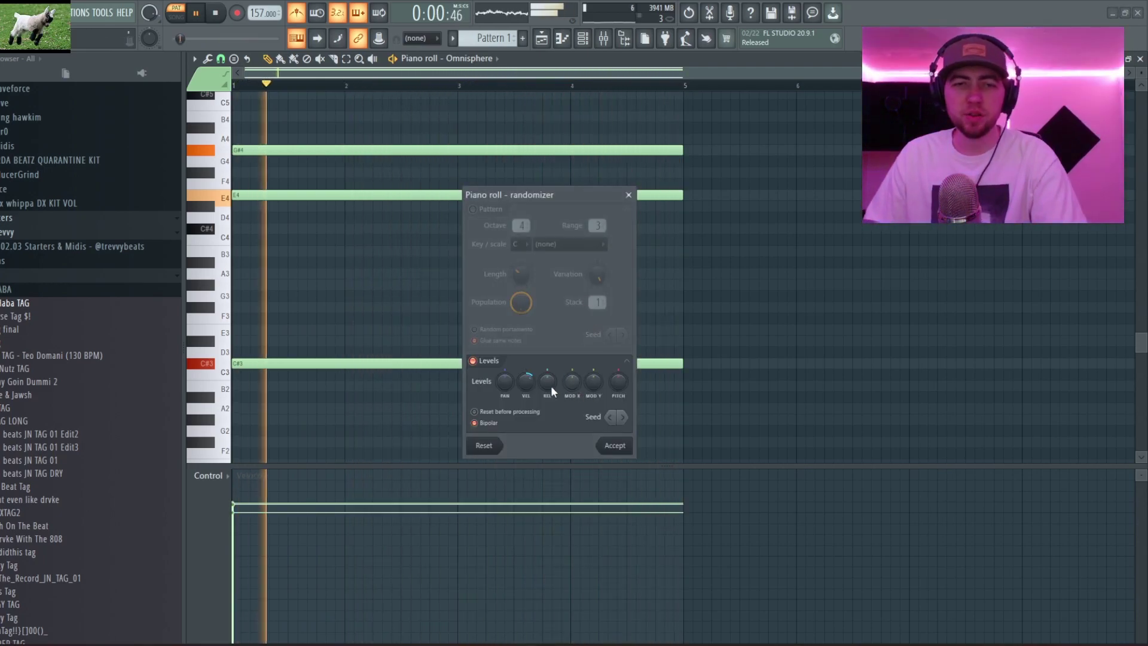
pyautogui.click(615, 445)
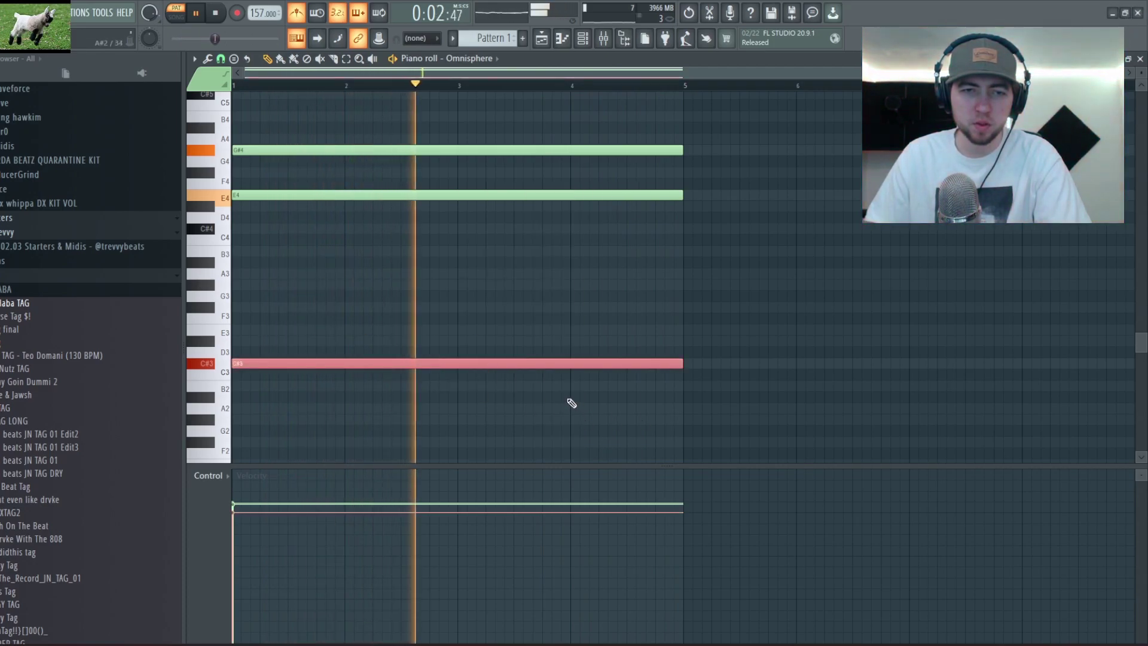
# Add a Kontakt channel named choir and check its Choir Essentials Women Performance instrument
pyautogui.scroll(2, 353, 317)
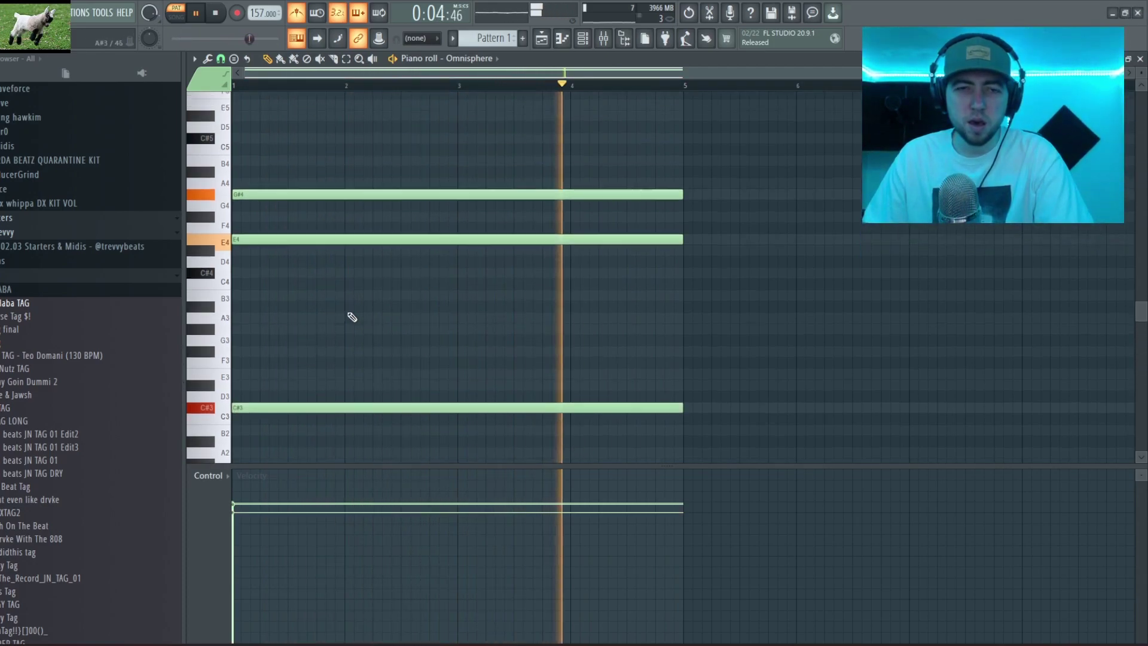
pyautogui.press('F6')
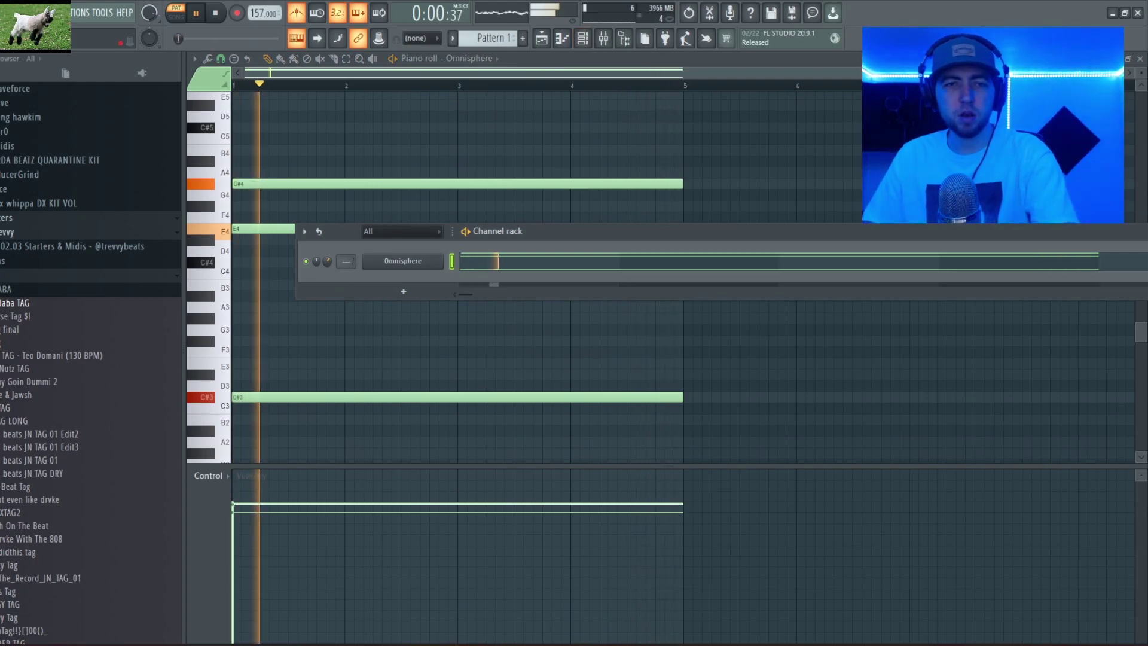
pyautogui.press('F6')
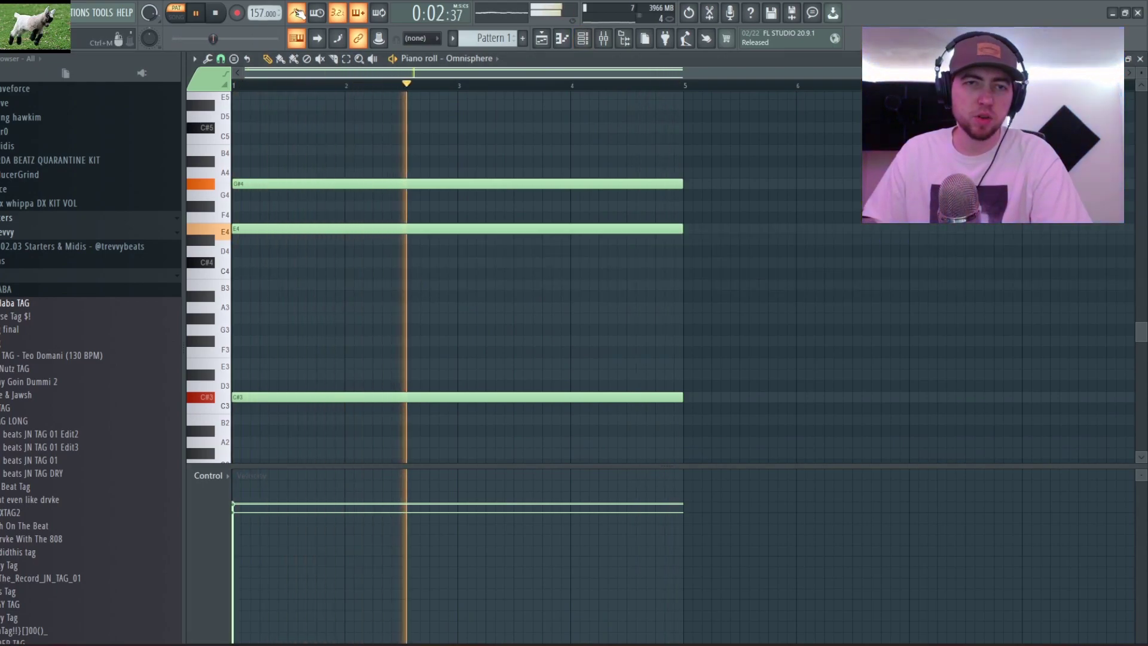
pyautogui.press('F6')
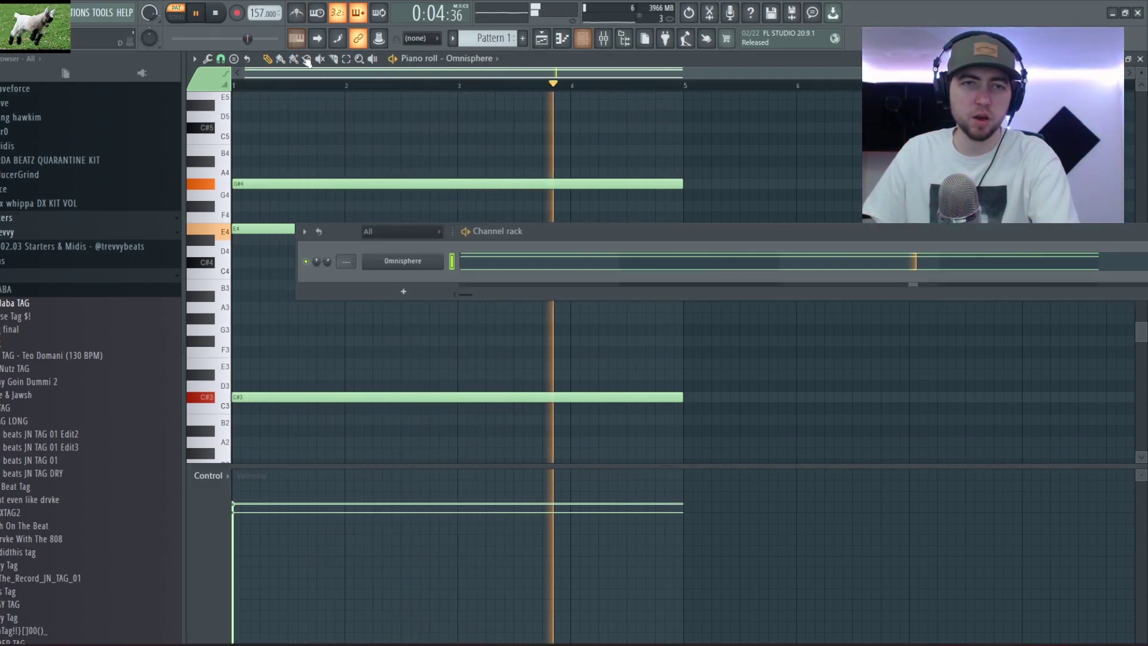
pyautogui.click(404, 281)
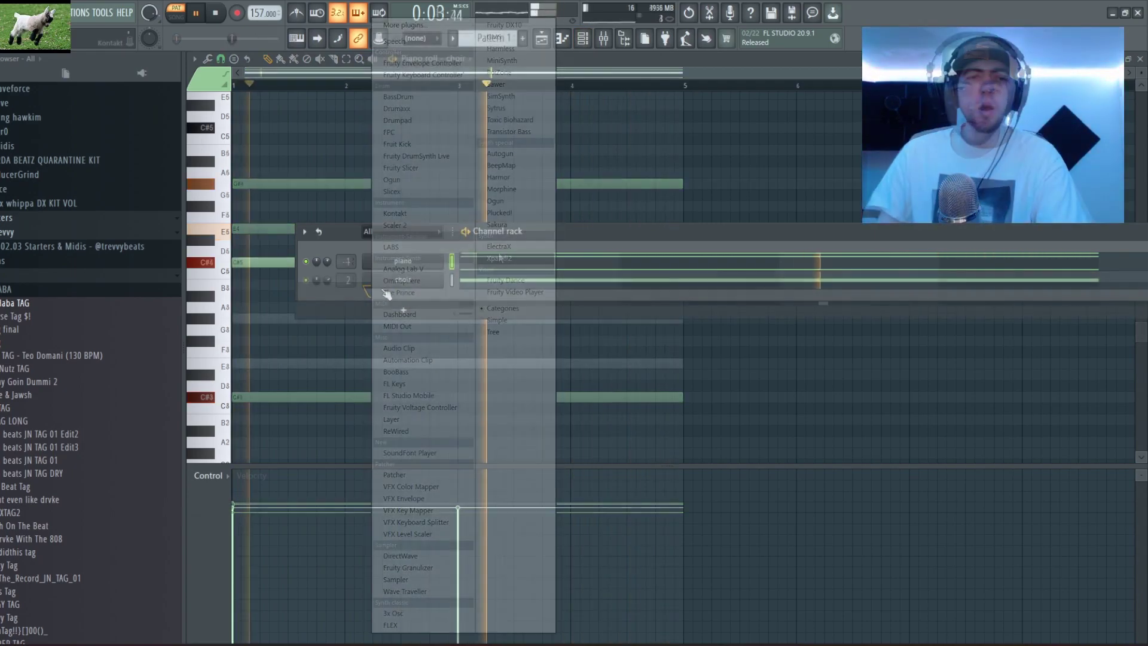
pyautogui.click(380, 281)
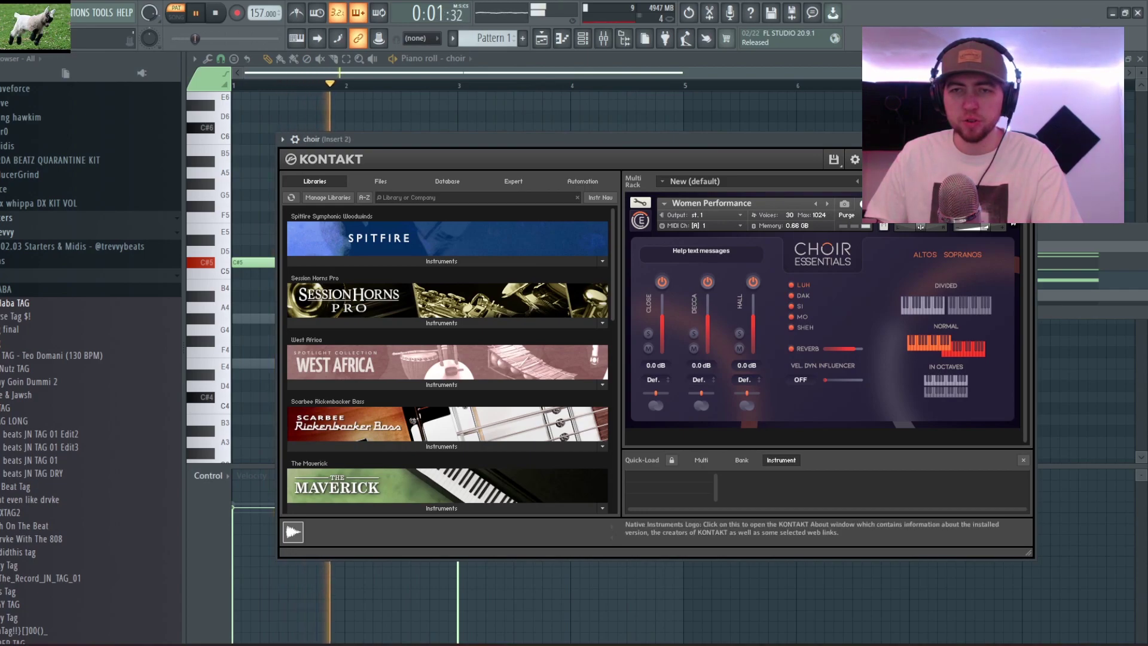
pyautogui.click(1024, 139)
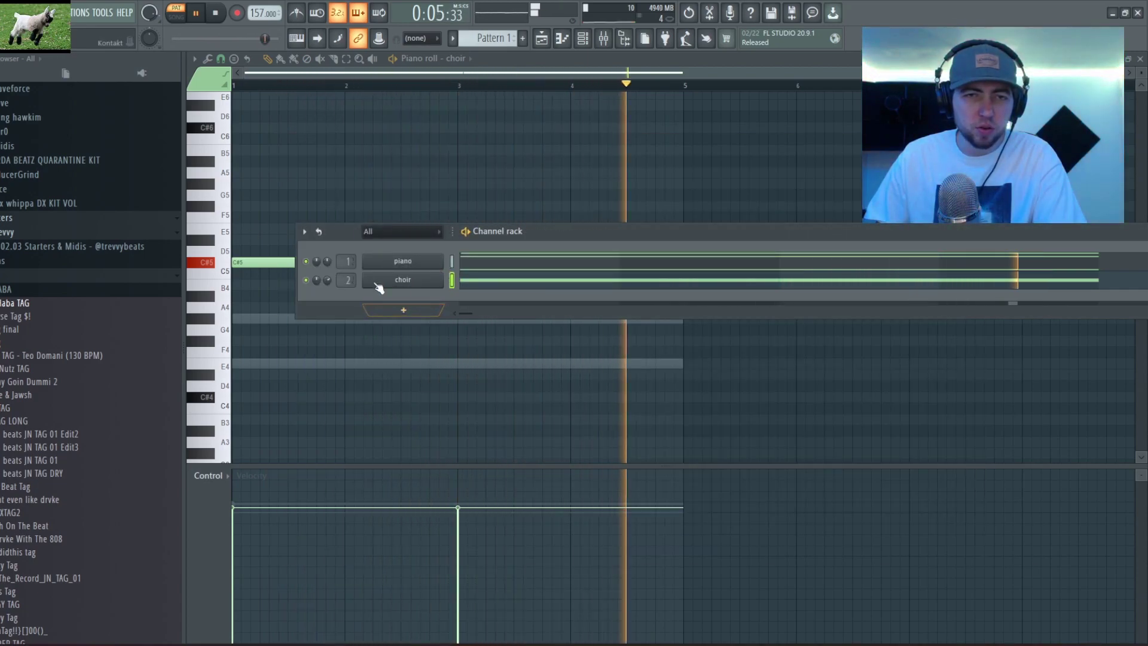
# Cut the choir's low frequencies by raising the high-pass band in Fruity Parametric EQ 2 on mixer Insert 2
pyautogui.press('F9')
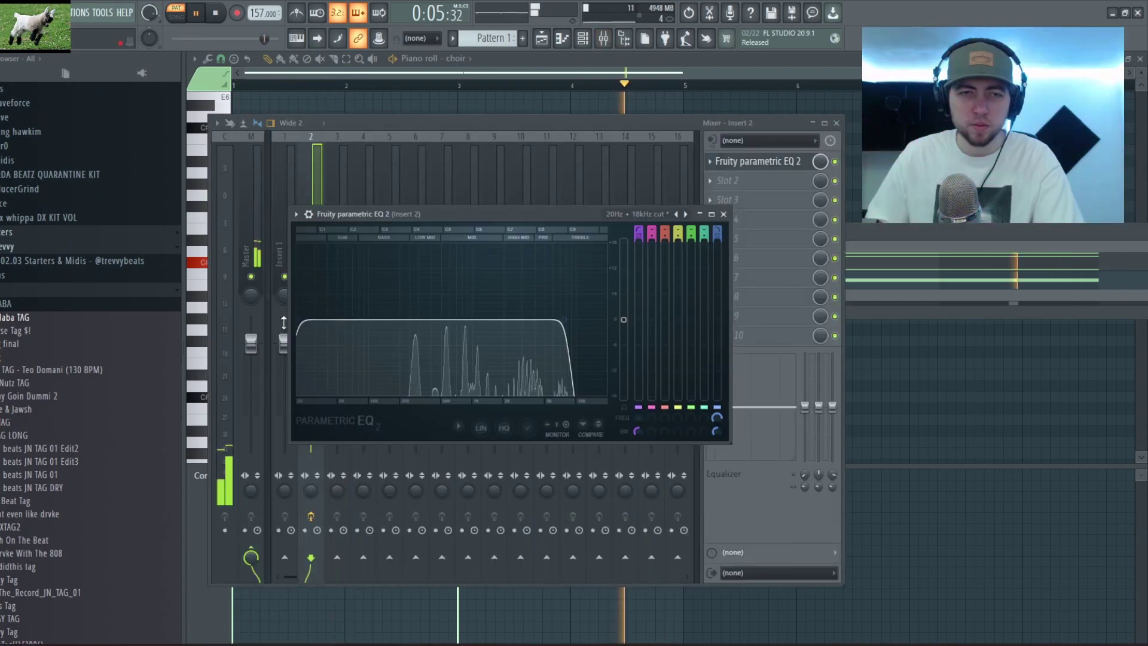
pyautogui.moveTo(299, 320); pyautogui.dragTo(418, 321)
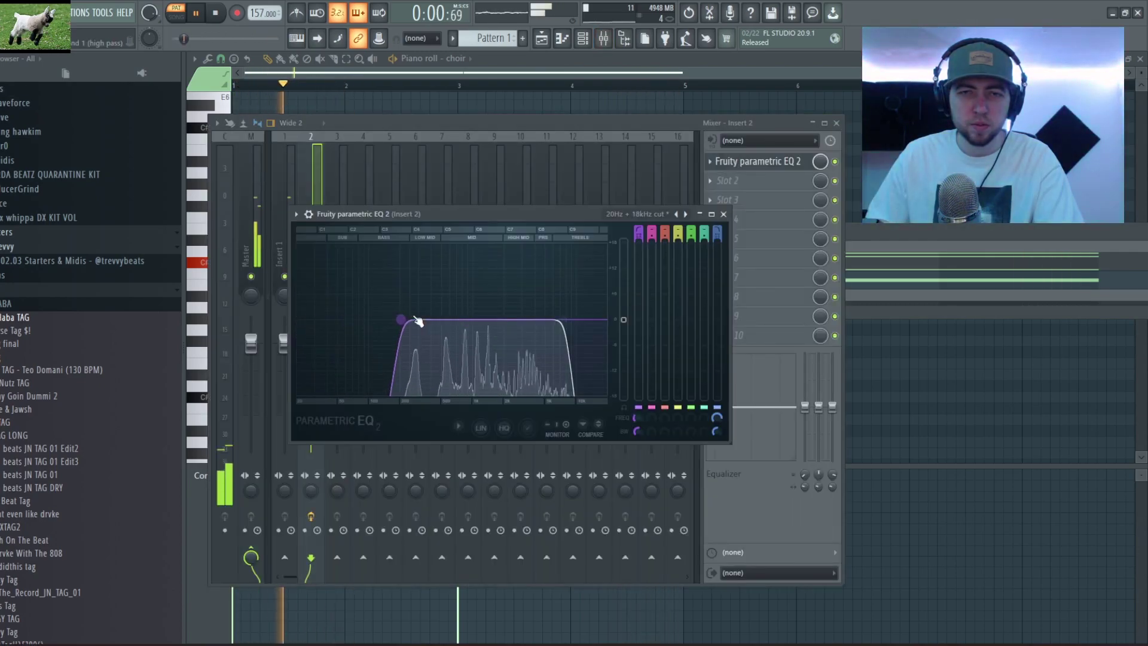
pyautogui.click(724, 215)
# Add ValhallaVintageVerb to slot 2 of the choir's mixer track and lower its mix level
pyautogui.click(732, 181)
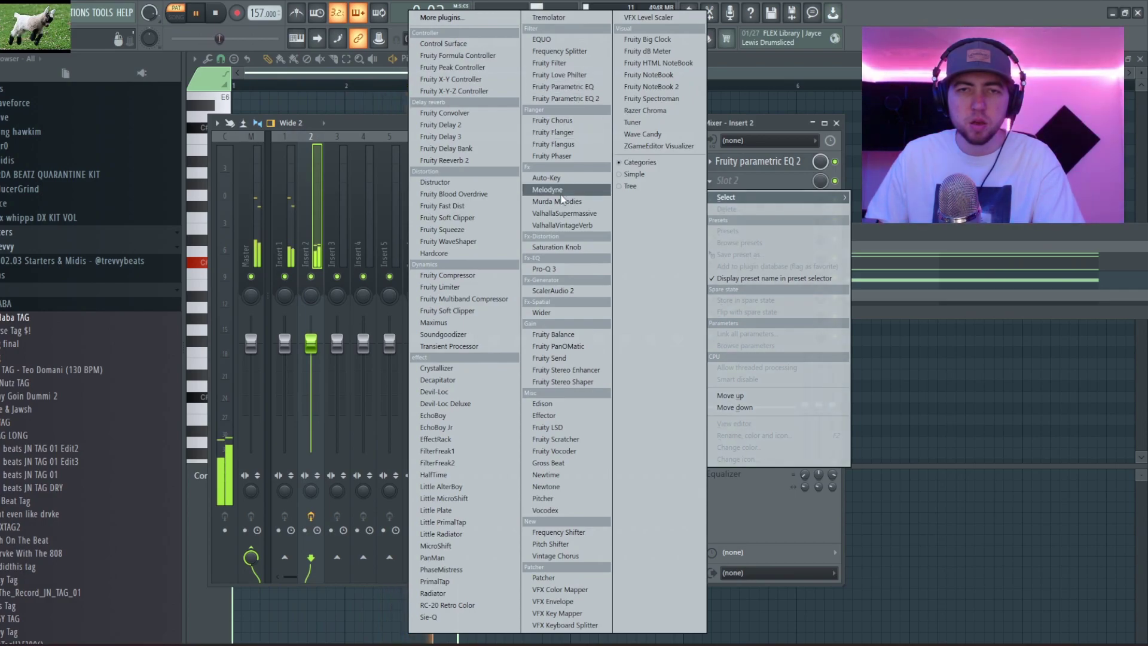
pyautogui.click(562, 225)
pyautogui.click(816, 185)
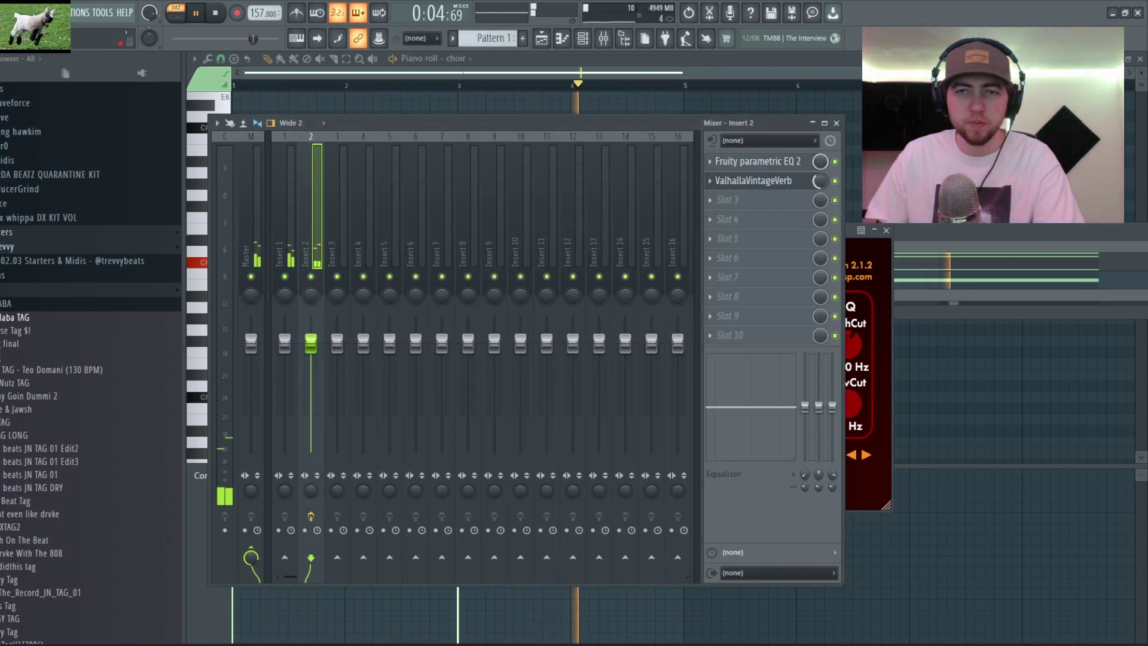
# Add Fruity Love Philter to slot 3 of the choir's mixer track and close its window
pyautogui.click(768, 200)
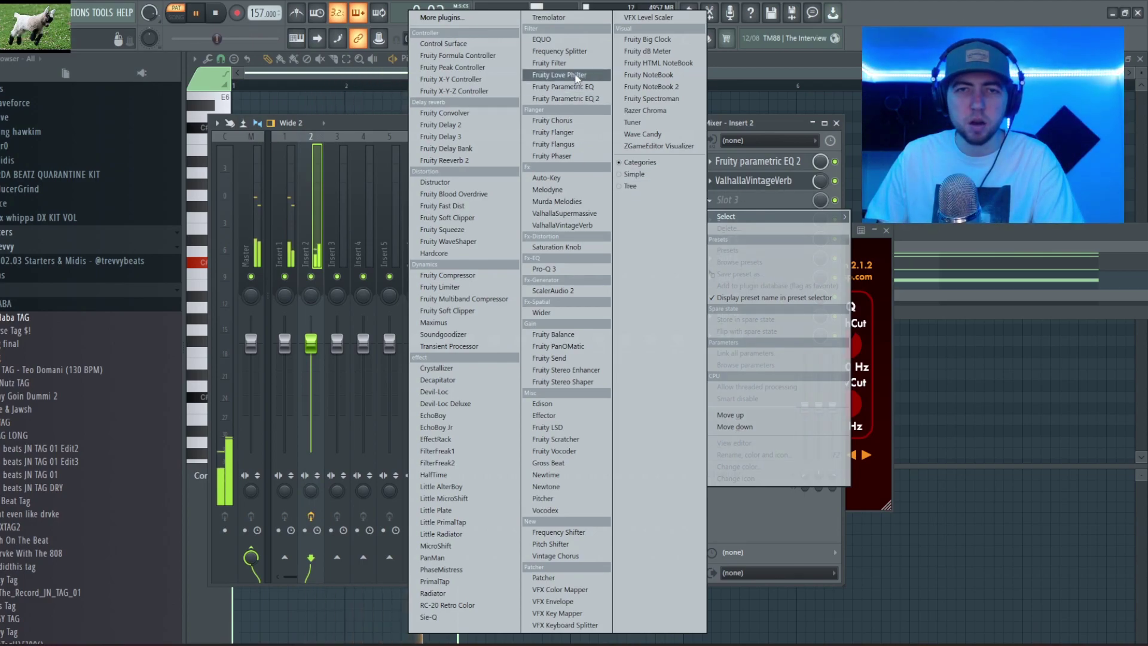
pyautogui.click(559, 74)
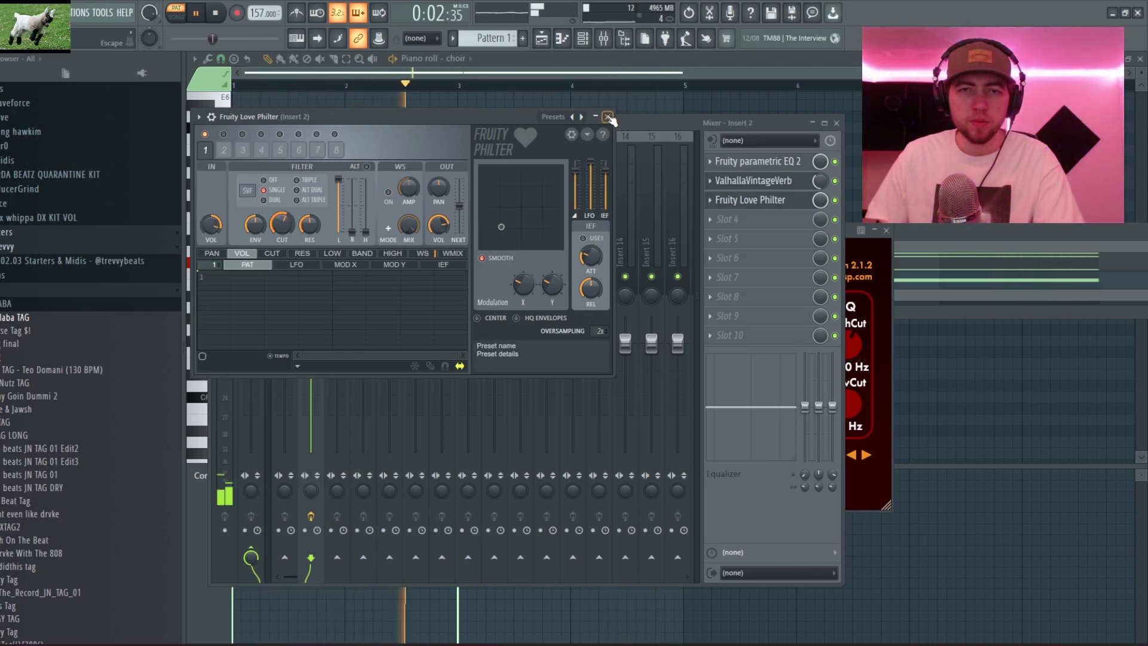
pyautogui.click(607, 117)
# Place a C#6 note in the Xpand!2 piano roll, stop playback and lengthen the note to two bars
pyautogui.click(285, 239)
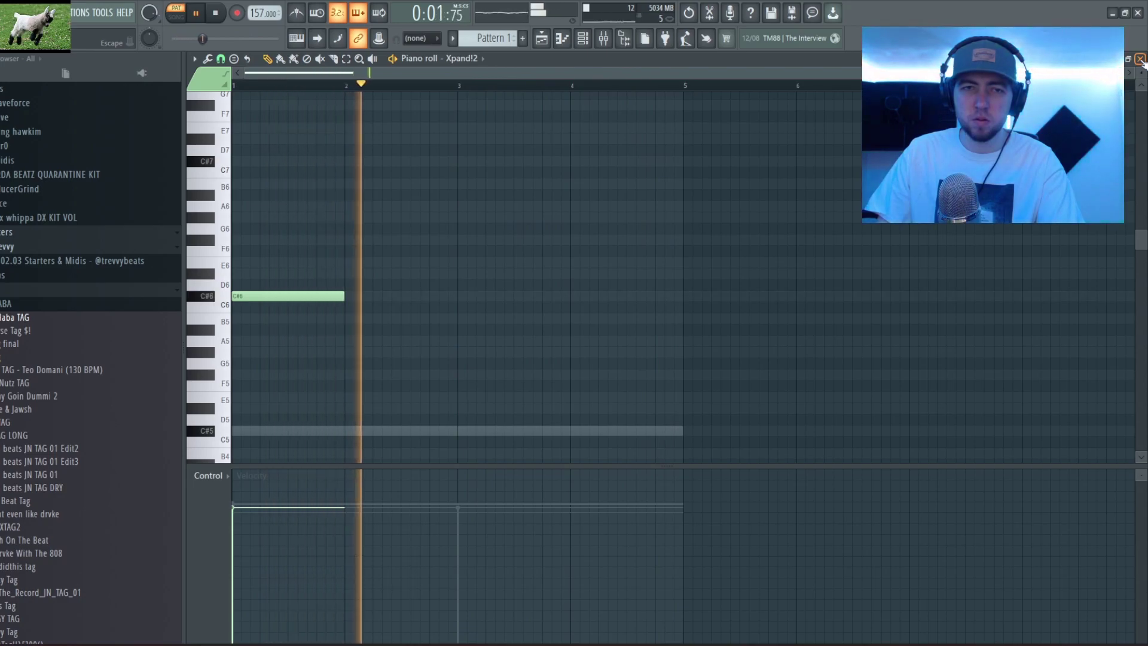
pyautogui.press('space')
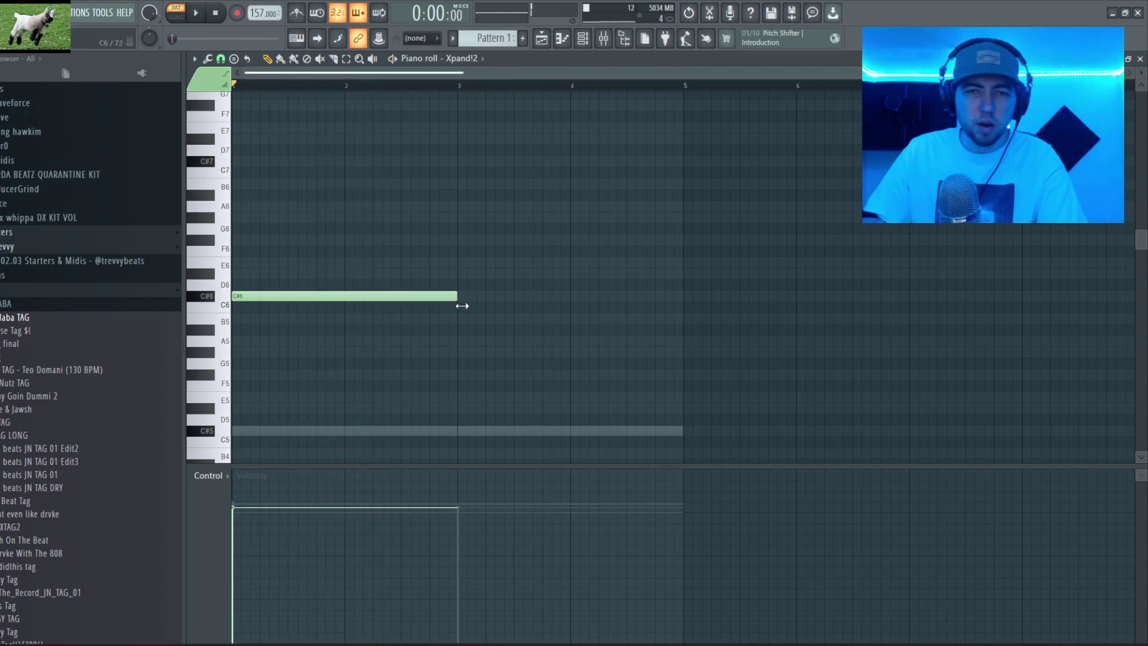
# Draw a falling channel volume fade for Xpand!2 and extend the C#6 note to about two and a half bars
pyautogui.click(227, 477)
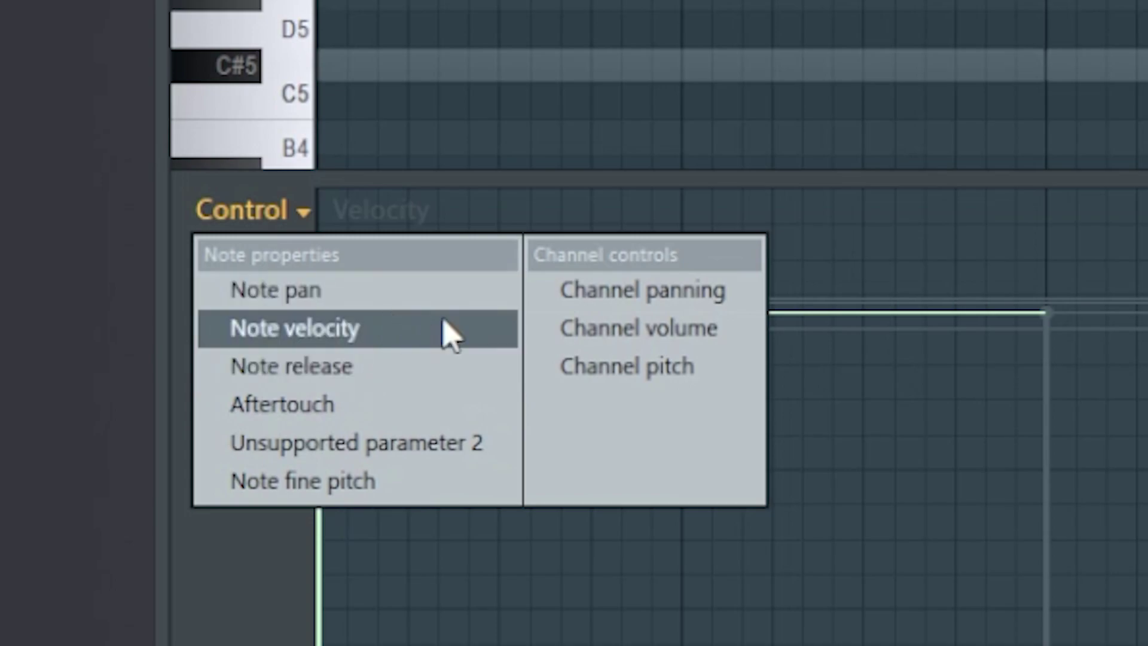
pyautogui.click(645, 342)
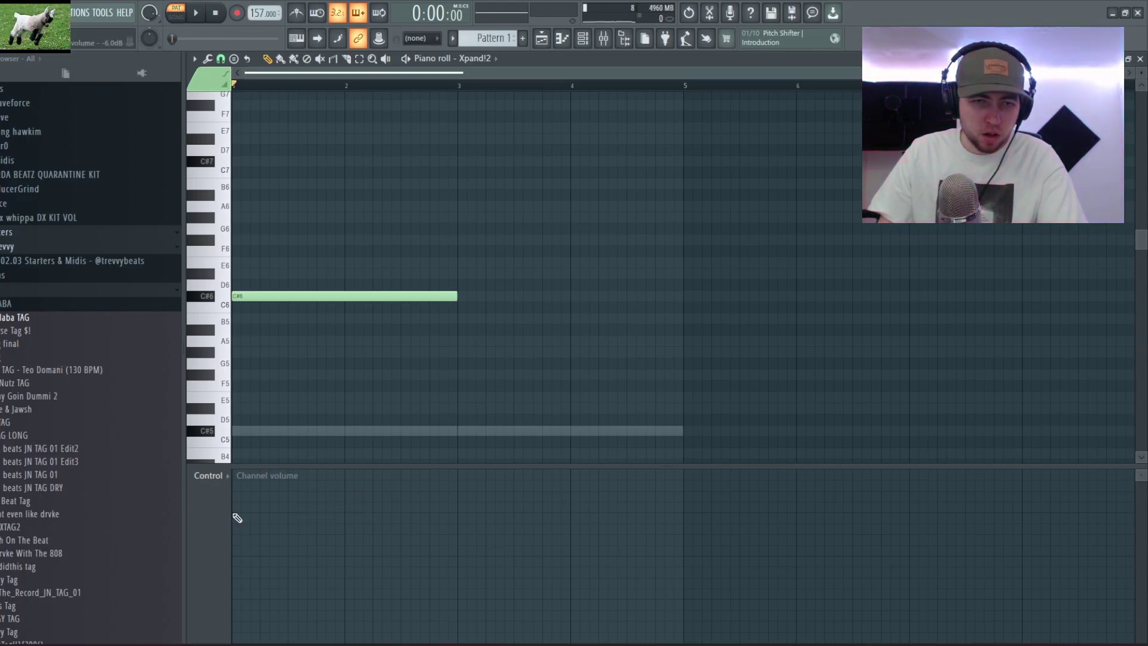
pyautogui.moveTo(238, 518); pyautogui.dragTo(402, 552)
pyautogui.moveTo(455, 301); pyautogui.dragTo(501, 302)
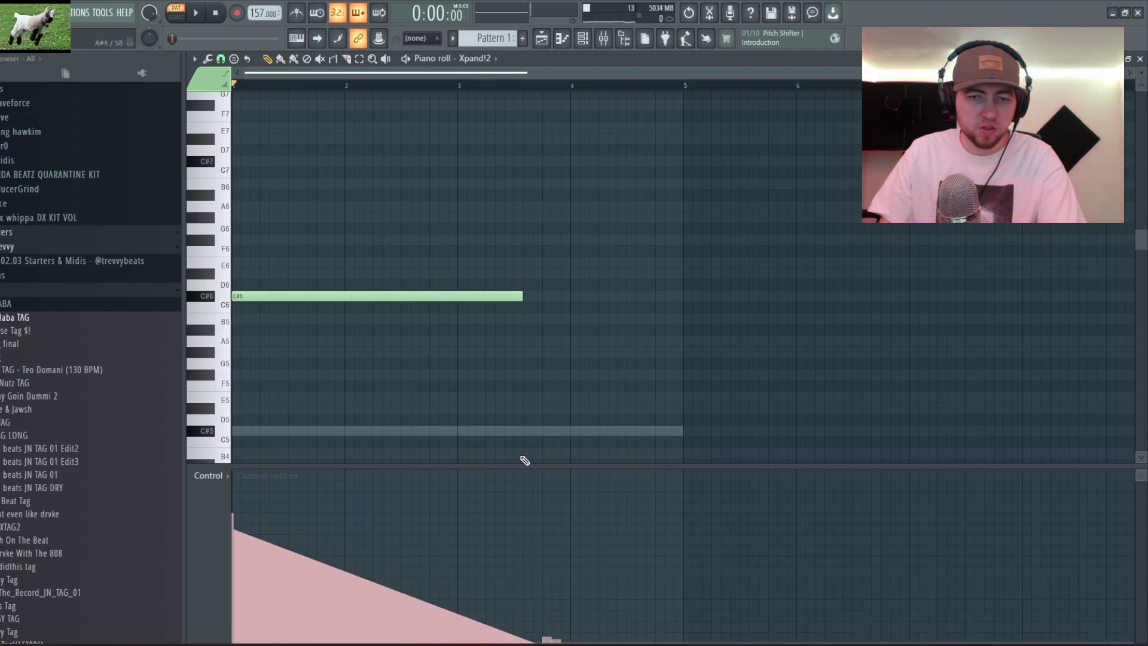
pyautogui.press('space')
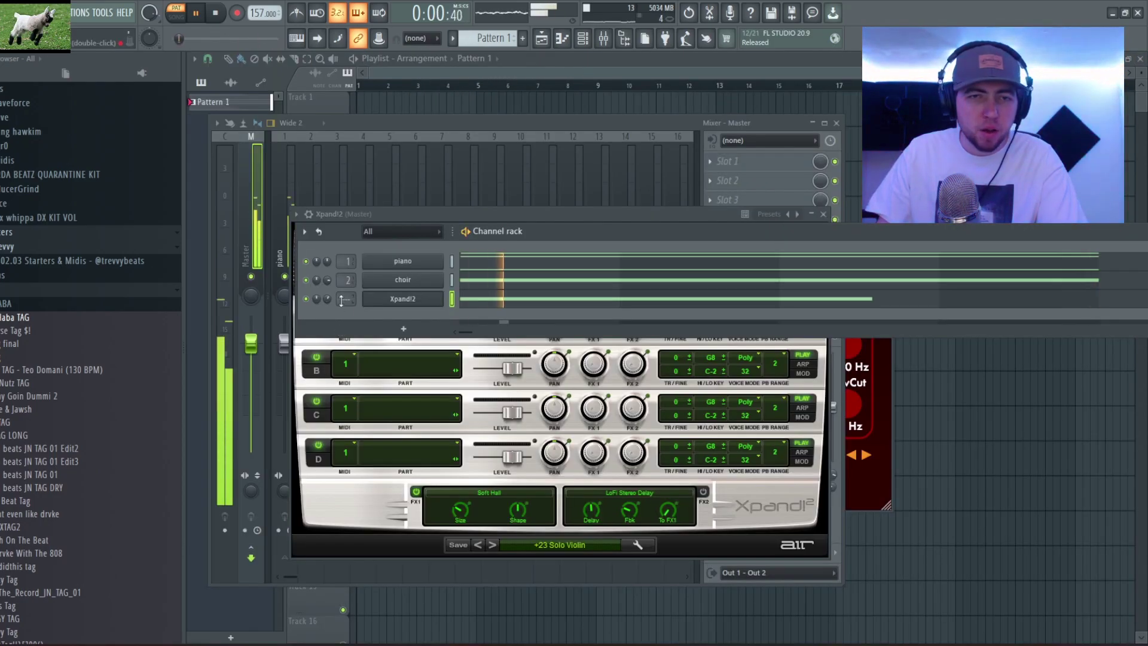
# Route the Xpand!2 channel to mixer Insert 3 and solo that track
pyautogui.scroll(2, 348, 299)
pyautogui.click(333, 178)
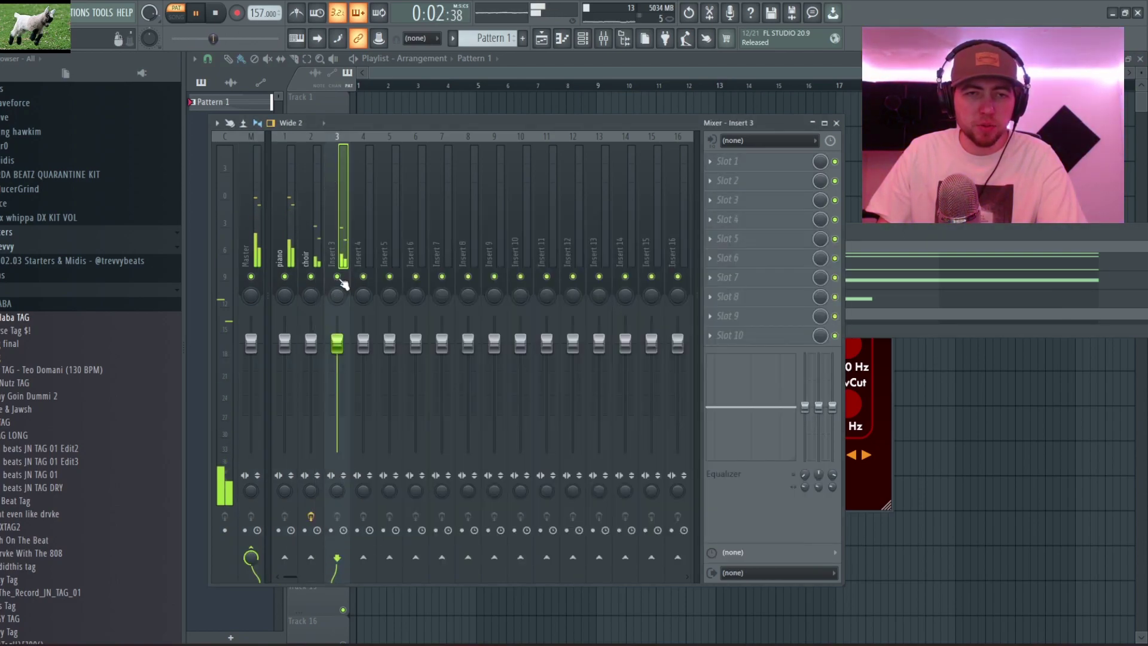
pyautogui.press('space')
pyautogui.rightClick(338, 278)
pyautogui.scroll(1, 343, 227)
pyautogui.scroll(-1, 343, 227)
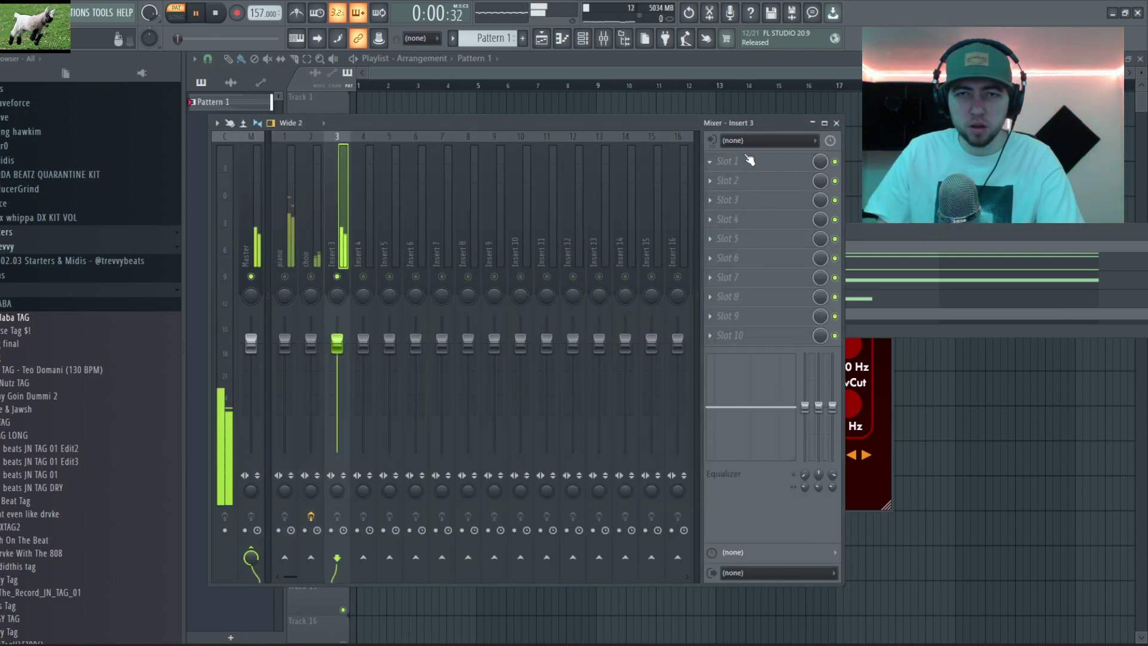
# Load Fruity Love Philter, ValhallaVintageVerb and PanMan into slots 1 to 3 of Insert 3 and check the Love Philter settings
pyautogui.click(749, 160)
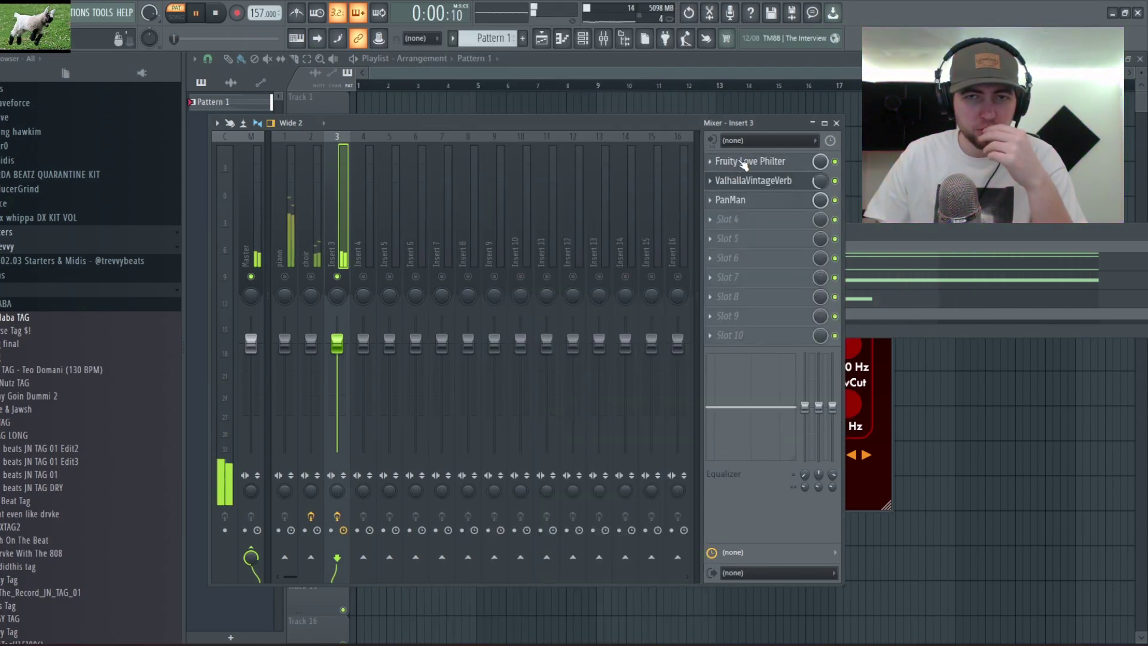
pyautogui.click(743, 162)
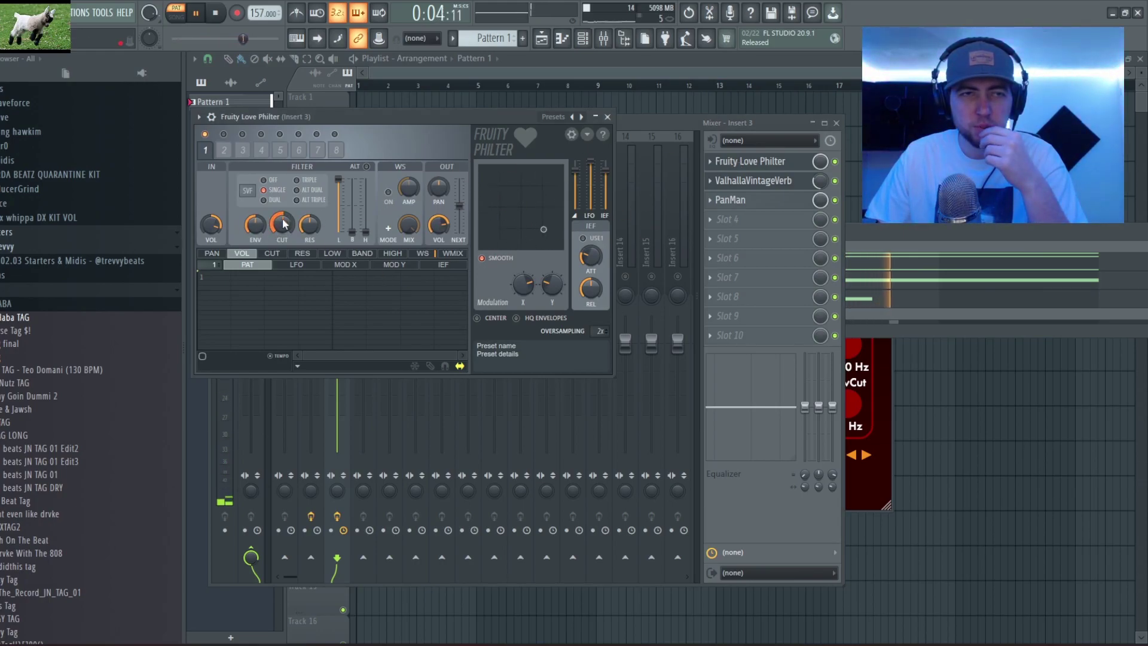
pyautogui.click(607, 118)
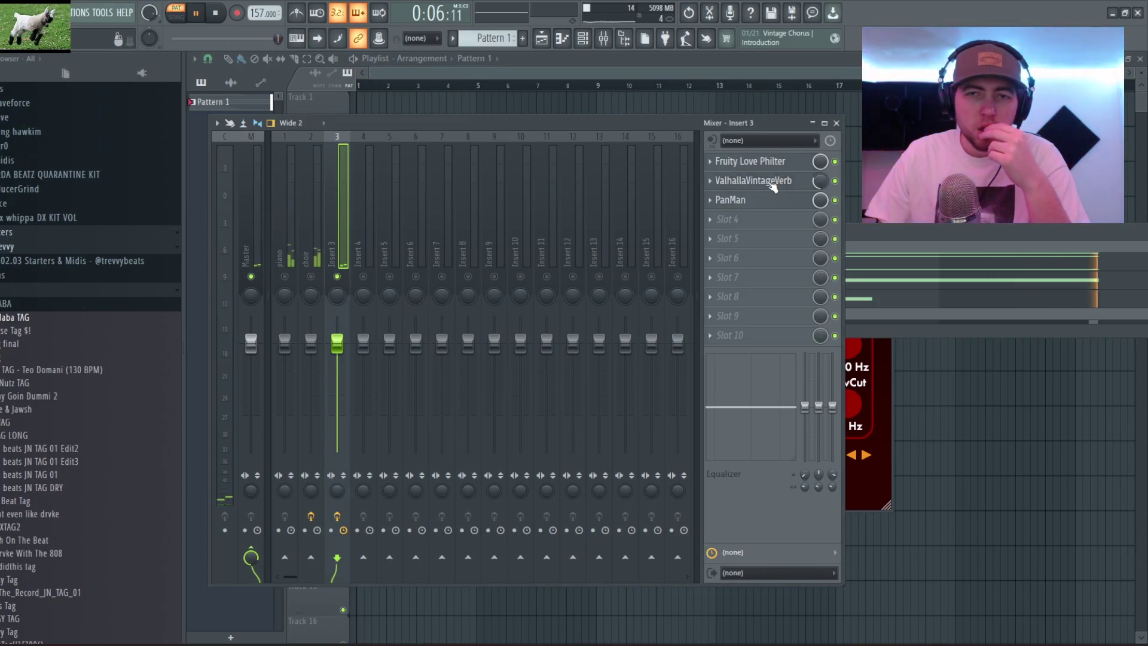
# Review the ValhallaVintageVerb and PanMan settings on Insert 3 and take that track out of solo
pyautogui.click(772, 186)
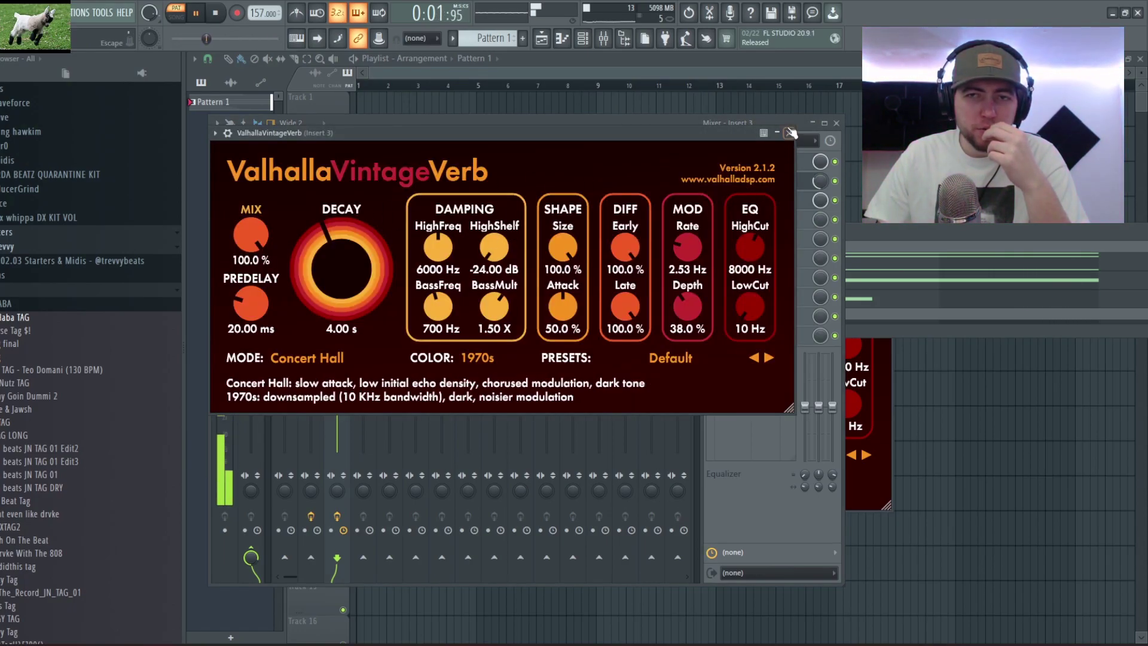
pyautogui.click(790, 133)
pyautogui.click(759, 202)
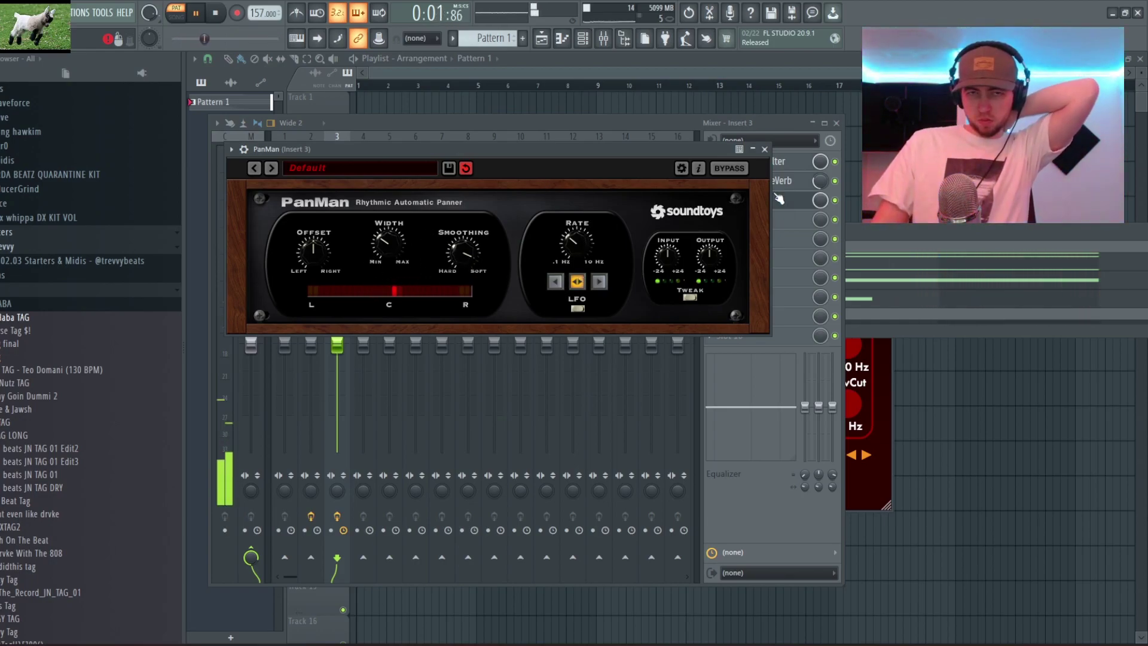
pyautogui.click(765, 149)
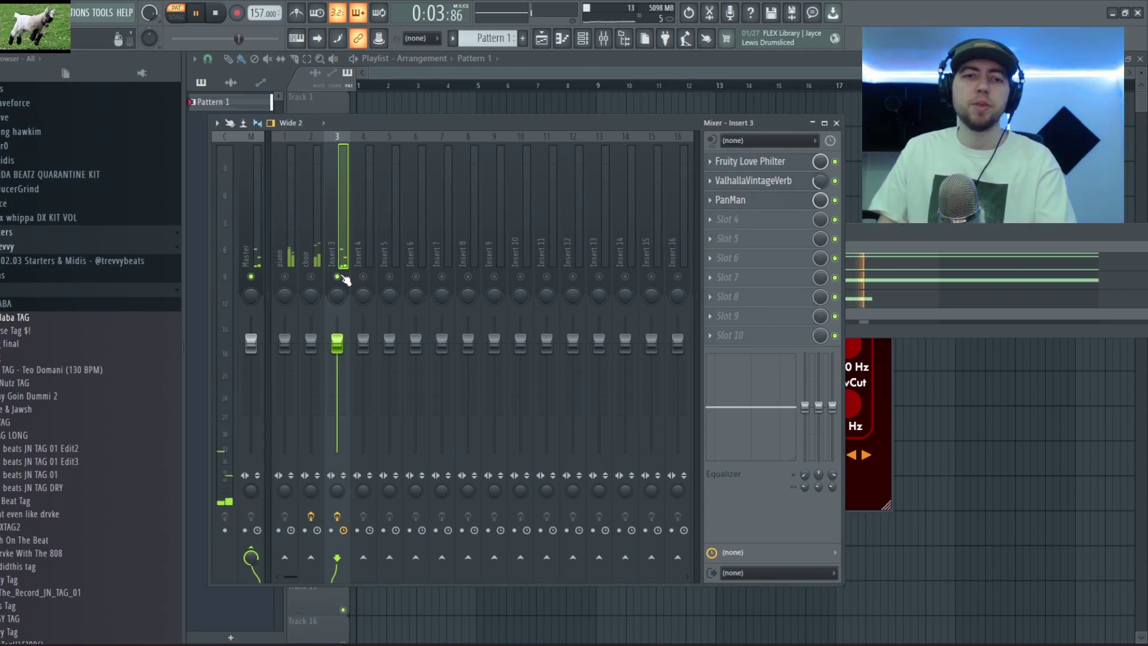
pyautogui.rightClick(338, 277)
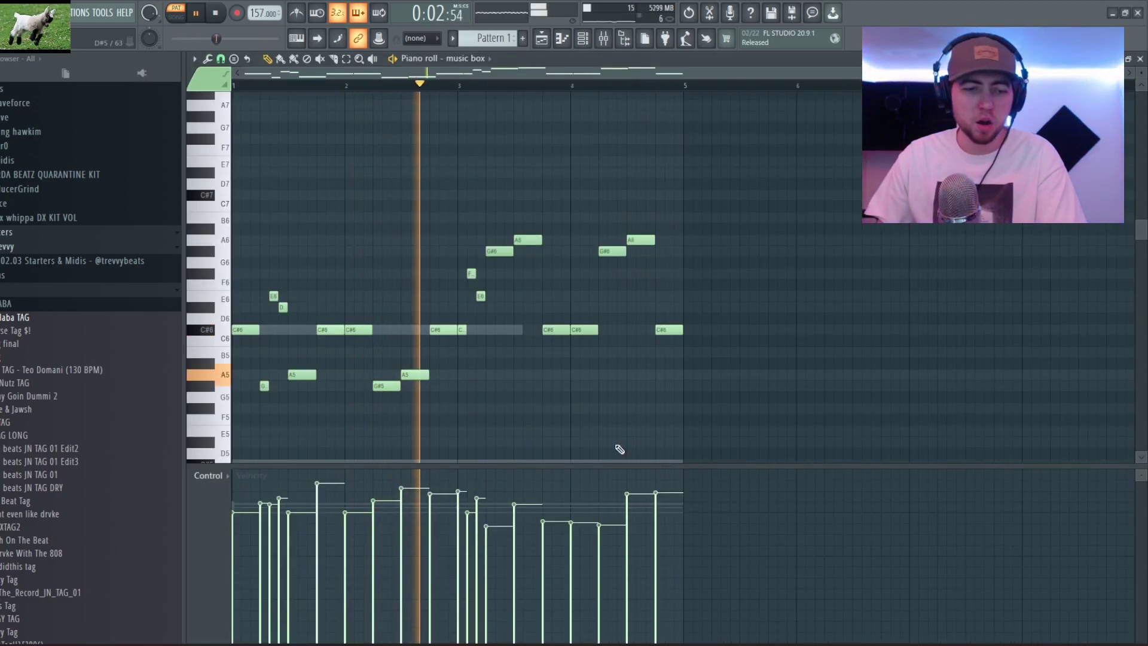
# Lower the velocity of all the music box notes slightly
pyautogui.hotkey('ctrl', 'a')
pyautogui.scroll(-2, 468, 375)
pyautogui.hotkey('ctrl', 'd')
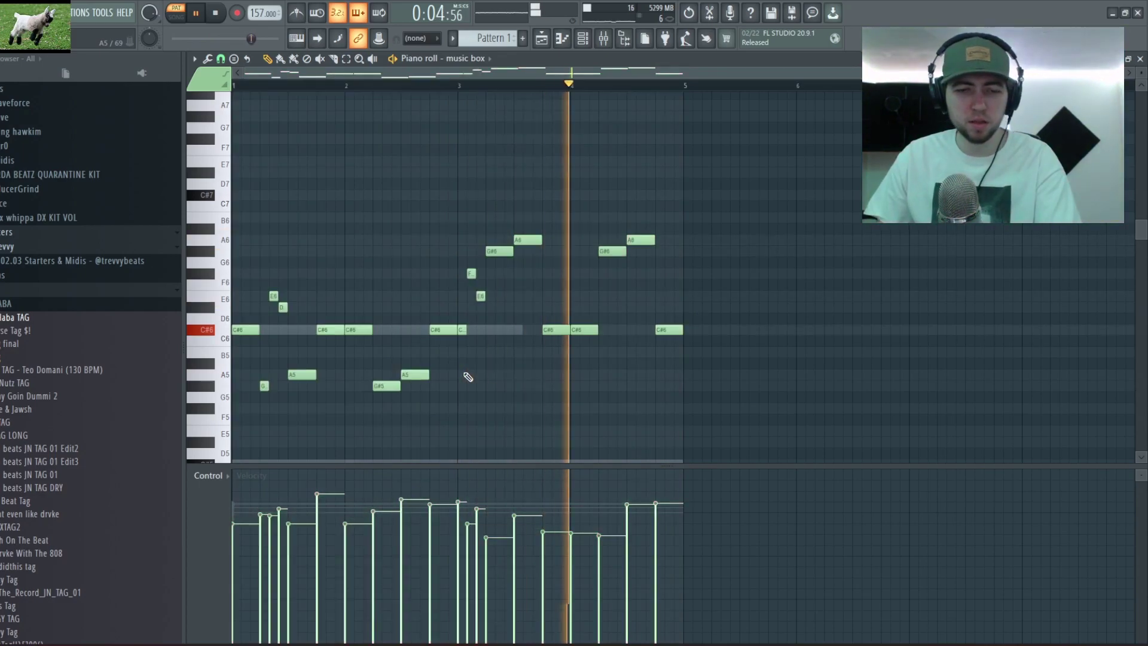
# Inspect the Resonator Music Box instrument, close its window and replay the pattern from the start
pyautogui.press('F6')
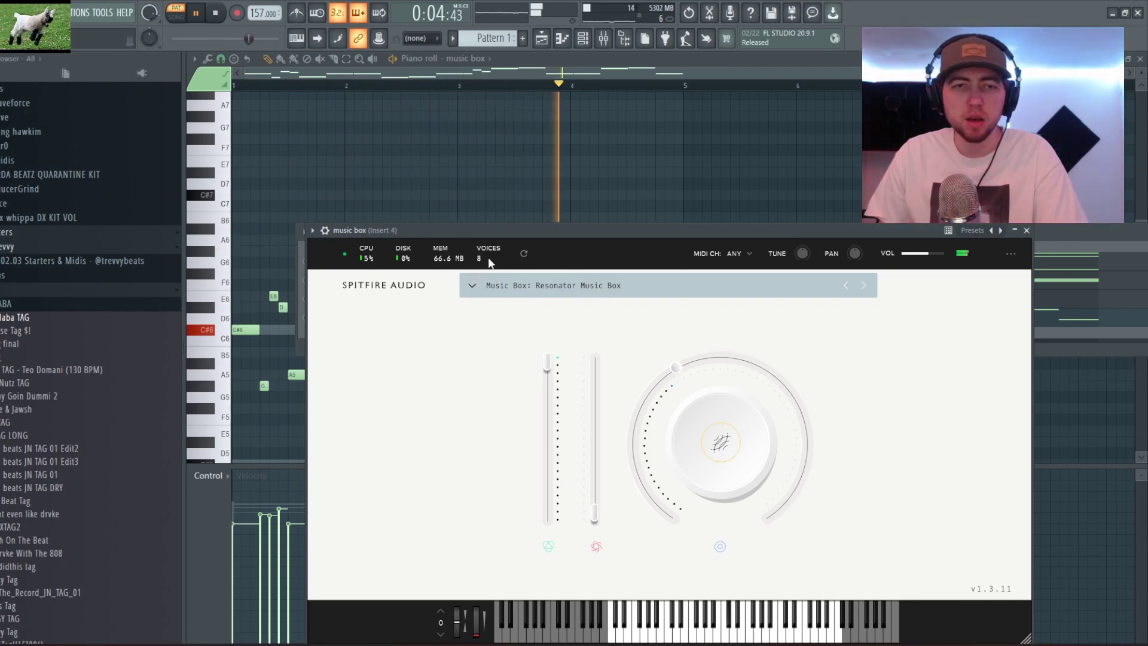
pyautogui.click(1027, 230)
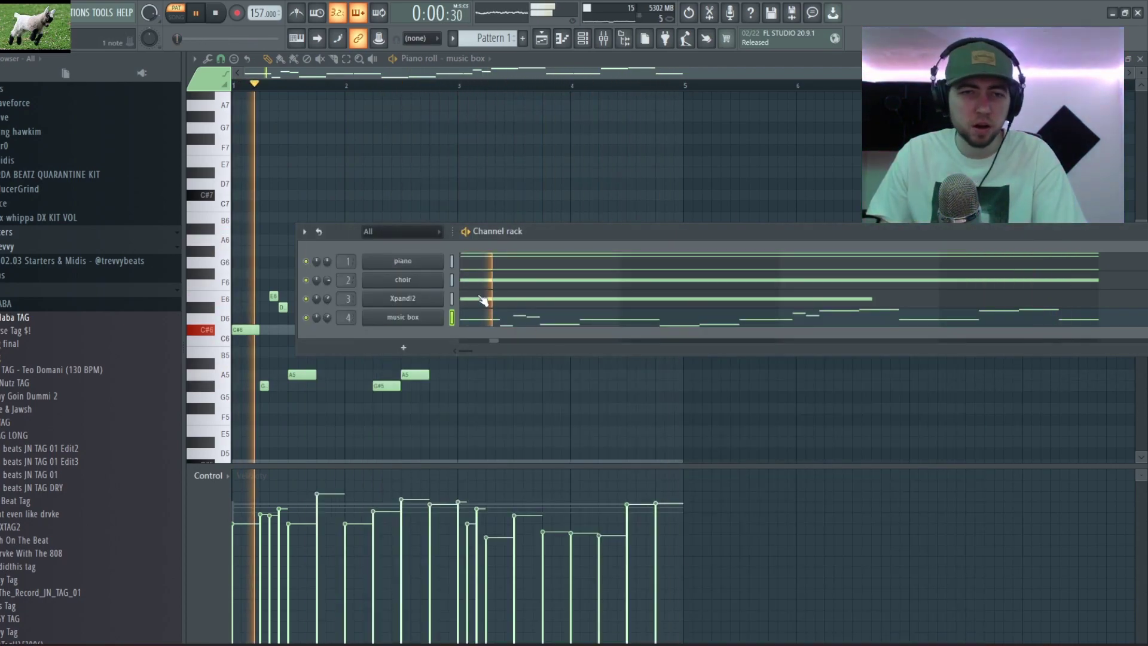
pyautogui.click(349, 85)
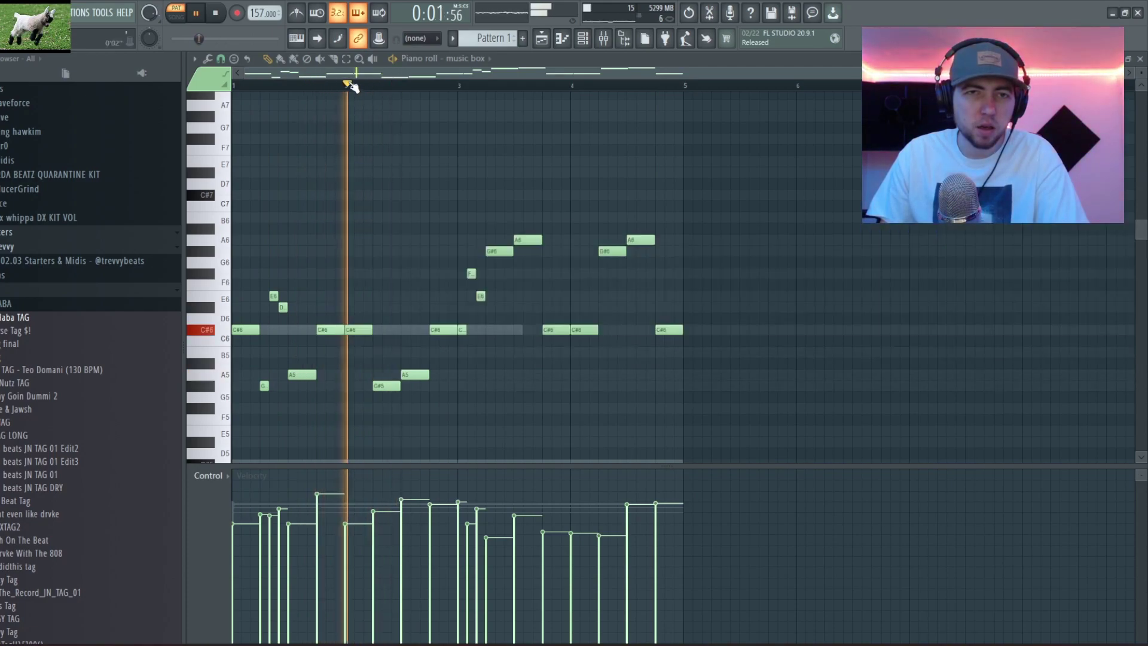
pyautogui.click(230, 15)
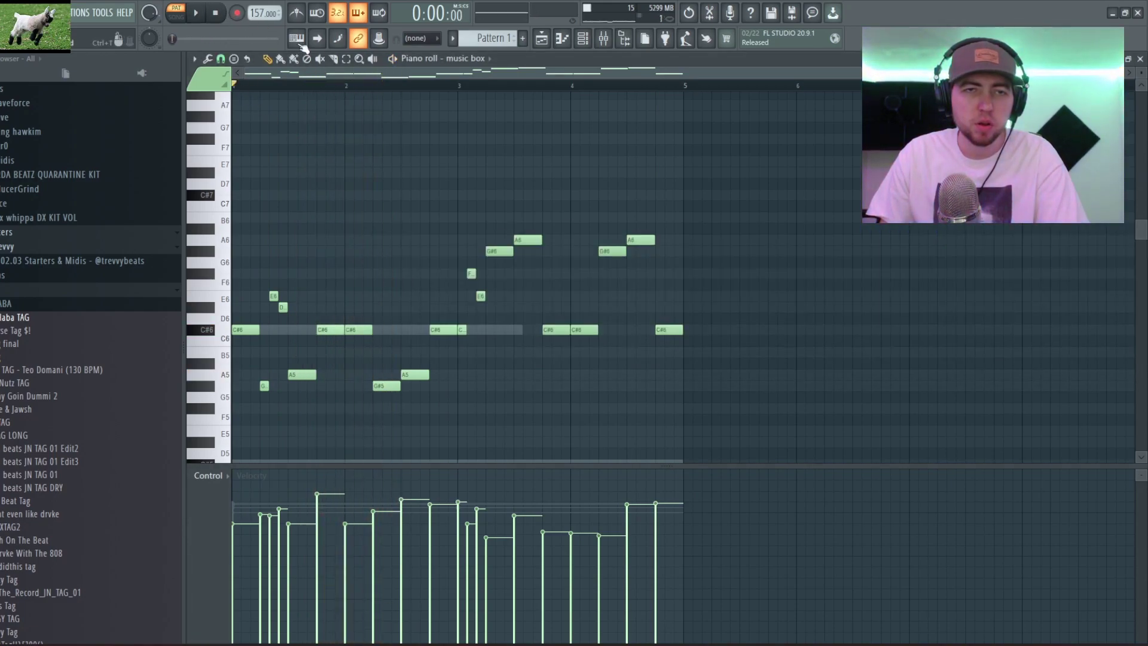
pyautogui.press('space')
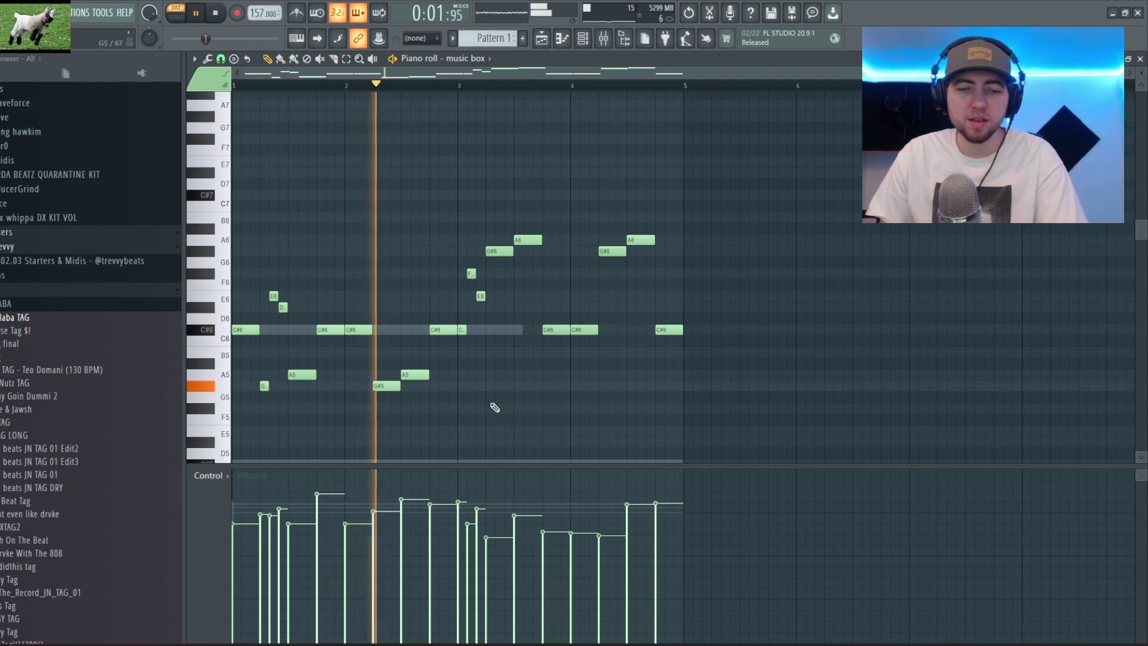
# Add ValhallaVintageVerb to slot 1 of the music box's Insert 4 at a low mix level and close its window
pyautogui.press('F6')
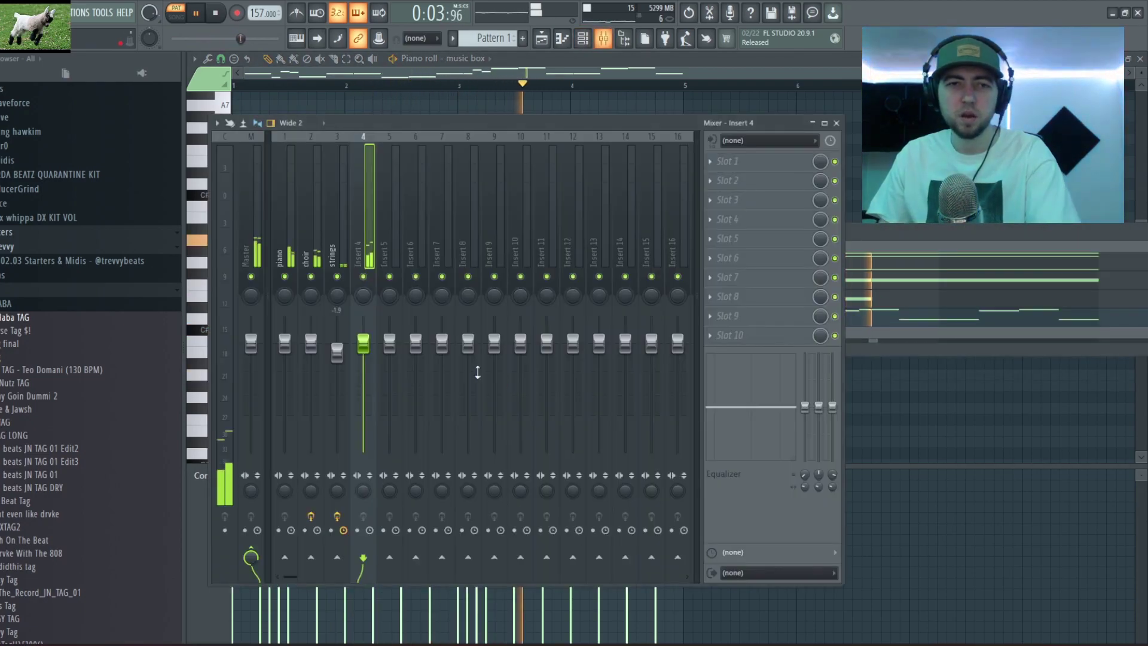
pyautogui.click(712, 166)
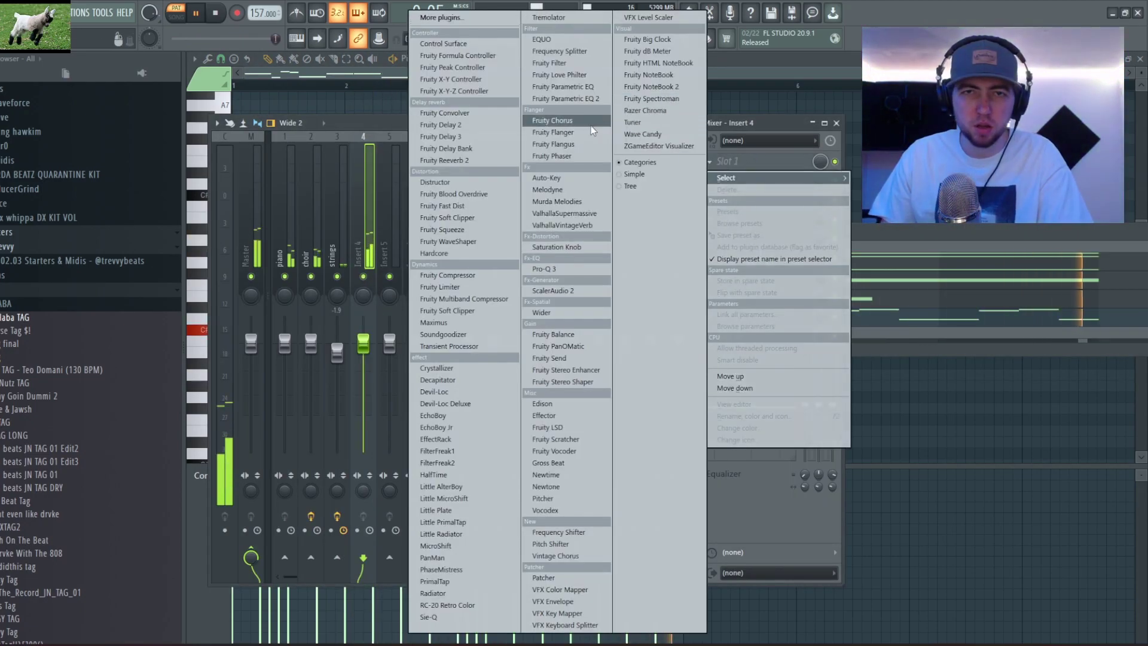
pyautogui.click(574, 226)
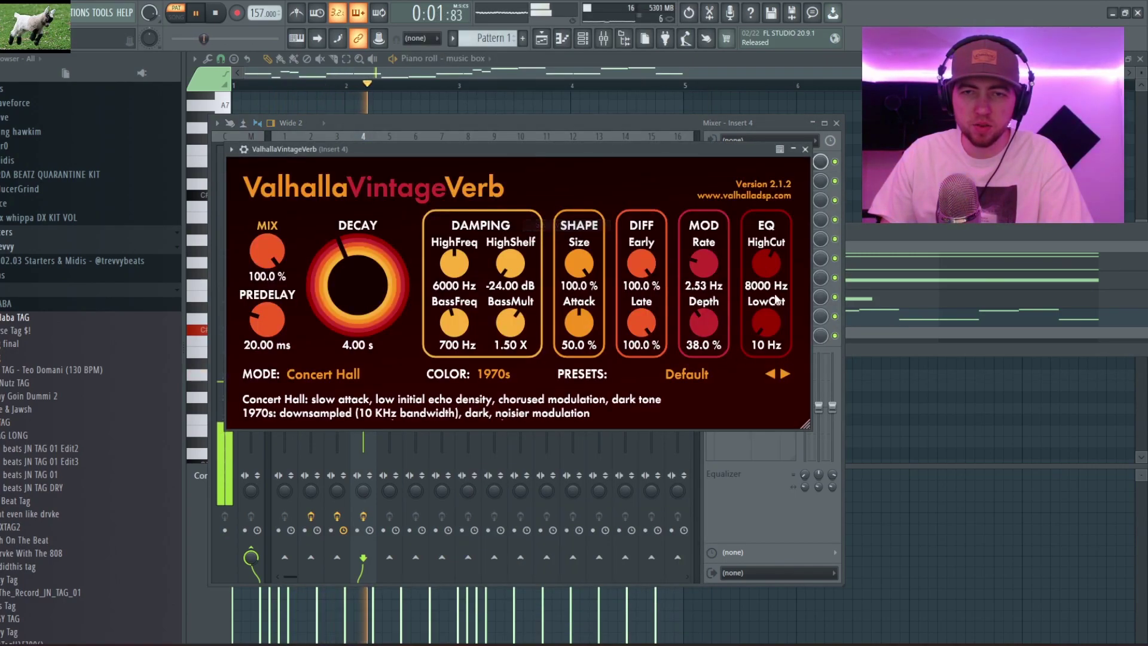
pyautogui.click(804, 150)
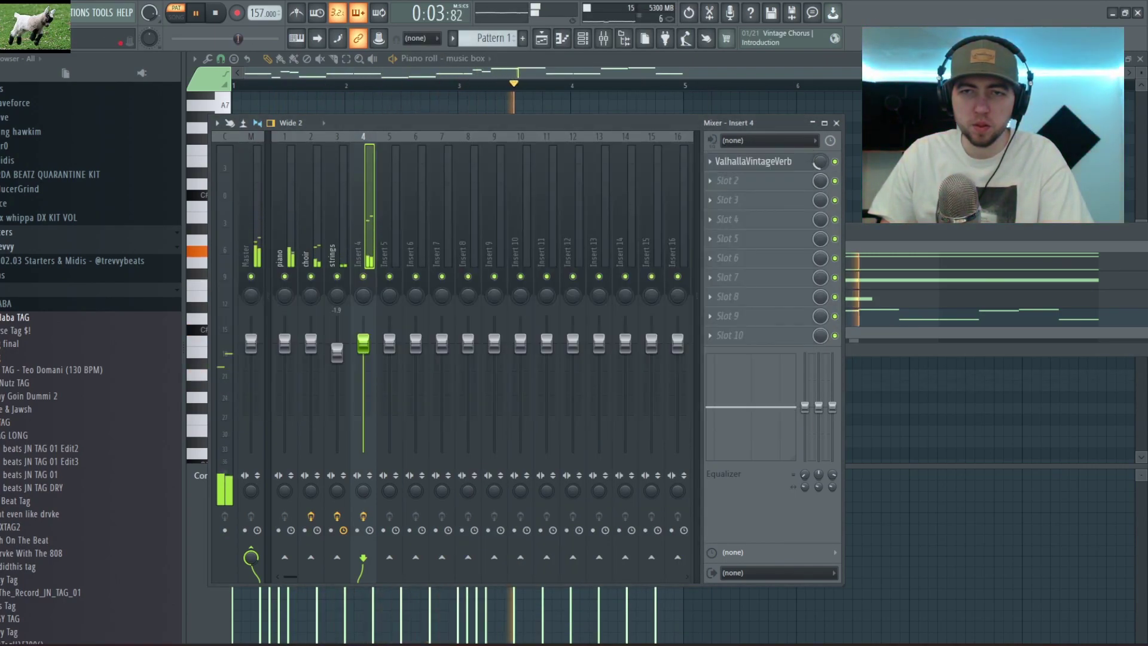
# Add Fruity Parametric EQ 2 to slot 2 of Insert 4, rolling off the lows and lowering the band 7 high shelf slightly
pyautogui.click(744, 181)
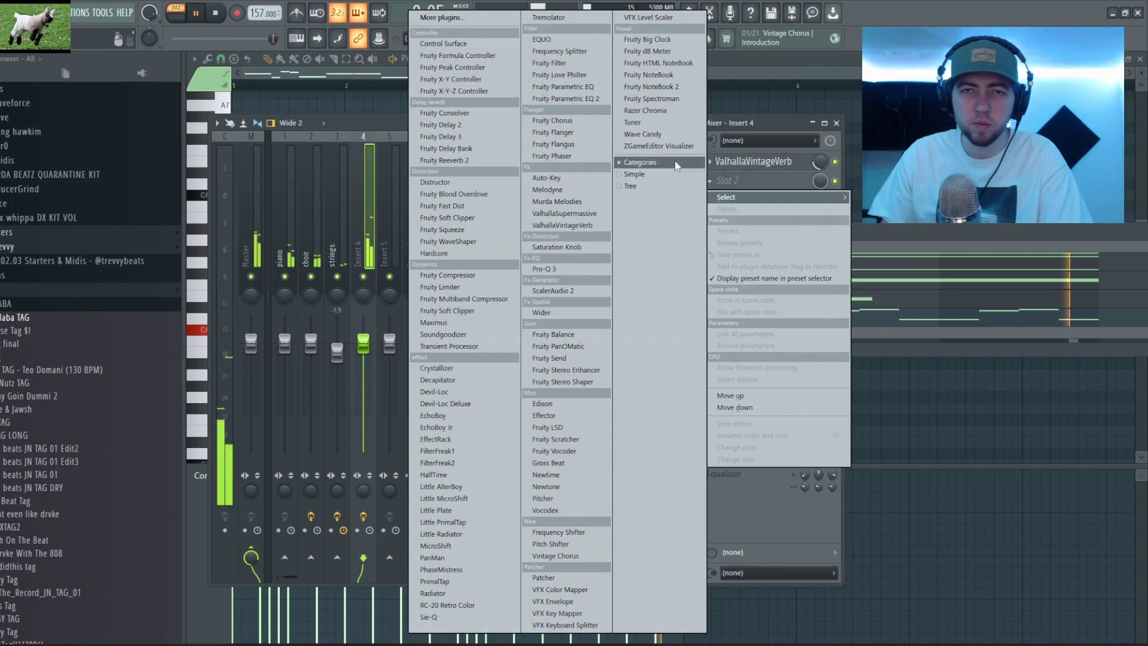
pyautogui.click(565, 98)
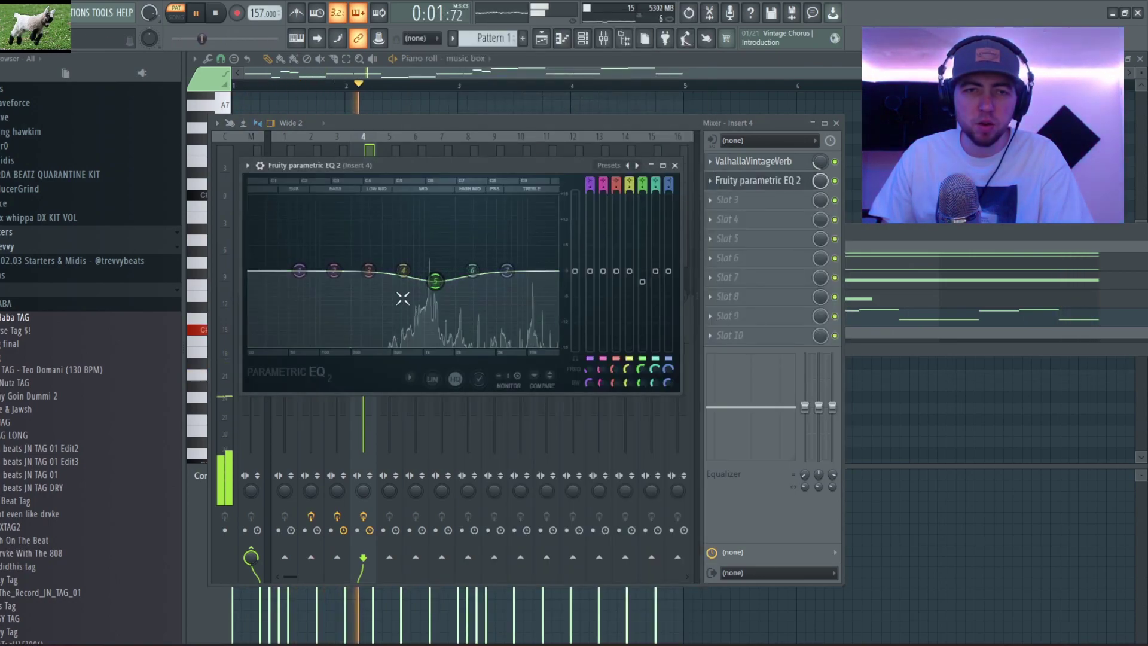
pyautogui.moveTo(299, 274); pyautogui.dragTo(341, 350)
pyautogui.moveTo(515, 277); pyautogui.dragTo(508, 292)
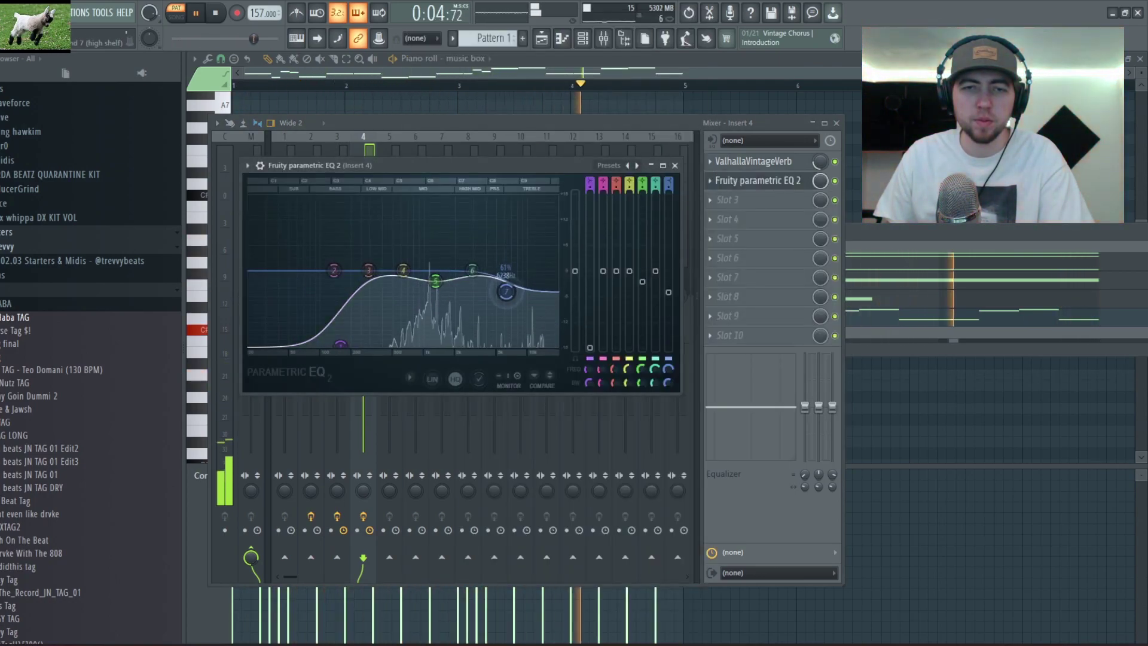
pyautogui.click(675, 166)
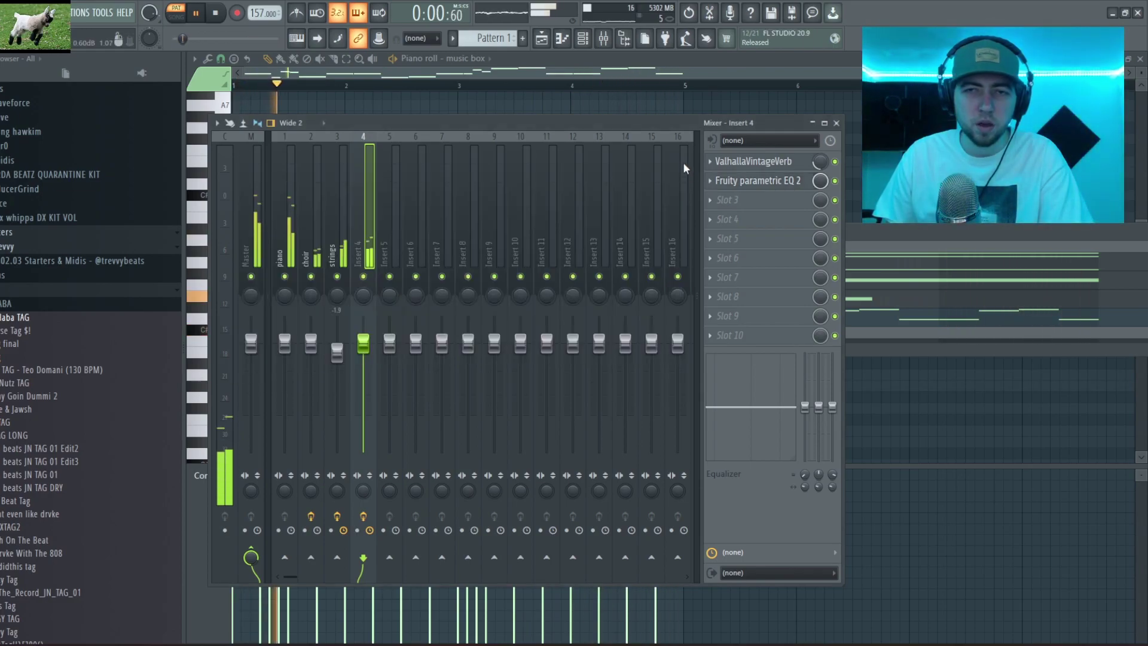
# Add Crystallizer to slot 3 of Insert 4 and turn down its slot mix level
pyautogui.click(739, 204)
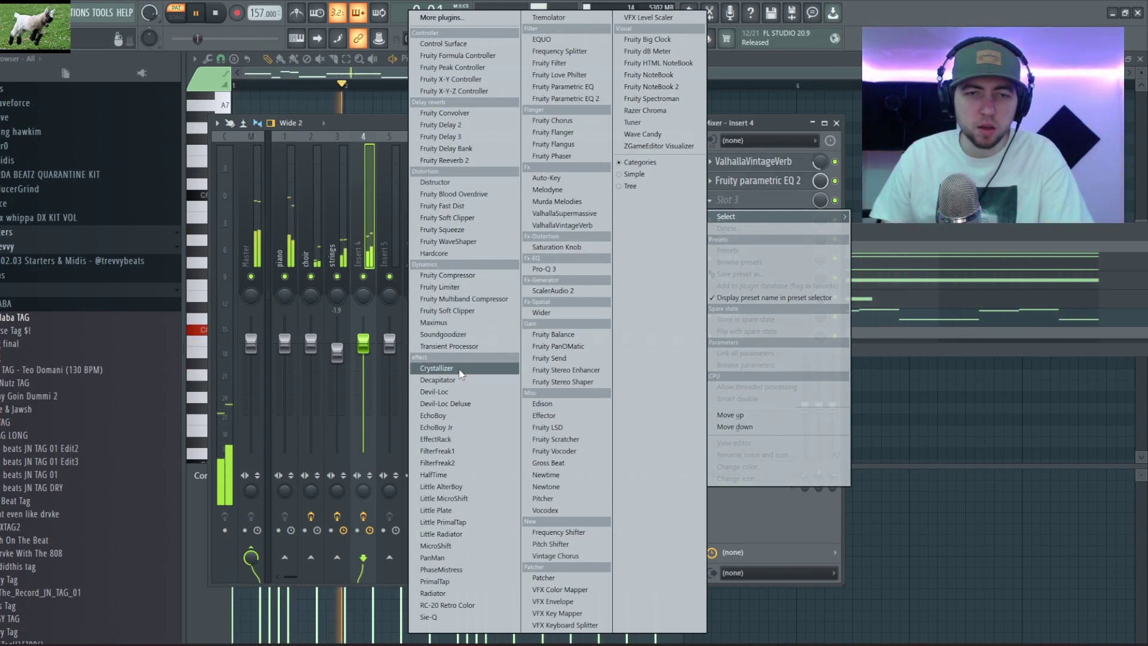
pyautogui.click(461, 371)
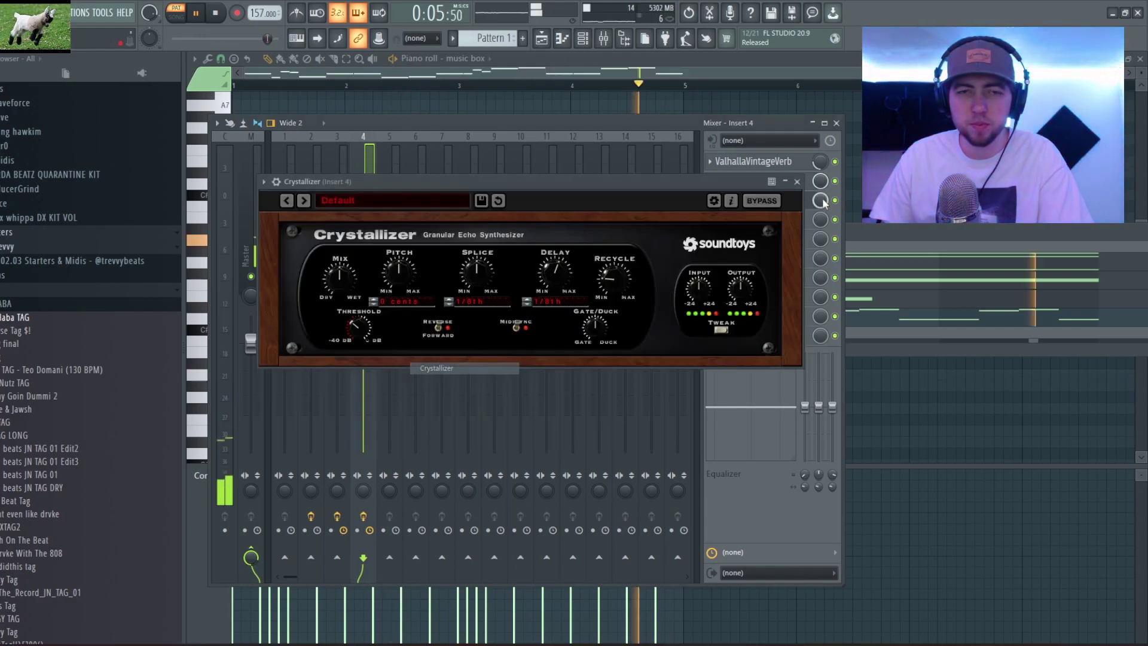
pyautogui.click(821, 201)
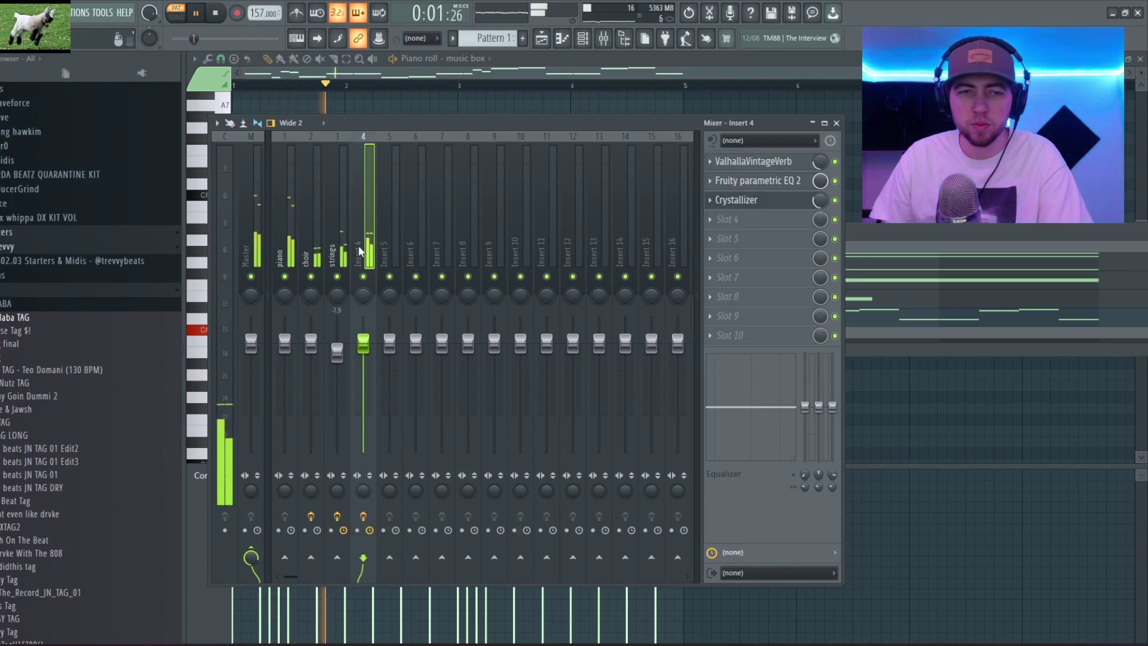
# Rename mixer Insert 4 as "music box"
pyautogui.press('F2')
pyautogui.write('musi')
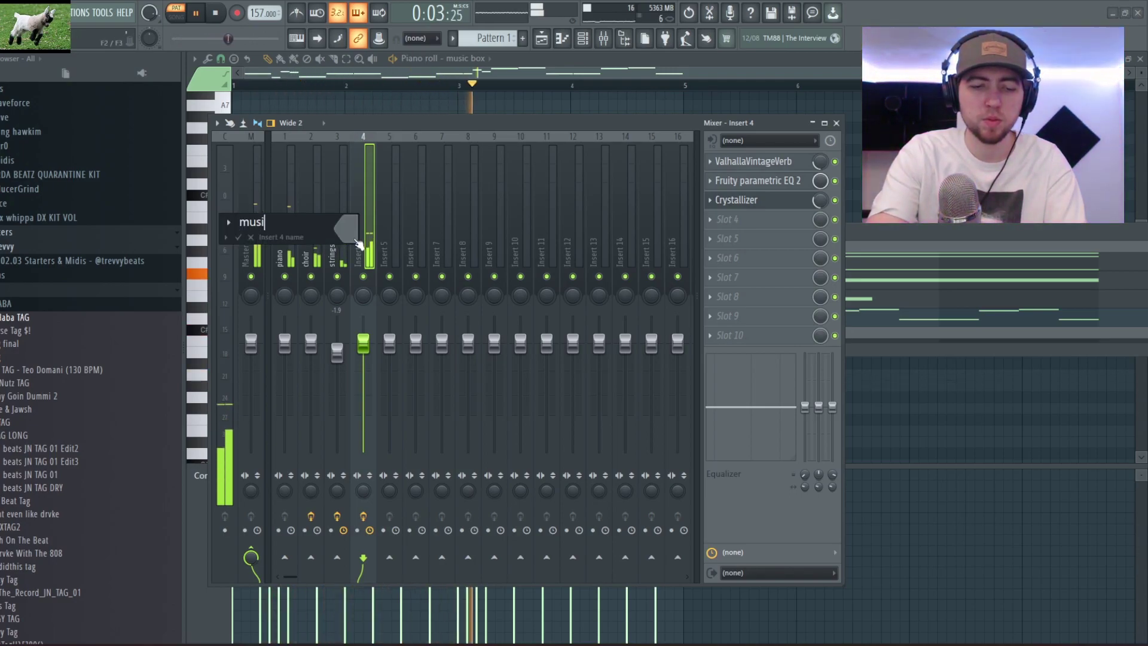
pyautogui.write('c box')
pyautogui.press('Return')
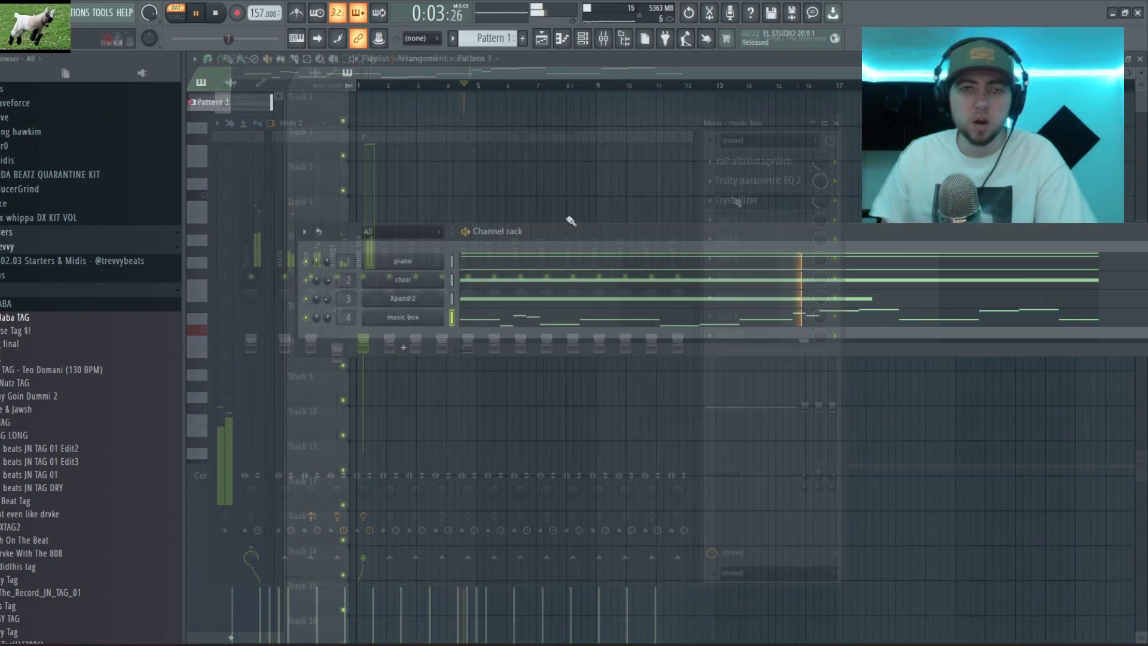
# Duplicate the four-bar piano chord notes so they continue from bar 5 in the piano roll
pyautogui.rightClick(421, 268)
pyautogui.click(489, 262)
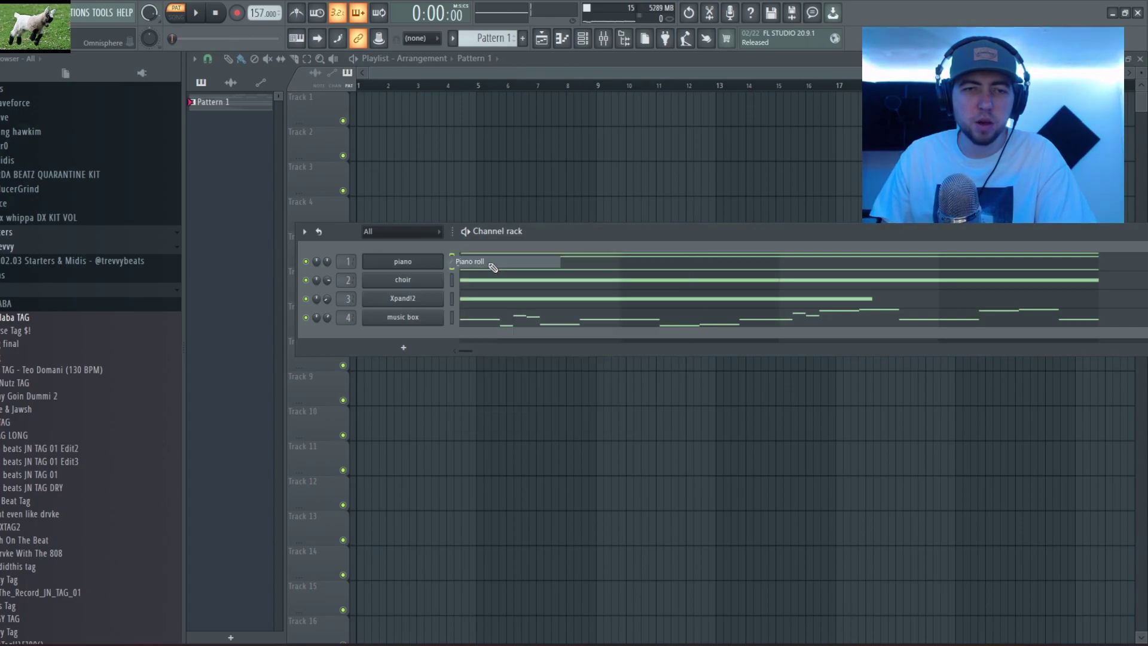
pyautogui.scroll(-4, 489, 282)
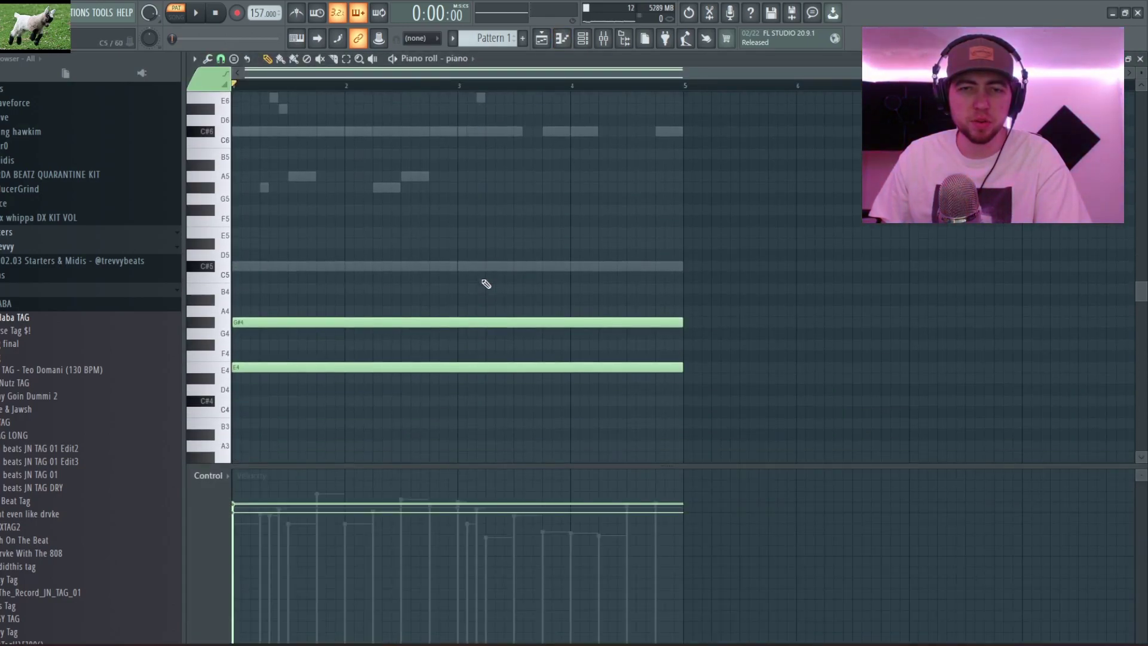
pyautogui.hotkey('ctrl', 'b')
# Duplicate the two C#5 choir notes so they continue from bar 5 in the choir's piano roll
pyautogui.press('F6')
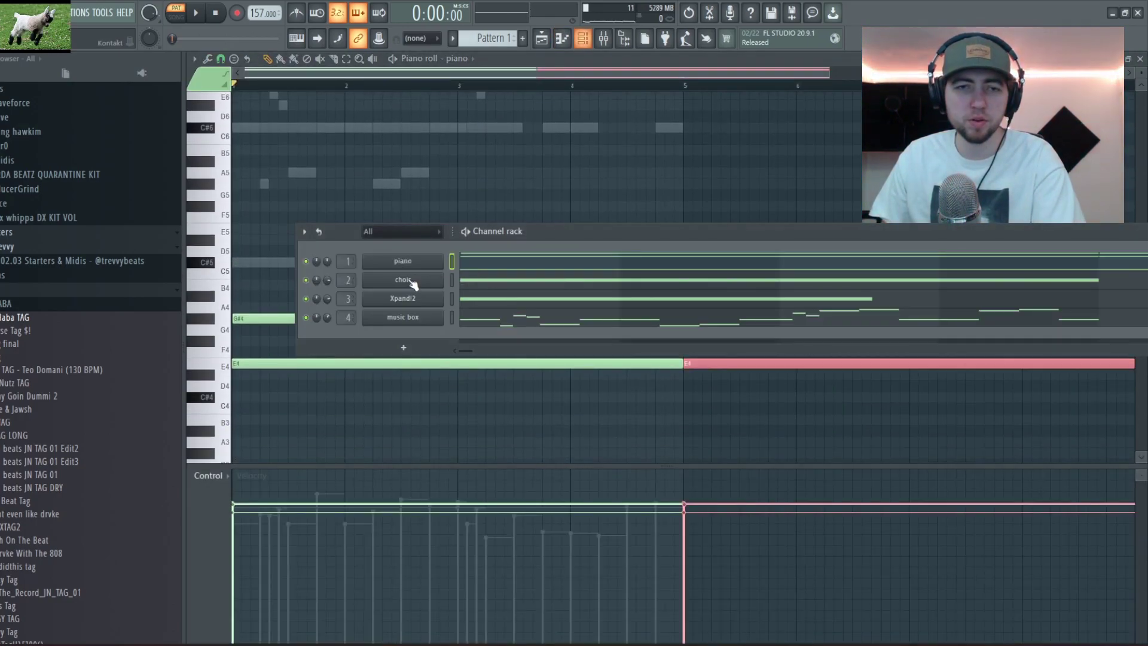
pyautogui.rightClick(413, 282)
pyautogui.click(493, 280)
pyautogui.hotkey('ctrl', 'b')
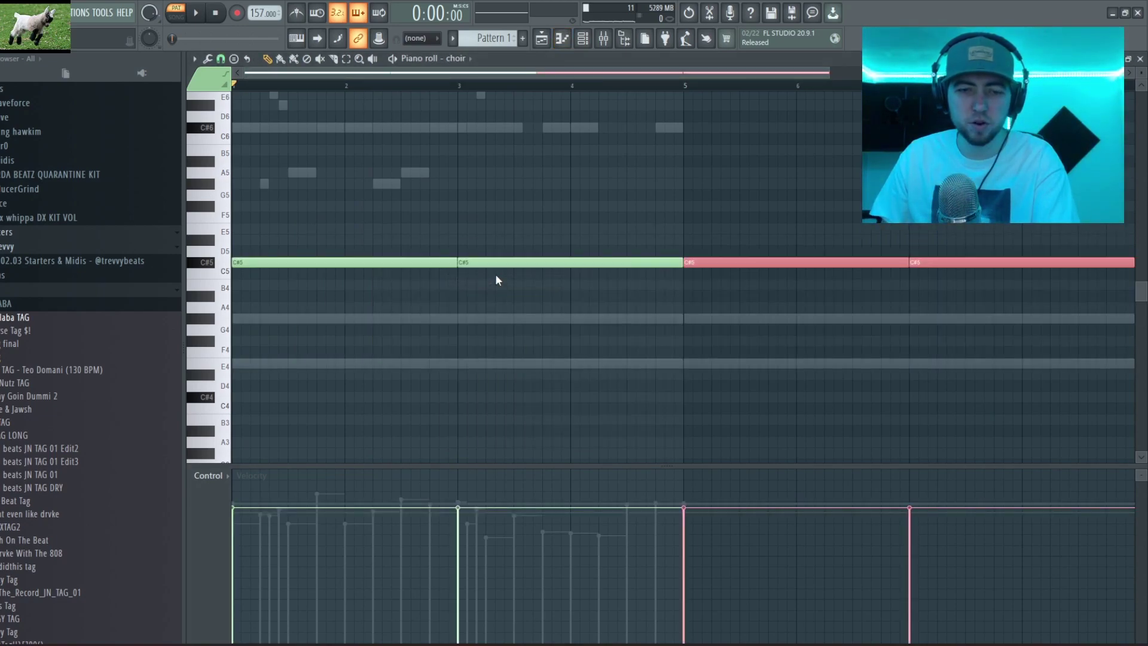
# Duplicate the Xpand!2 C#6 note and move the copy to the start of bar 5
pyautogui.press('F6')
pyautogui.rightClick(440, 291)
pyautogui.click(483, 297)
pyautogui.hotkey('ctrl', 'b')
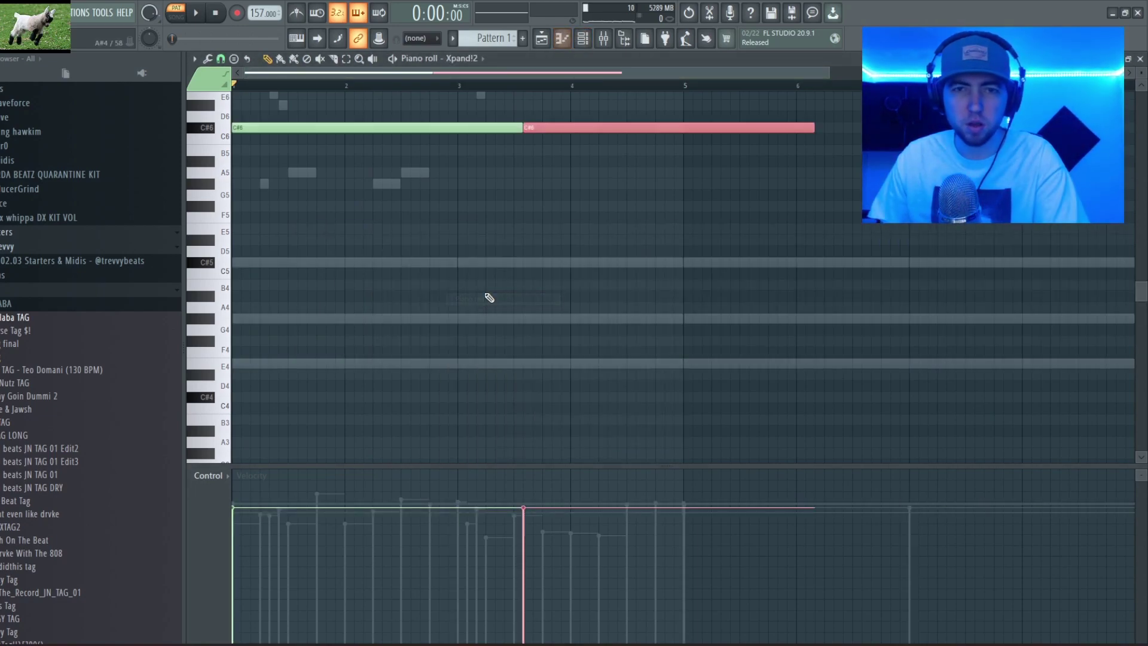
pyautogui.moveTo(562, 130); pyautogui.dragTo(735, 135)
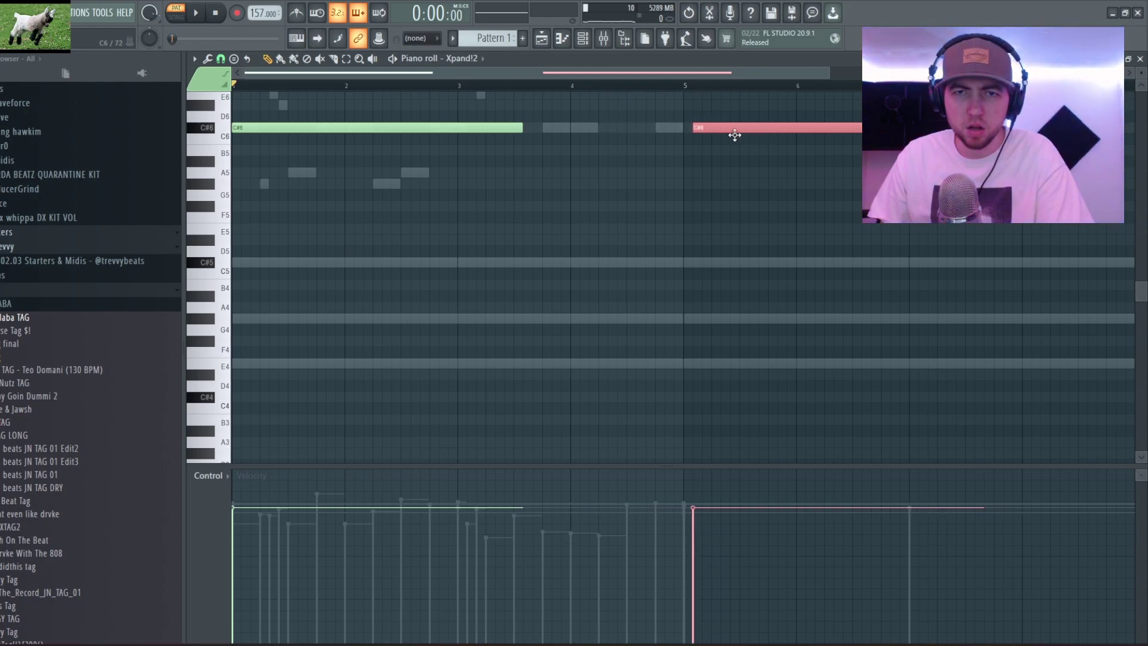
pyautogui.scroll(-2, 587, 310)
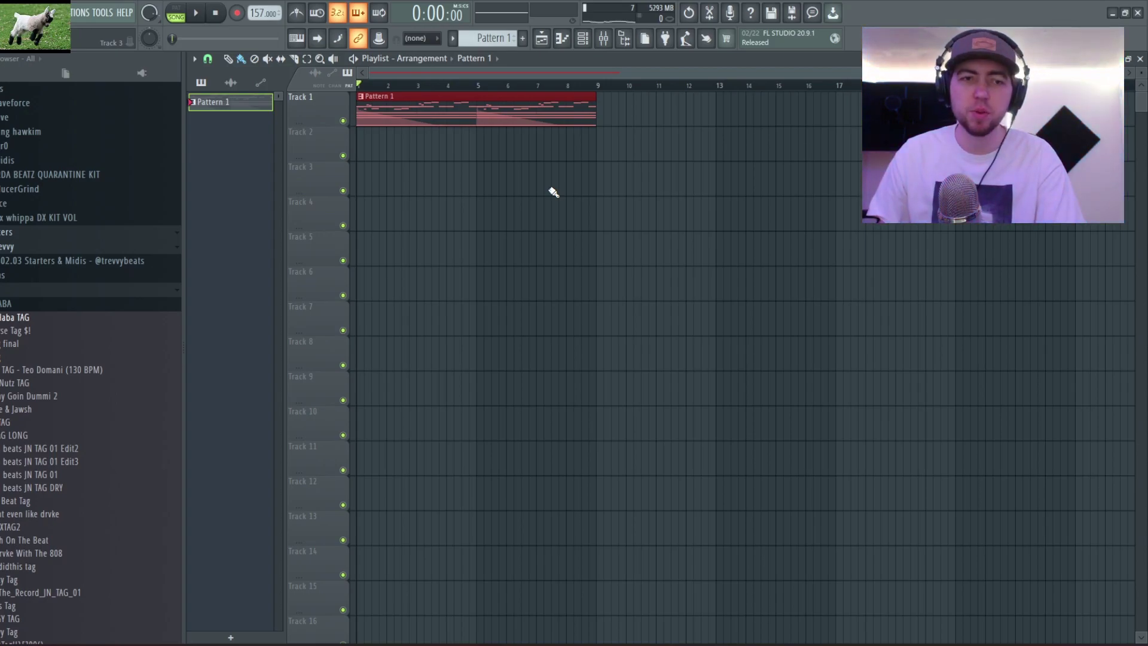
# Load the 808 - Boosted Spinz sample from the 4k drum kit as a new channel and set it to cut itself
pyautogui.press('F6')
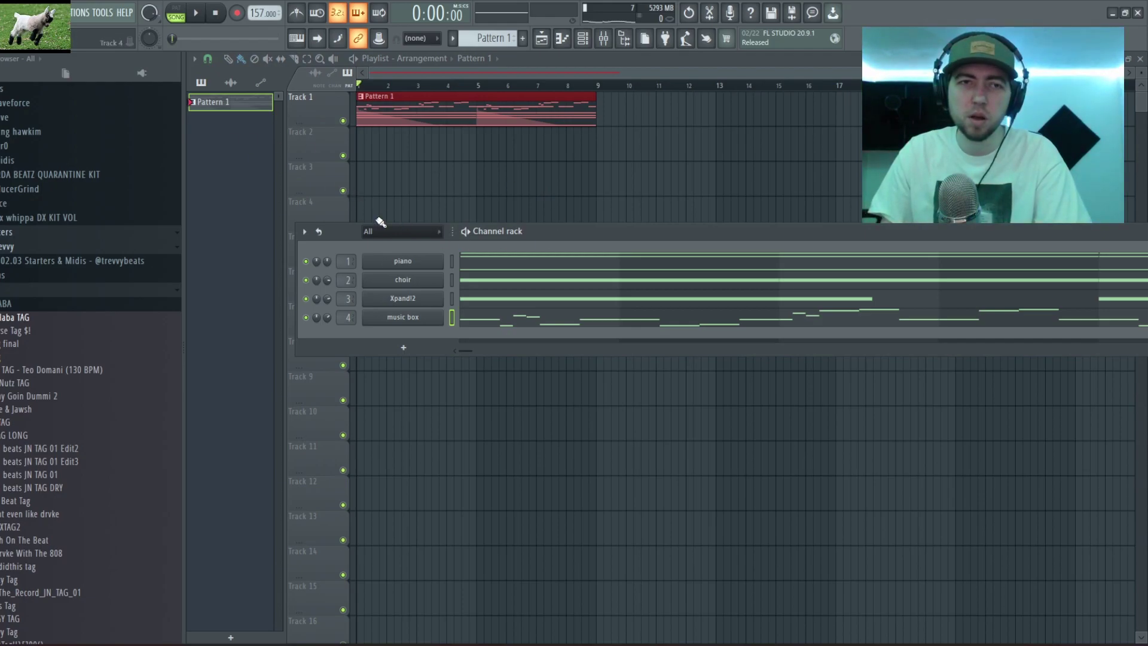
pyautogui.scroll(15, 75, 353)
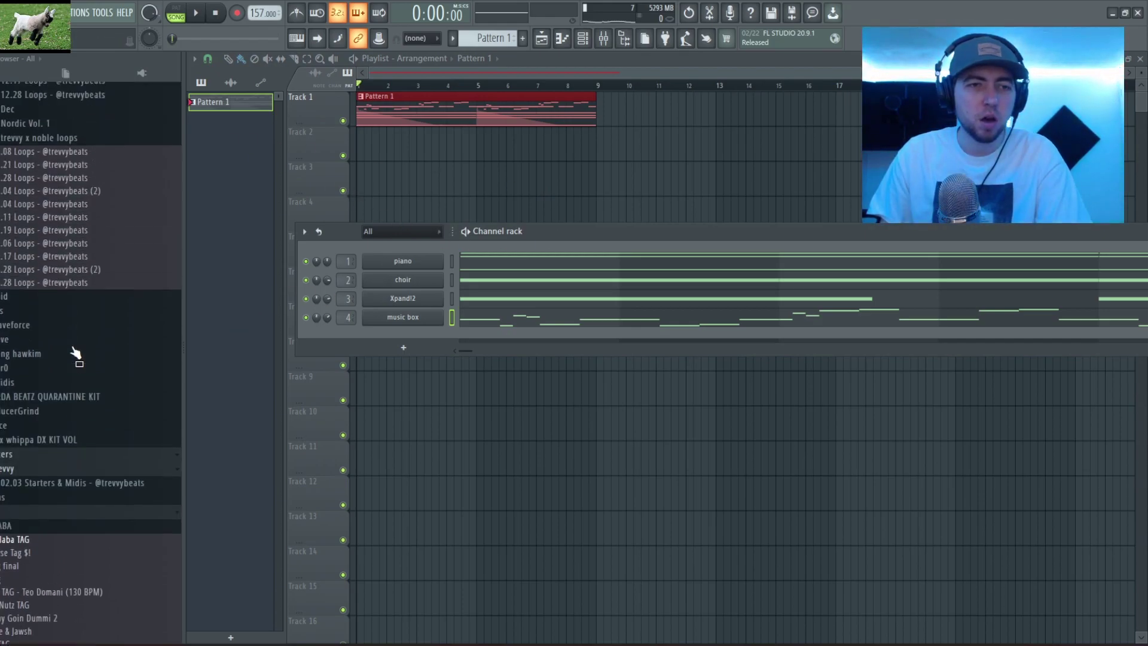
pyautogui.scroll(3, 74, 350)
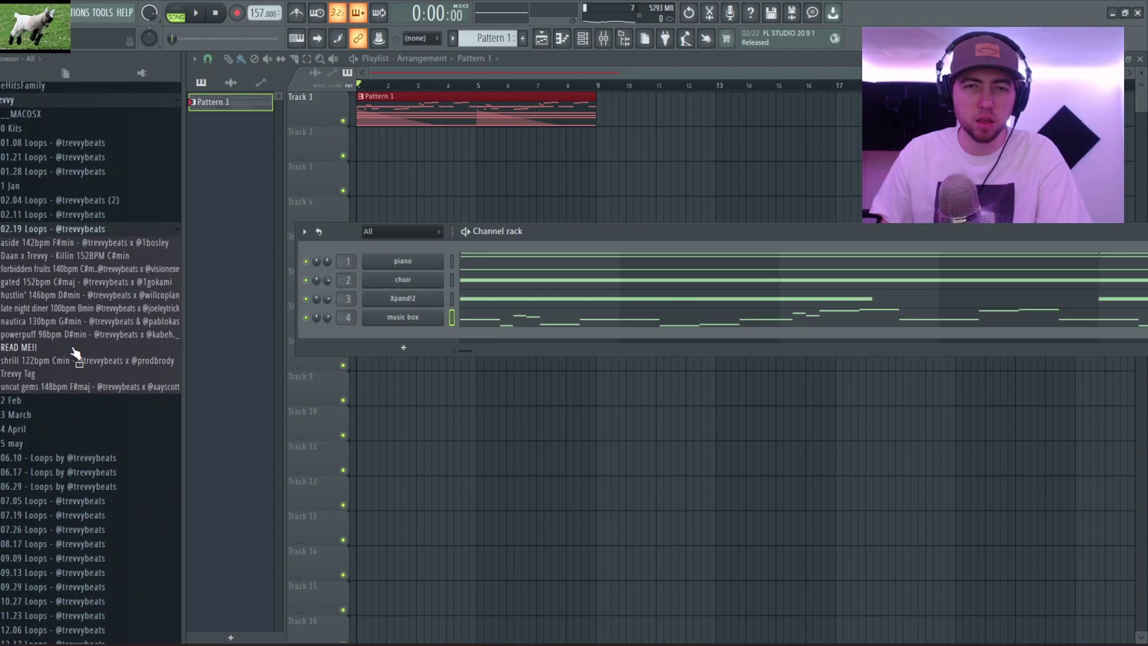
pyautogui.scroll(20, 75, 353)
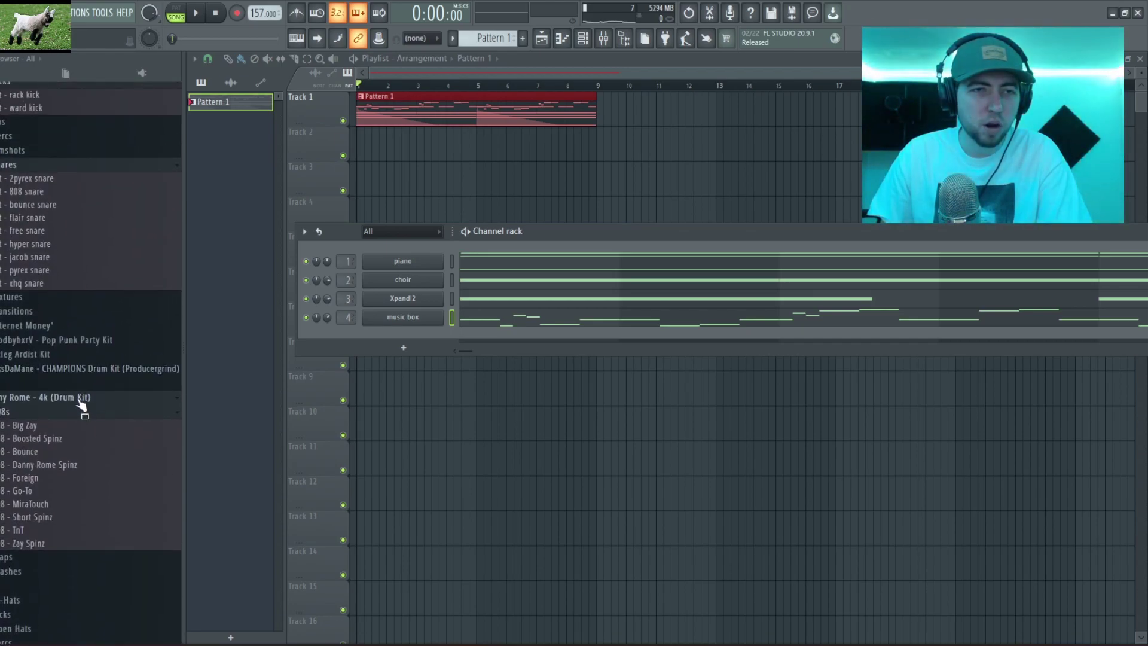
pyautogui.scroll(-5, 78, 400)
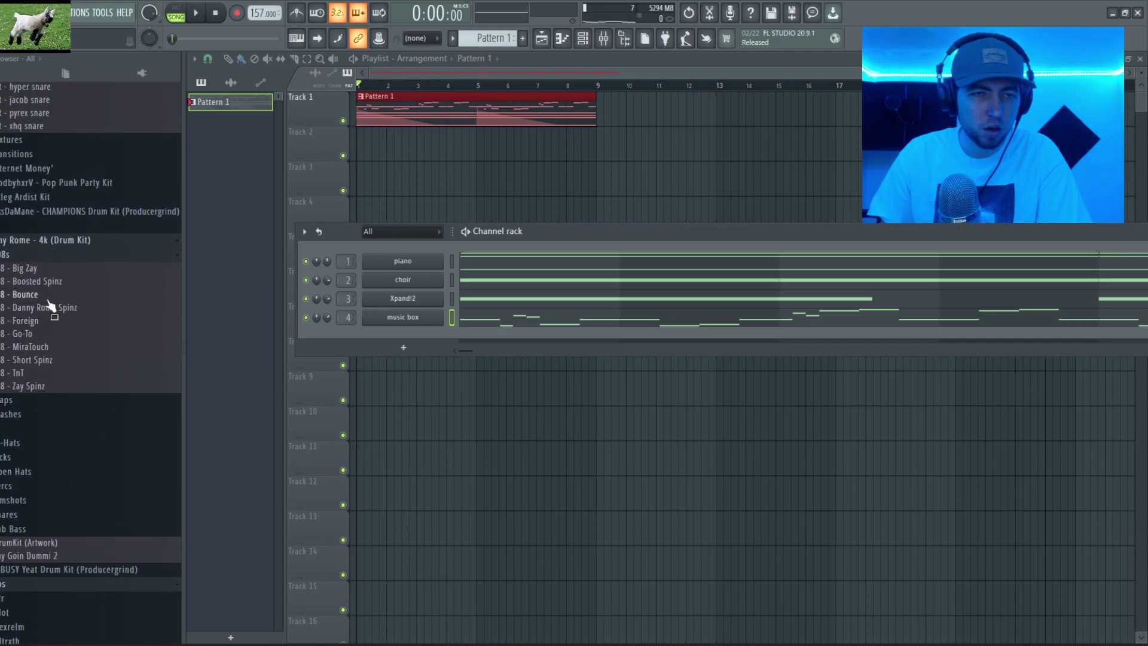
pyautogui.moveTo(65, 316); pyautogui.dragTo(295, 290)
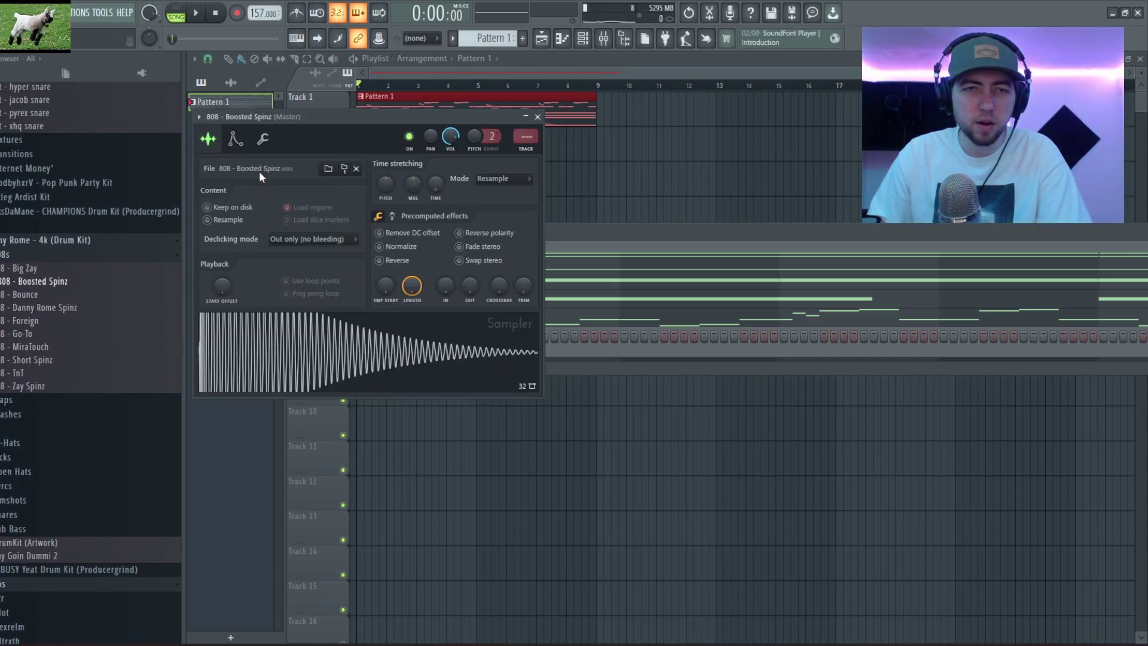
pyautogui.click(261, 139)
pyautogui.click(219, 289)
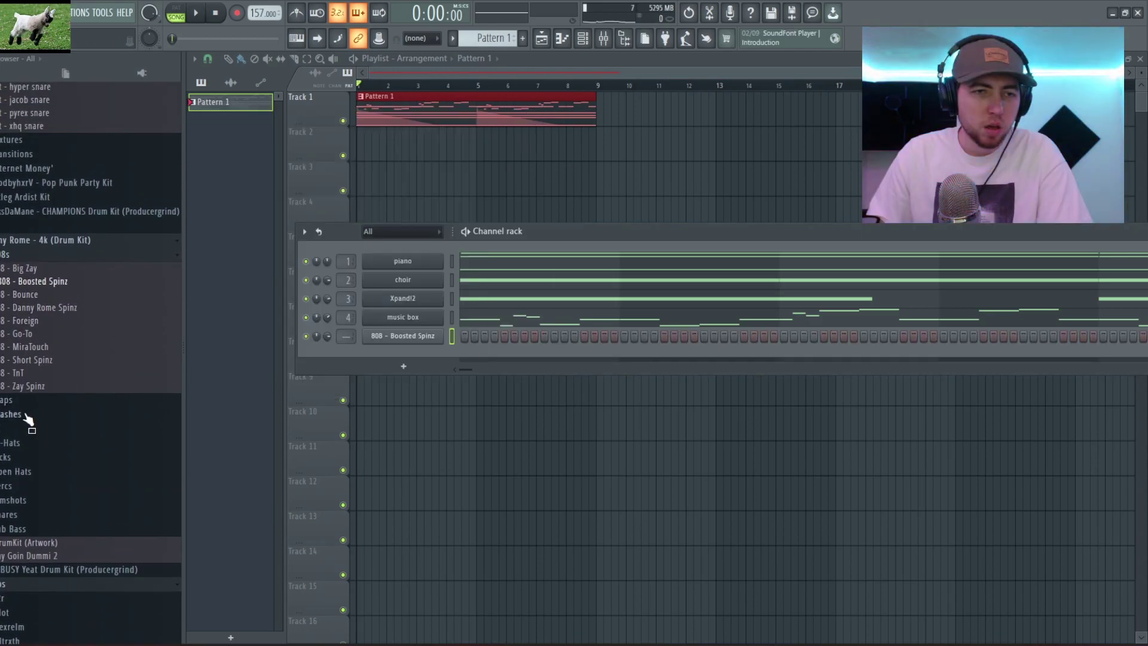
# Add the Clap - Luger sample as a channel with a hit on beat three of all eight bars
pyautogui.click(27, 399)
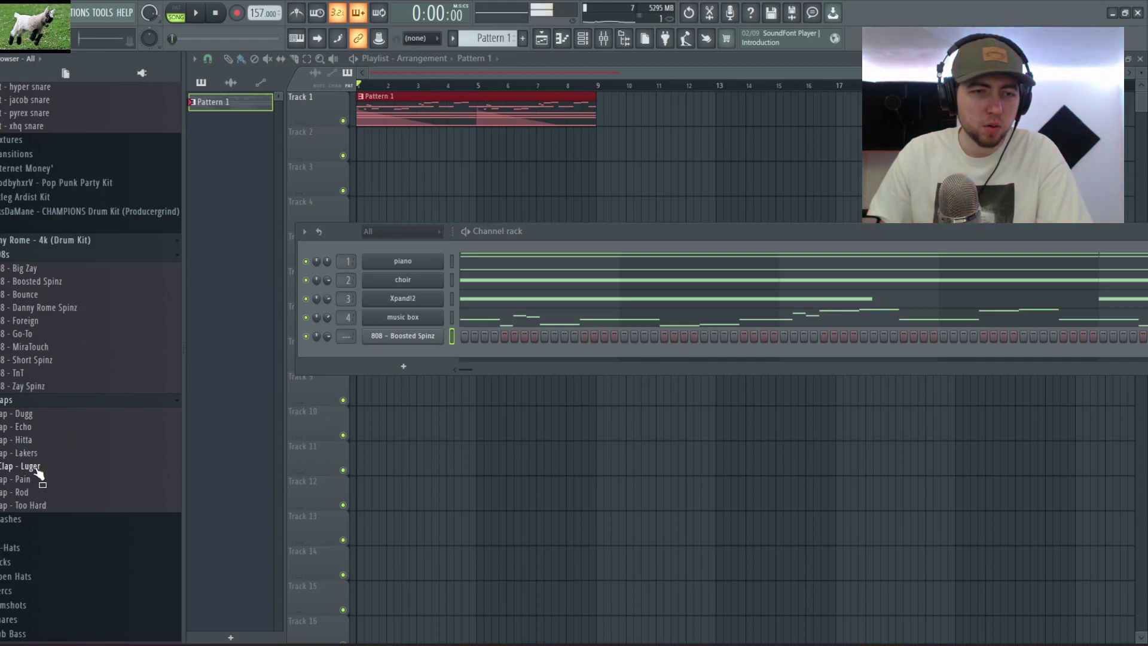
pyautogui.moveTo(402, 349); pyautogui.dragTo(405, 353)
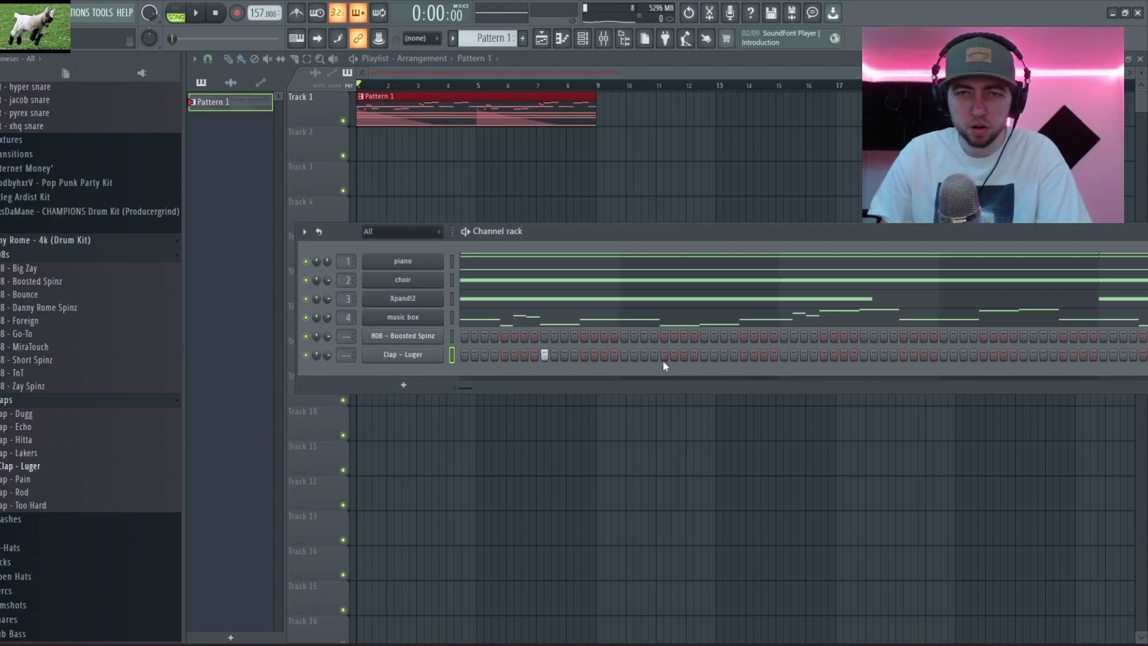
pyautogui.press('F7')
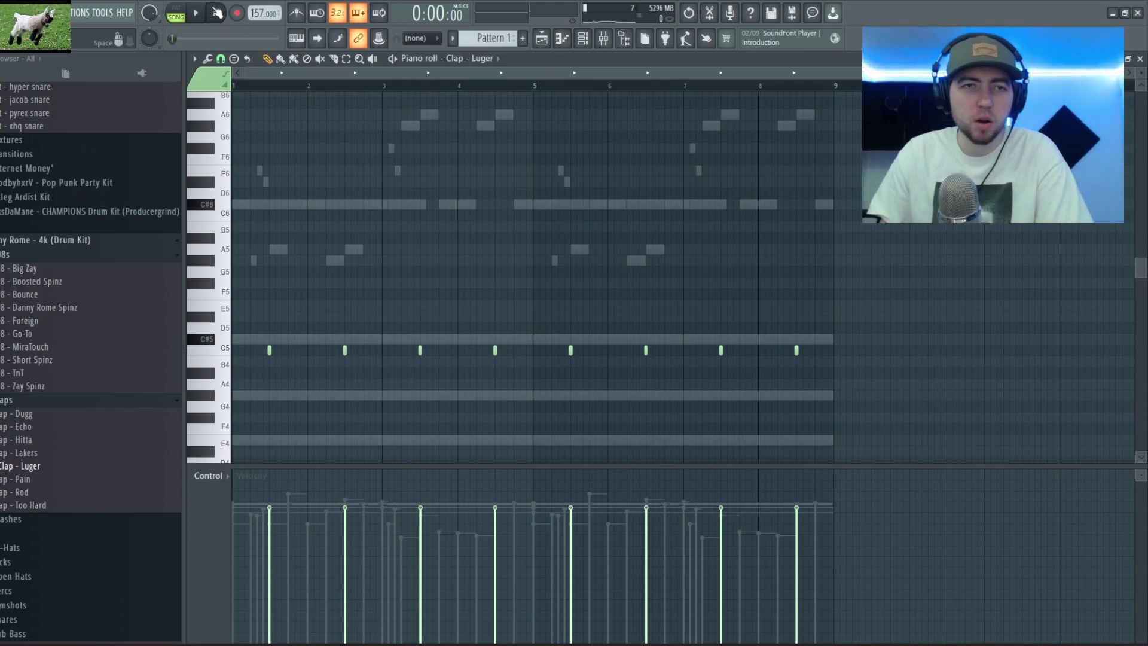
pyautogui.press('space')
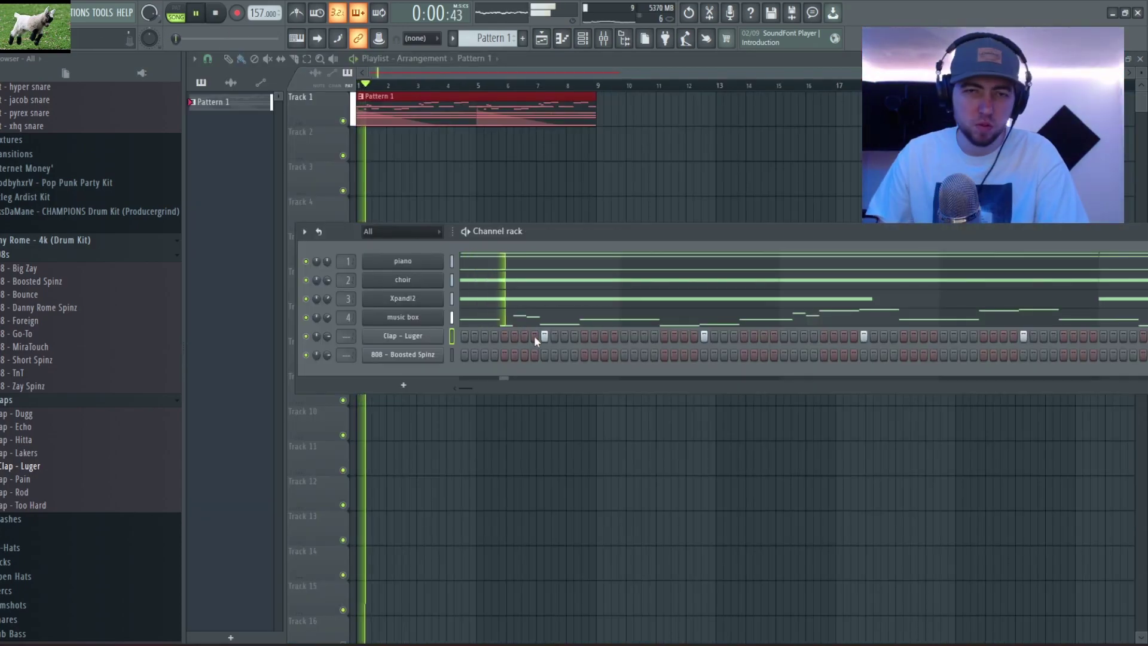
# Lower the 808 channel's volume slightly and place three C#5 notes in bar 1 of its piano roll
pyautogui.rightClick(401, 357)
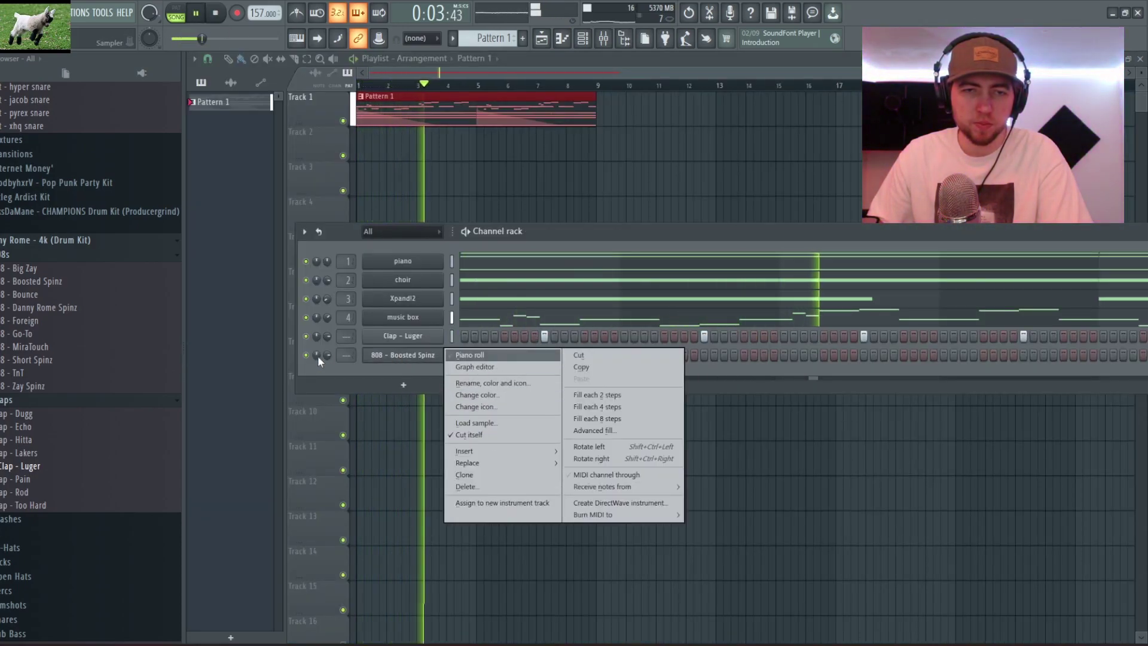
pyautogui.moveTo(327, 355); pyautogui.dragTo(326, 368)
pyautogui.rightClick(403, 354)
pyautogui.click(413, 357)
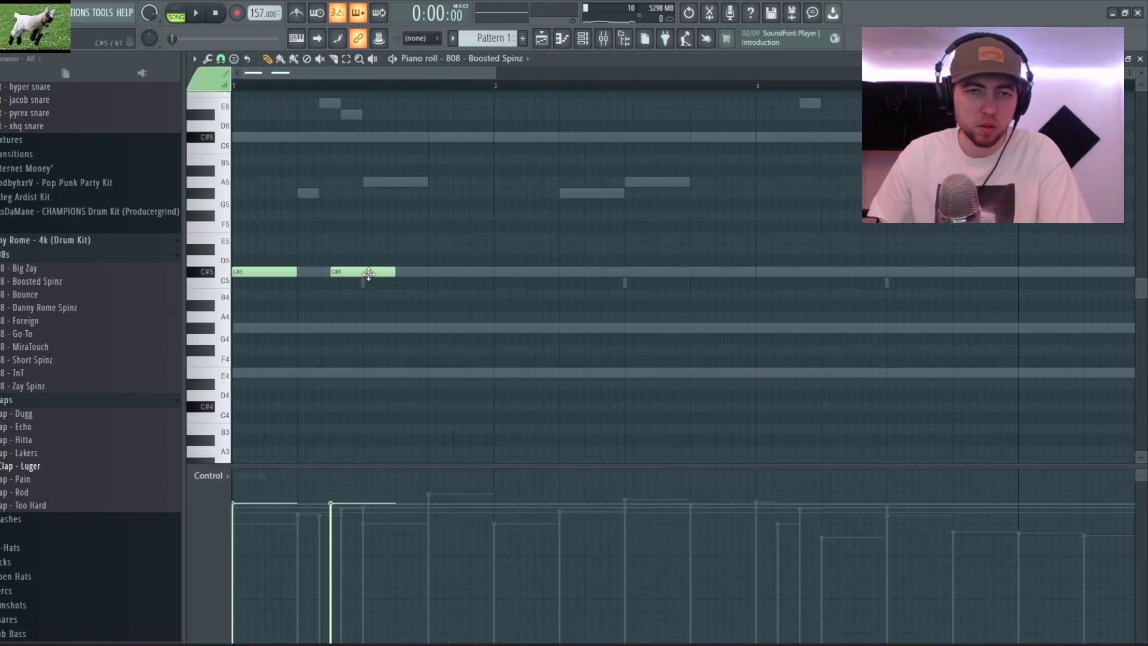
pyautogui.click(433, 272)
pyautogui.scroll(-4, 389, 364)
pyautogui.scroll(3, 390, 364)
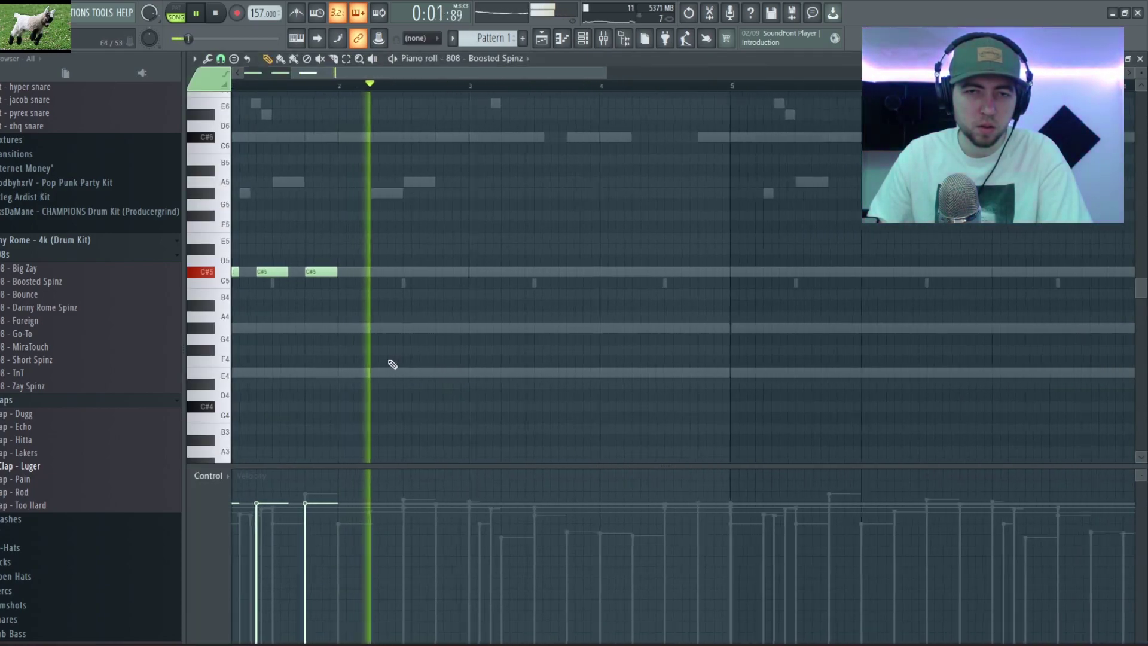
# Continue the C#5 808 line through bar 8 at maximum velocity, with three short hits in bar 6 and two G#4 notes ending bars 4 and 8
pyautogui.press('space')
pyautogui.press('space')
pyautogui.scroll(-3, 298, 365)
pyautogui.moveTo(290, 510); pyautogui.dragTo(302, 453)
pyautogui.press('space')
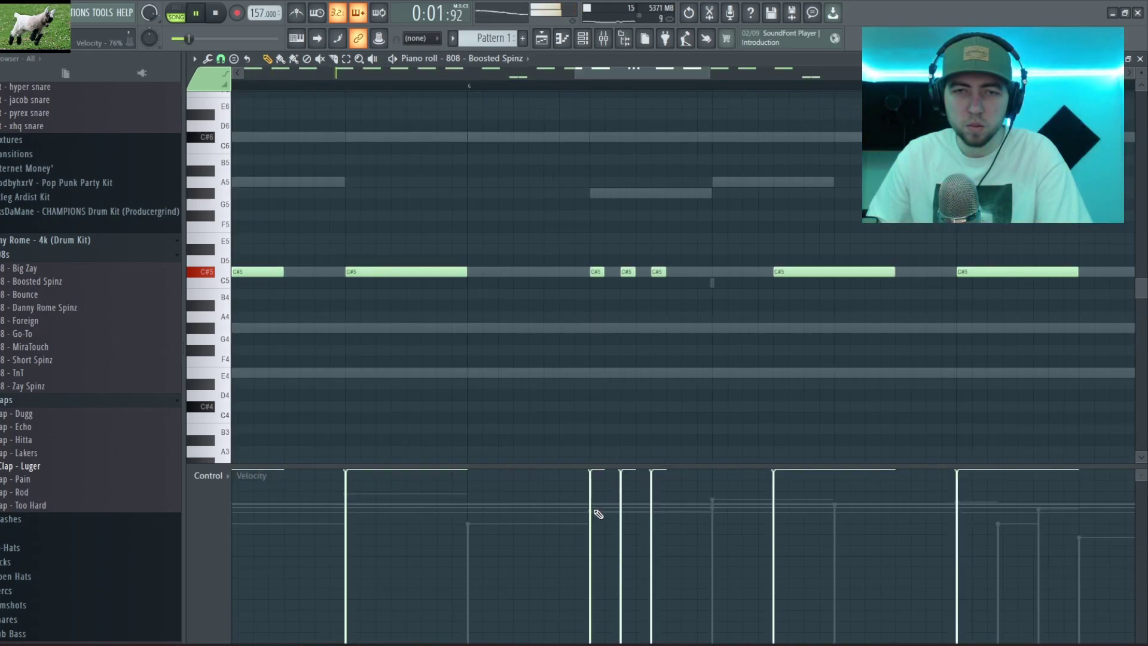
pyautogui.scroll(-4, 544, 397)
pyautogui.scroll(3, 772, 423)
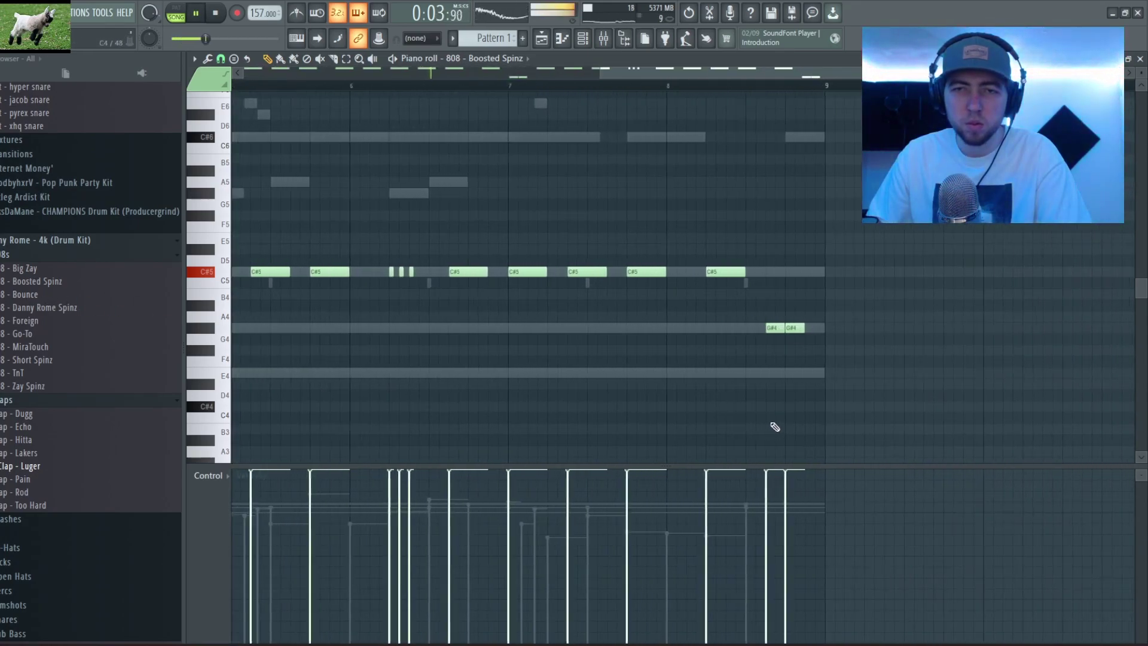
# Raise the last two 808 notes of bar 7 to C#6, add a short C#6 in bar 8, and raise bar 8's G#4 pair an octave
pyautogui.moveTo(454, 271); pyautogui.dragTo(624, 303)
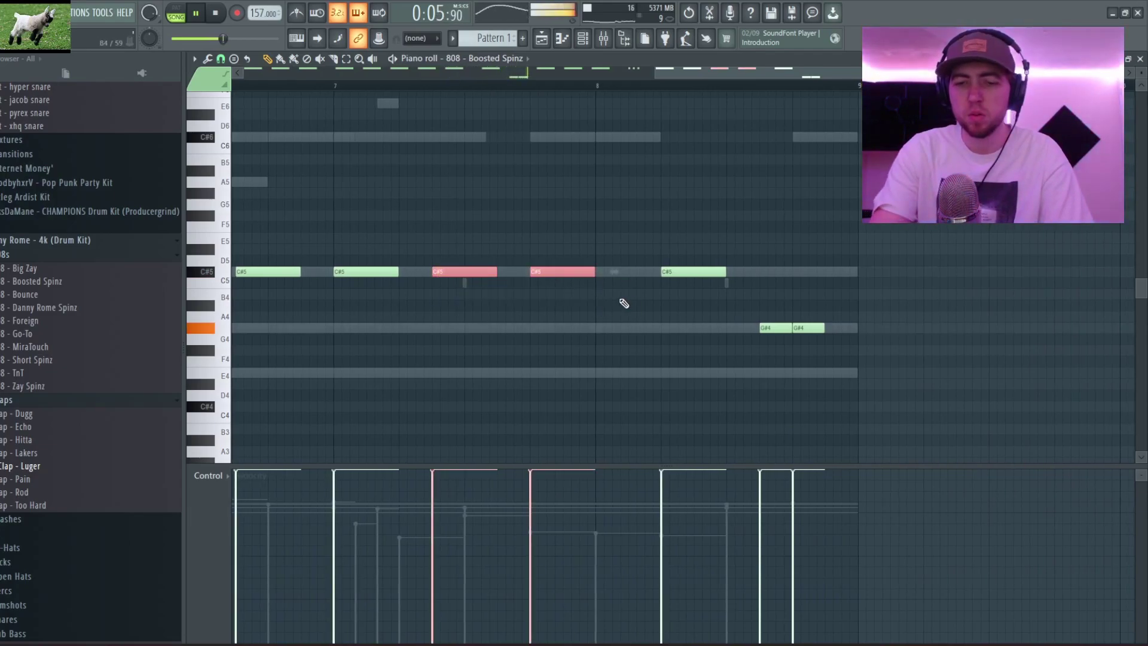
pyautogui.hotkey('ctrl', 'Up')
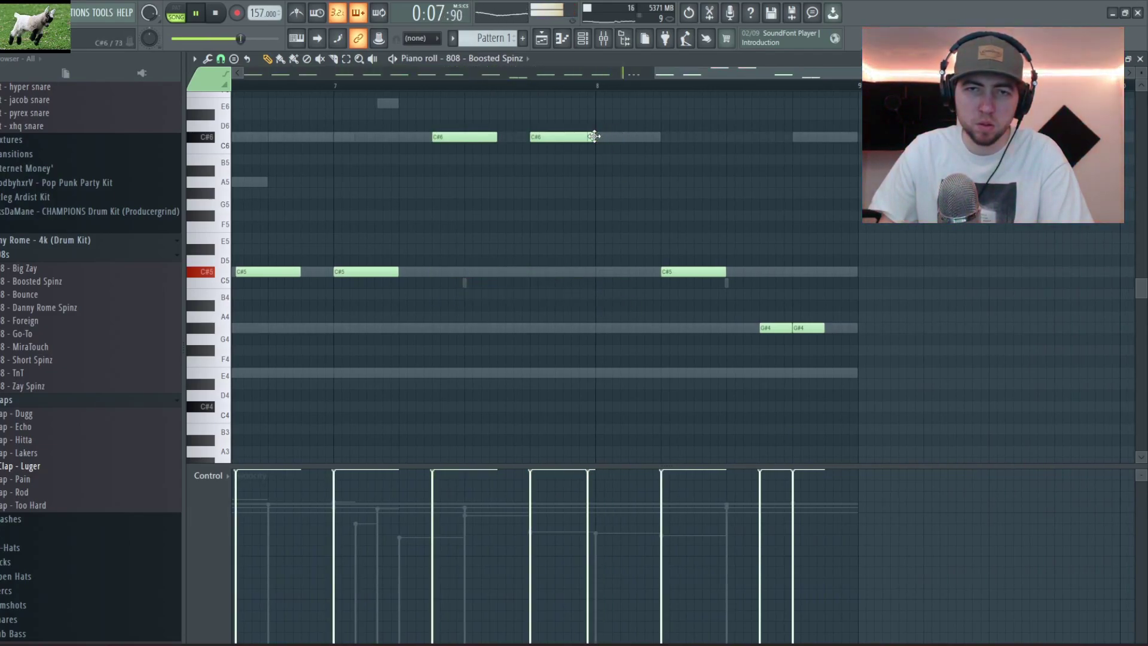
pyautogui.click(632, 137)
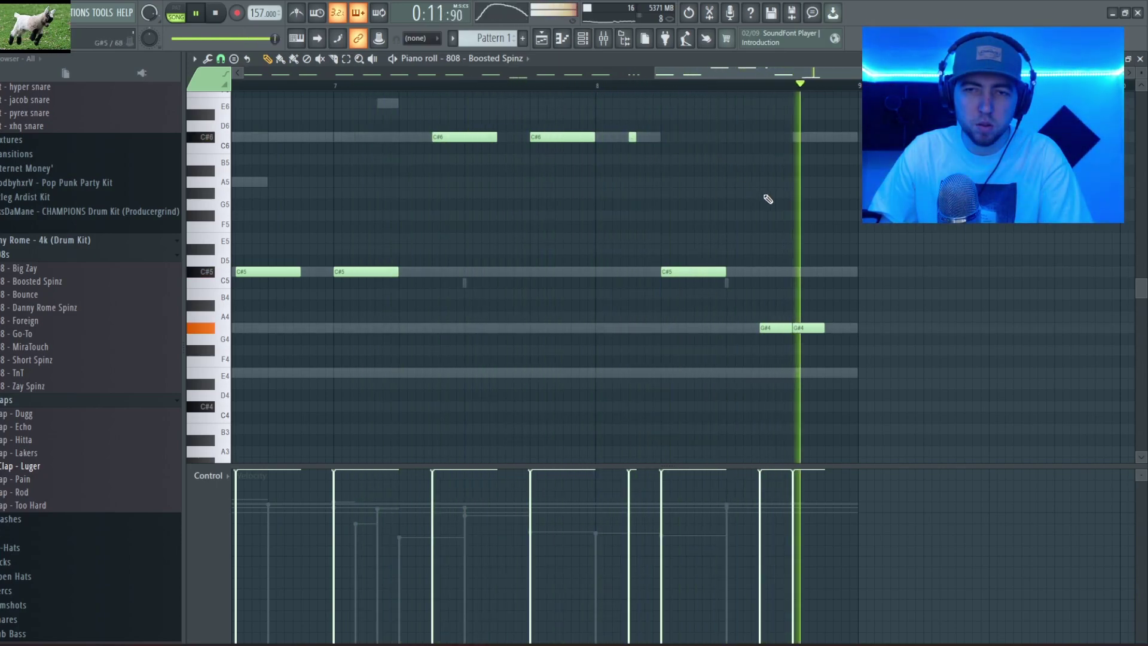
pyautogui.click(743, 328)
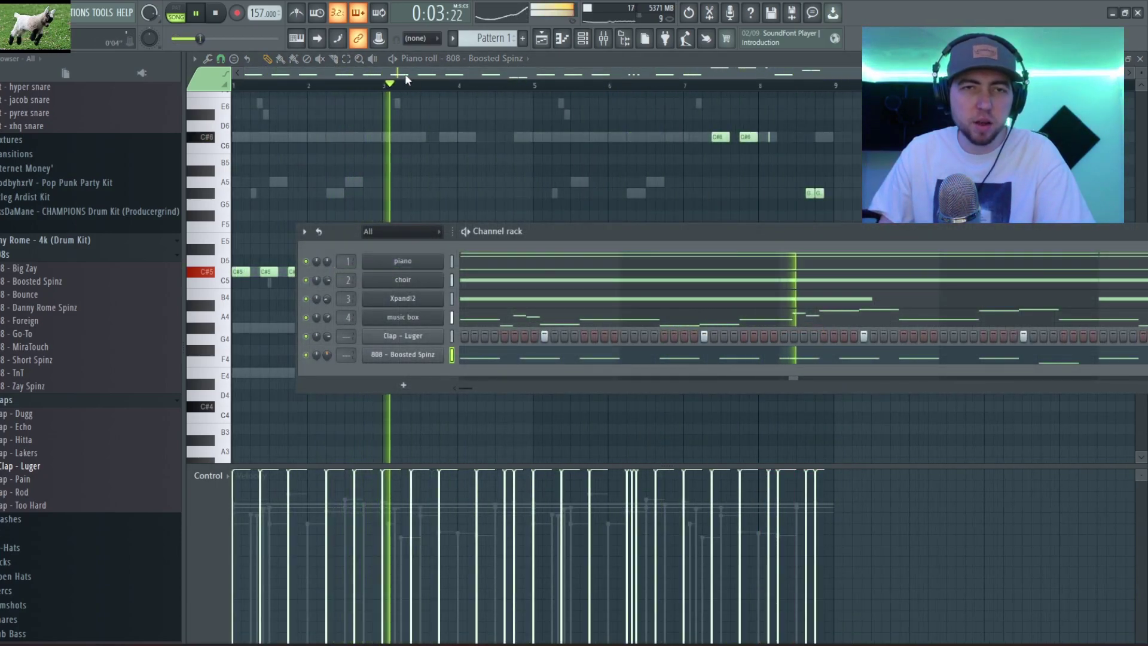
pyautogui.click(233, 85)
pyautogui.scroll(3, 478, 400)
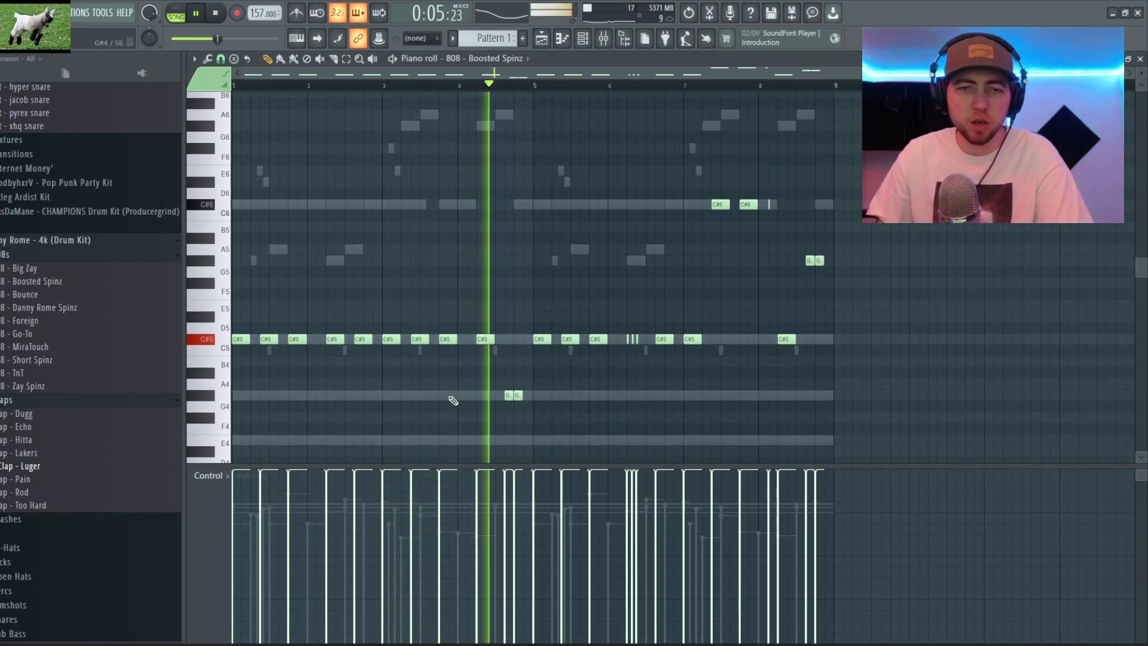
# Load the HH - Southside hi-hat as a new channel and fill it on every 2 steps
pyautogui.click(37, 256)
pyautogui.click(30, 268)
pyautogui.click(33, 311)
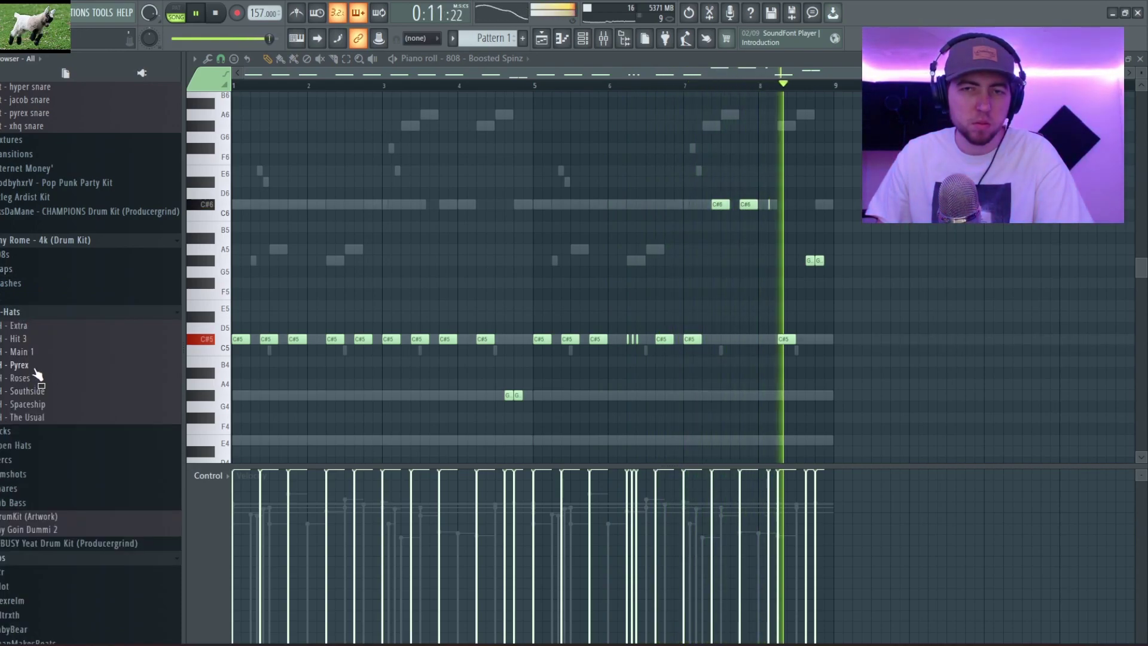
pyautogui.press('F6')
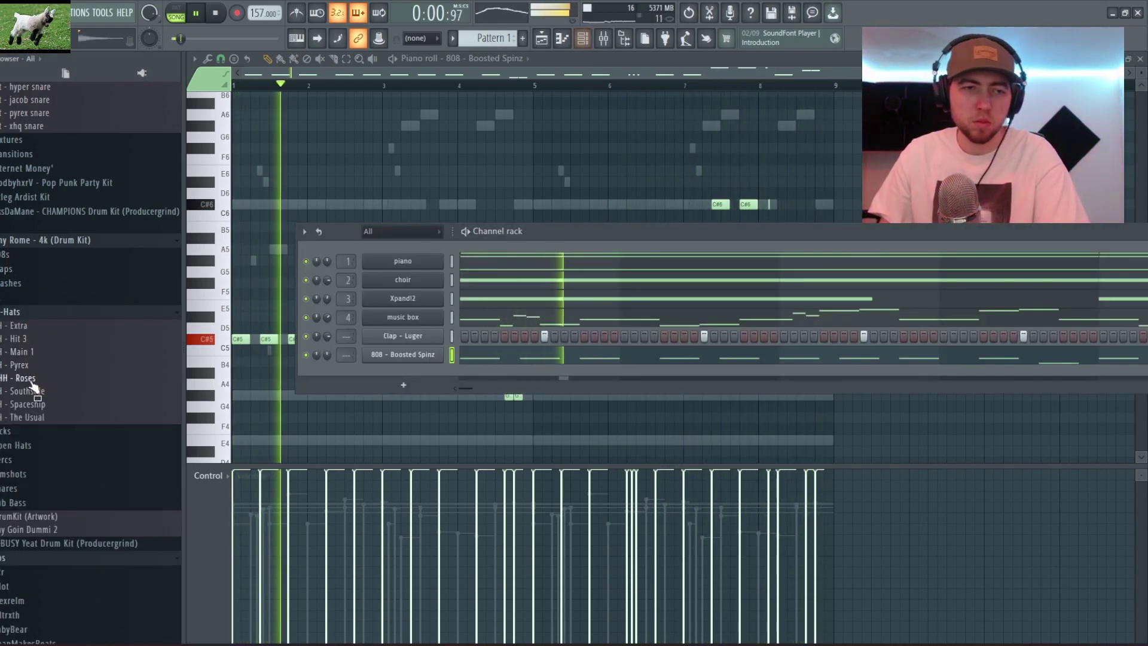
pyautogui.moveTo(36, 401); pyautogui.dragTo(395, 374)
pyautogui.rightClick(403, 373)
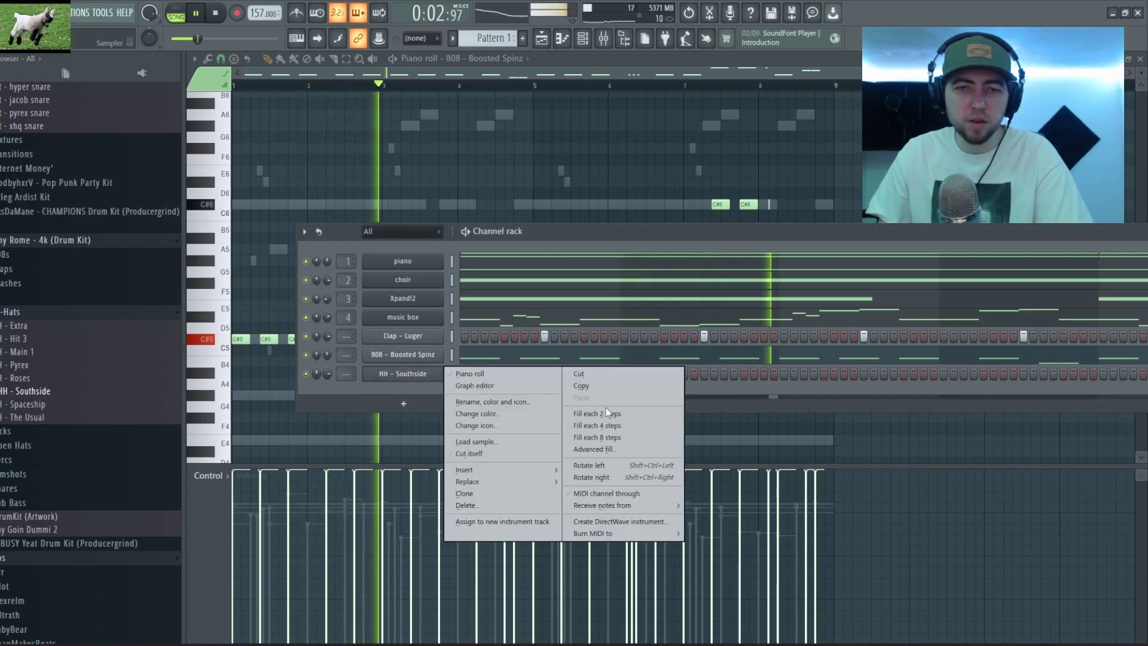
pyautogui.click(604, 412)
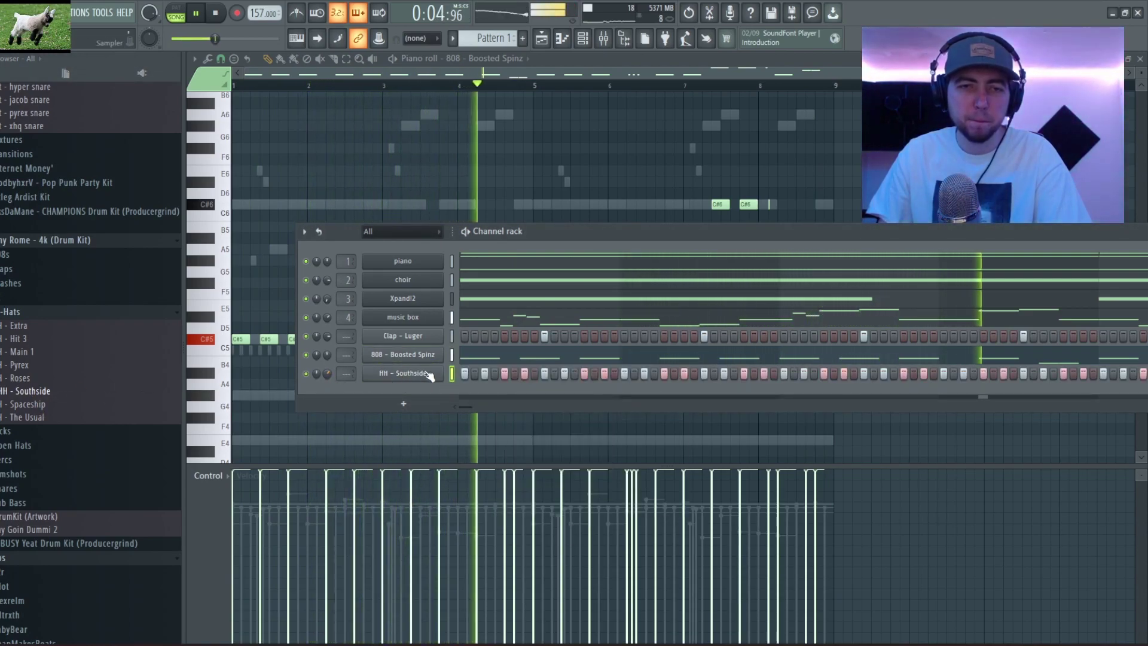
# Check the sampler settings of the HH - Southside channel
pyautogui.rightClick(408, 375)
pyautogui.click(398, 388)
pyautogui.click(402, 374)
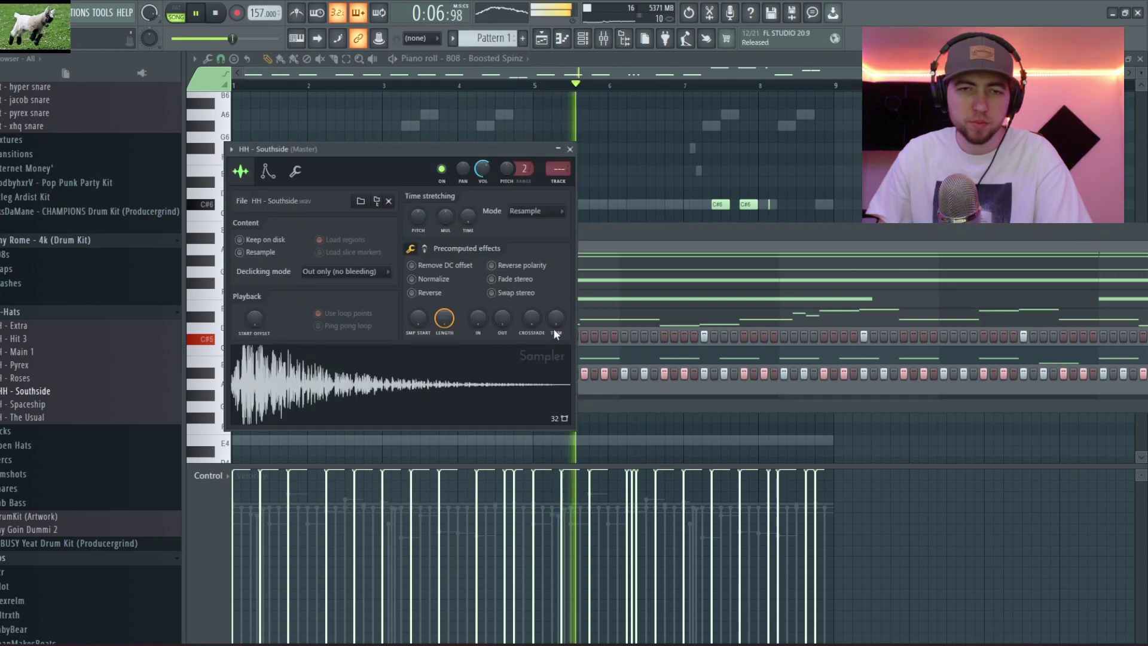
pyautogui.click(570, 149)
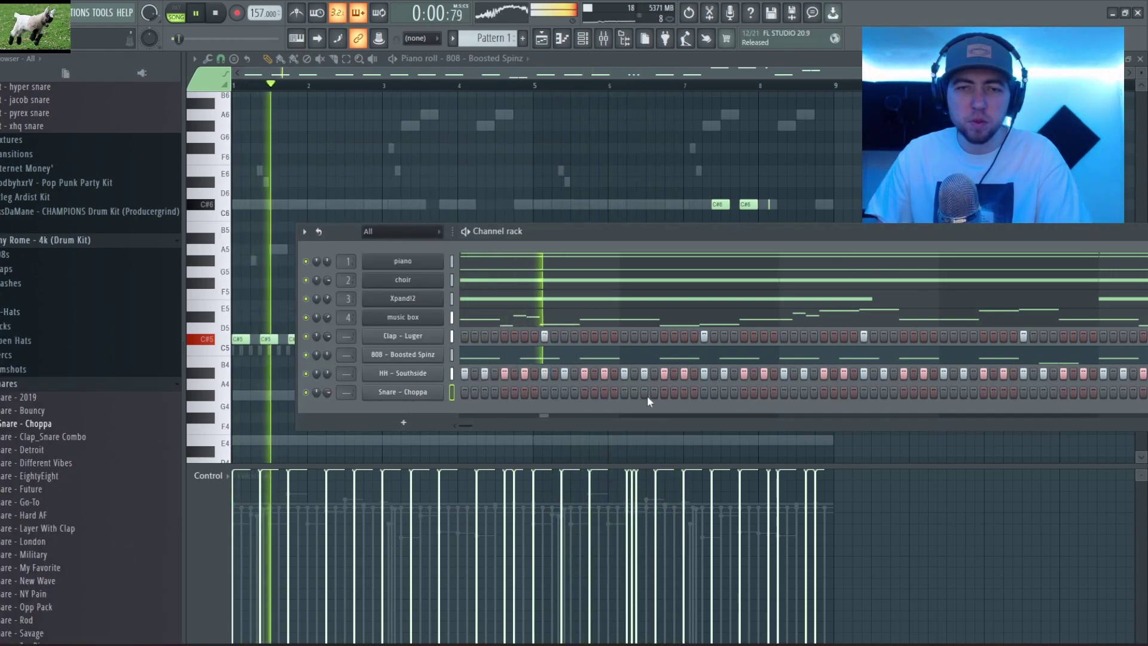
# Place Snare - Choppa hits in bars 2, 3 and 4 and duplicate them across bars 5 to 8
pyautogui.click(644, 393)
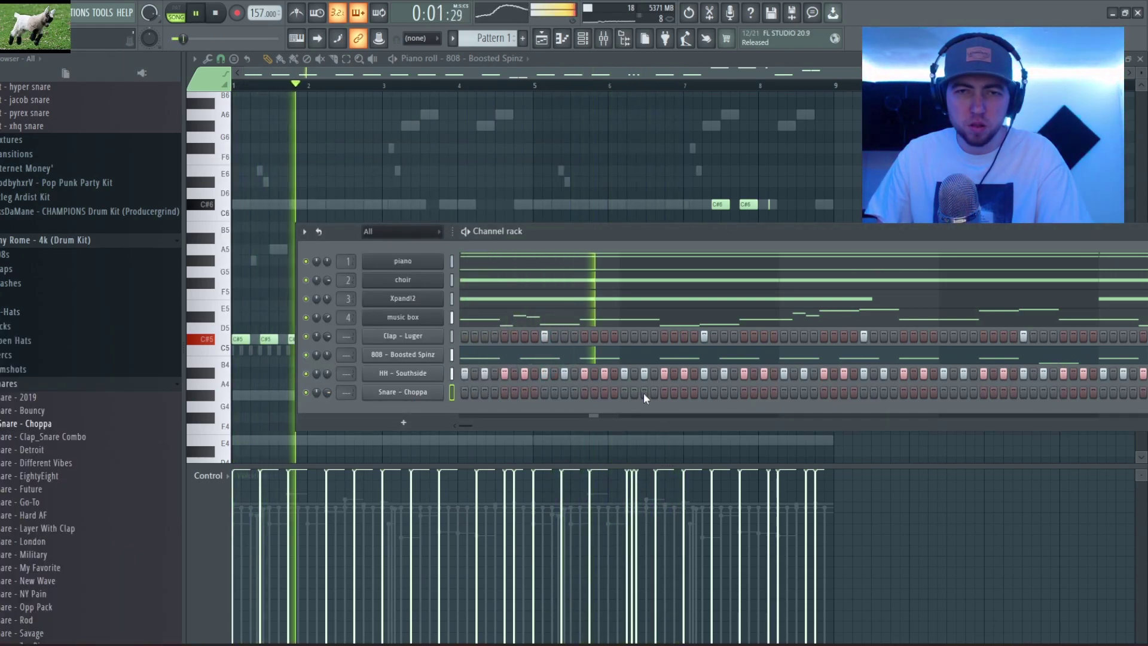
pyautogui.click(885, 392)
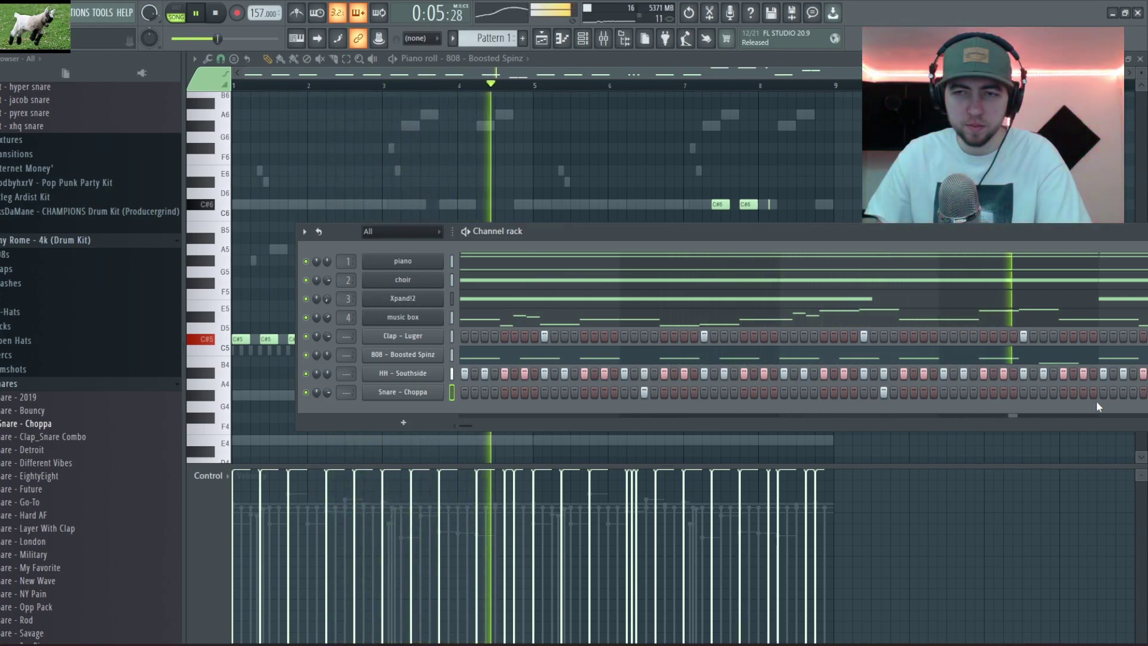
pyautogui.click(1084, 392)
pyautogui.rightClick(373, 389)
pyautogui.click(389, 394)
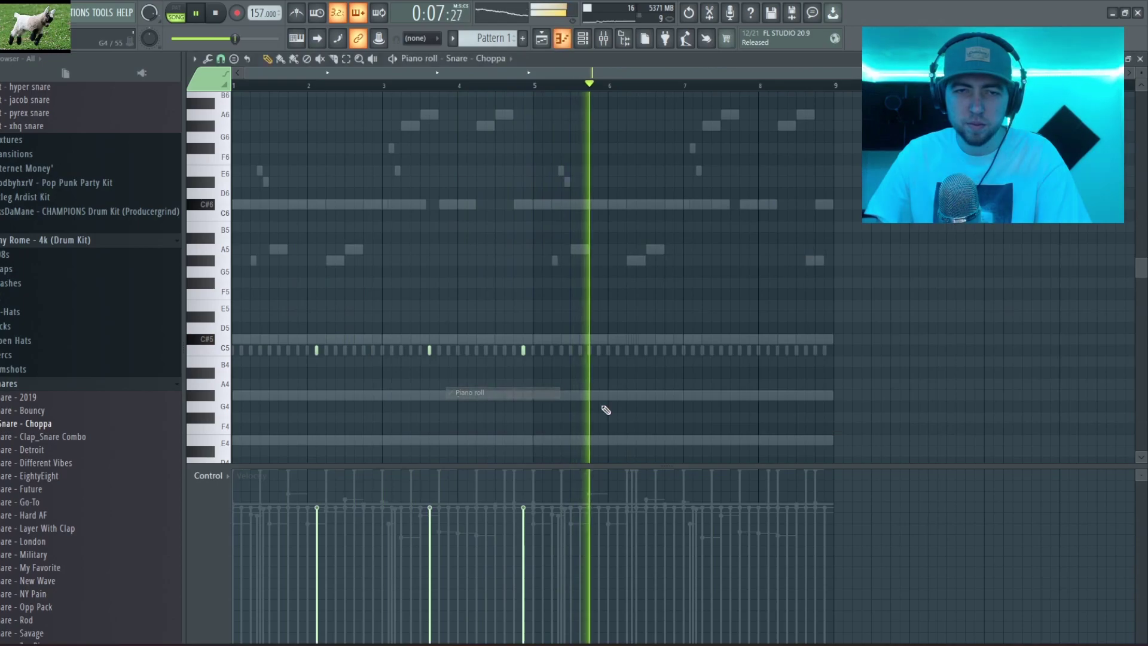
pyautogui.hotkey('ctrl', 'a')
pyautogui.hotkey('ctrl', 'b')
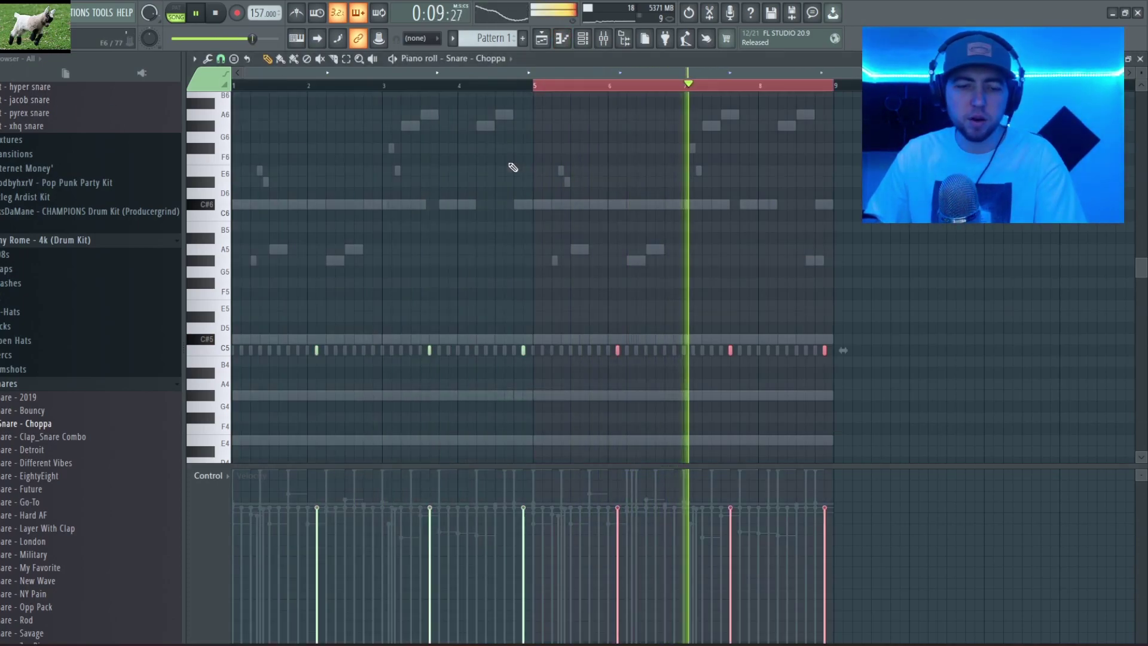
# Duplicate the two OH - OTF open-hat hits from bars 1 to 4 into bars 5 to 8
pyautogui.click(553, 318)
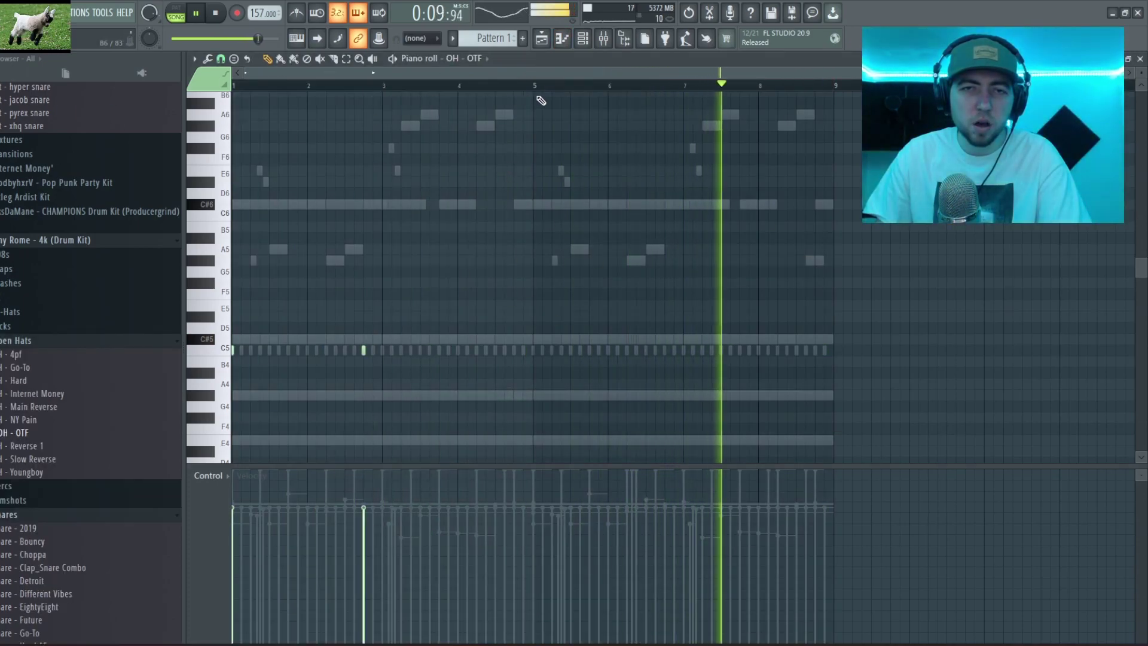
pyautogui.moveTo(533, 90); pyautogui.dragTo(233, 90)
pyautogui.hotkey('ctrl', 'b')
pyautogui.hotkey('ctrl', 'd')
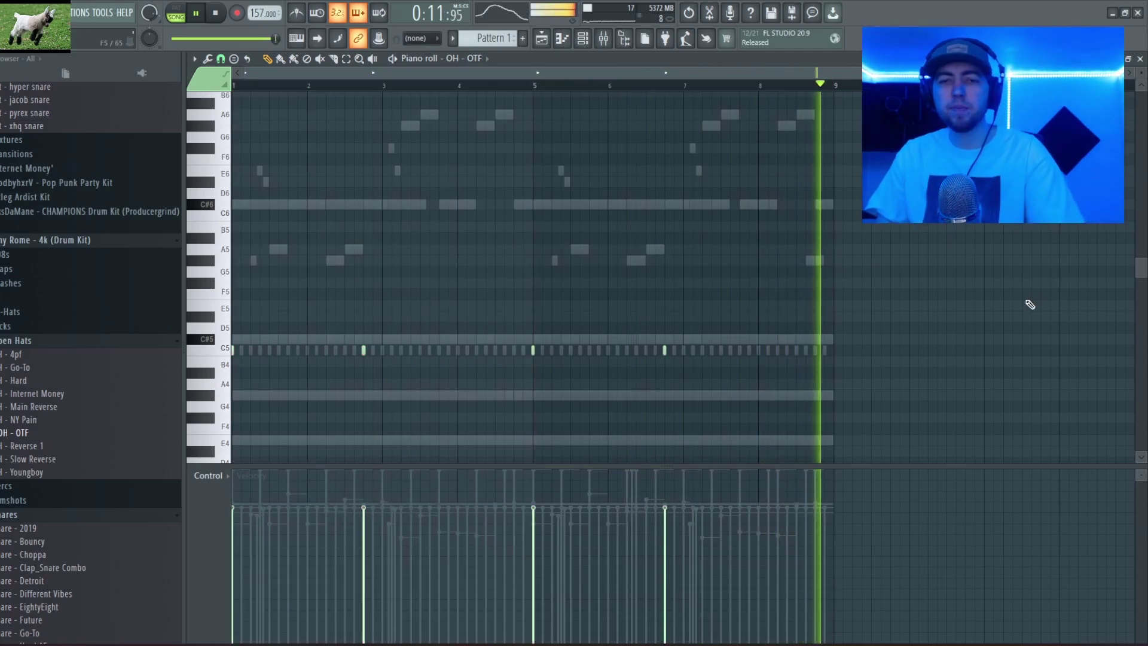
pyautogui.click(1140, 59)
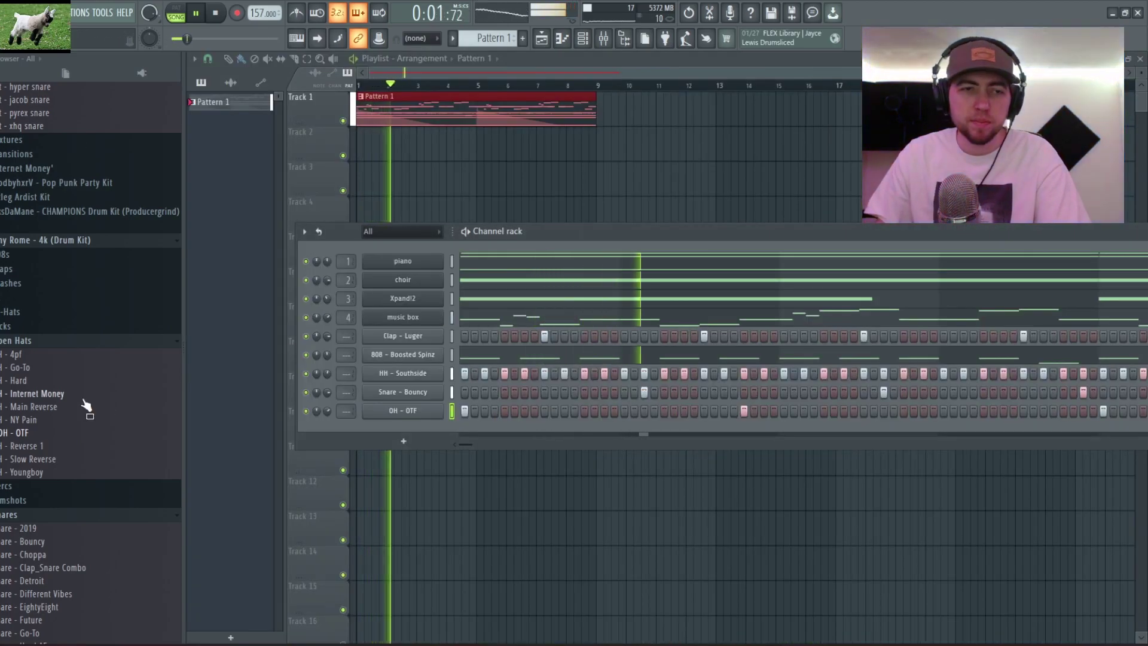
# Load the Kick - Wheezy sample as a new channel and place three hits each in bars 1 and 3
pyautogui.click(23, 340)
pyautogui.click(26, 327)
pyautogui.click(35, 341)
pyautogui.moveTo(37, 366); pyautogui.dragTo(403, 428)
pyautogui.click(403, 430)
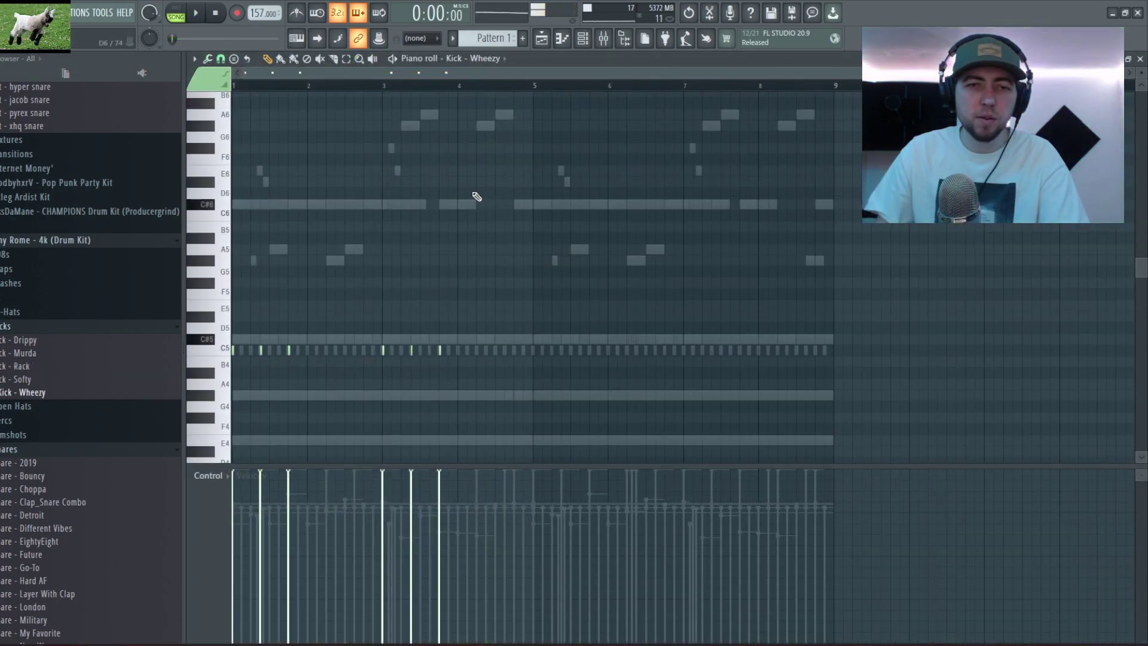
# Duplicate the Kick - Wheezy hits from bars 1 to 4 into bars 5 to 8 and play back the beat
pyautogui.moveTo(494, 94); pyautogui.dragTo(232, 94)
pyautogui.hotkey('ctrl', 'b')
pyautogui.hotkey('ctrl', 'd')
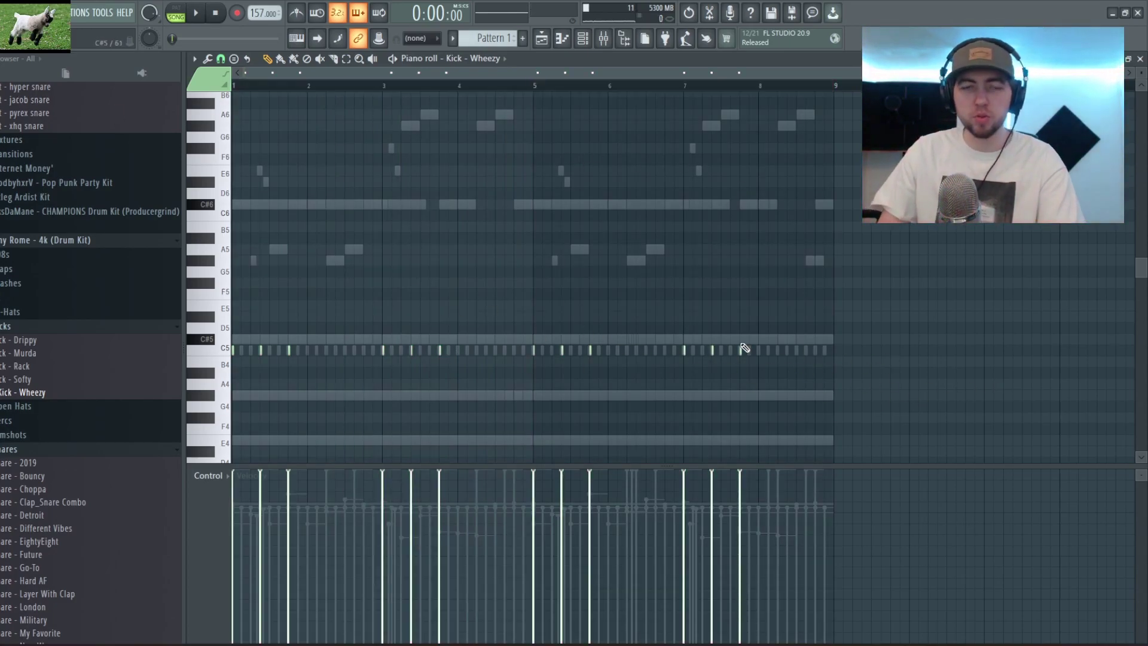
pyautogui.press('space')
pyautogui.press('F6')
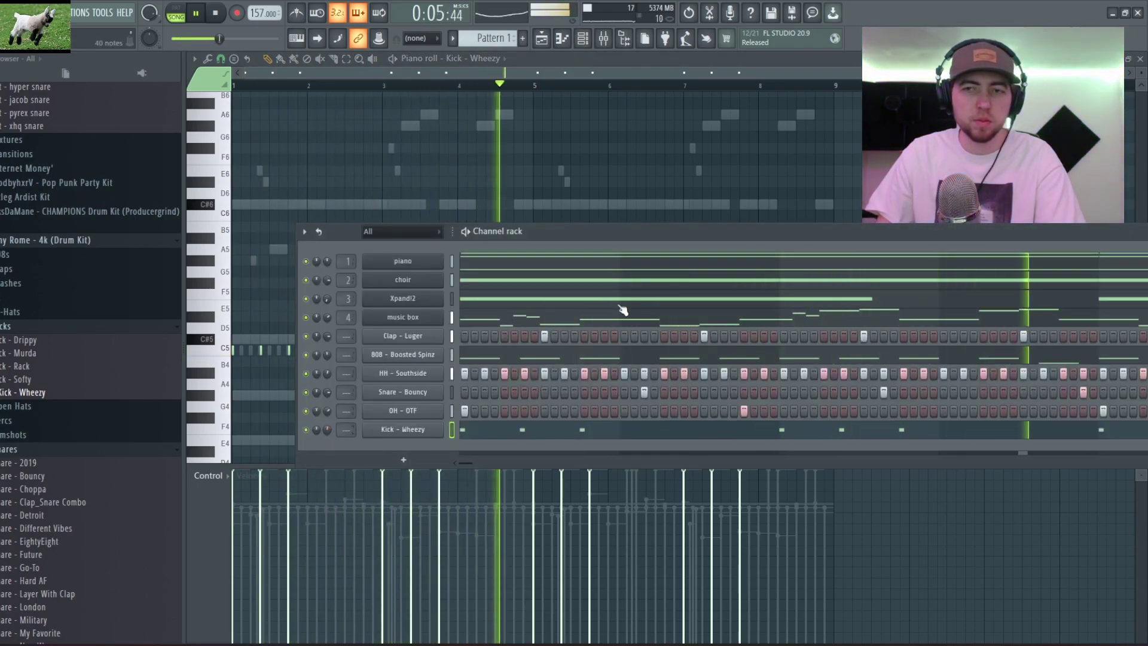
pyautogui.press('F5')
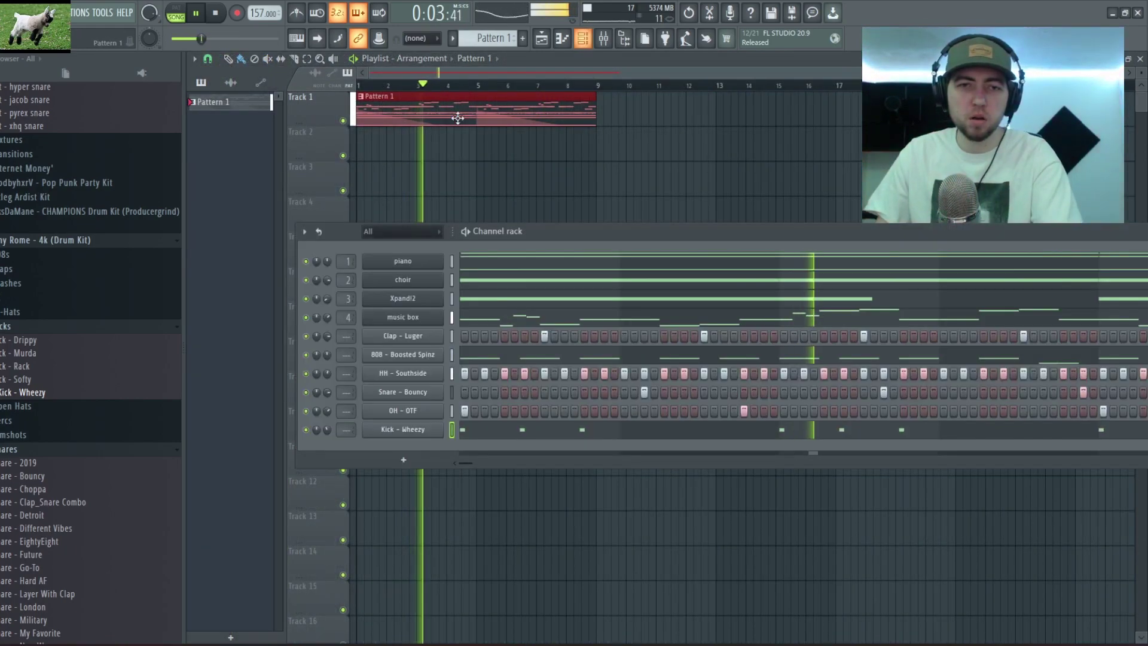
# Add a fast three-note HH - Southside roll on A4 near the end of bar 1 and lower its velocities in a slight downward slope
pyautogui.rightClick(429, 371)
pyautogui.click(472, 374)
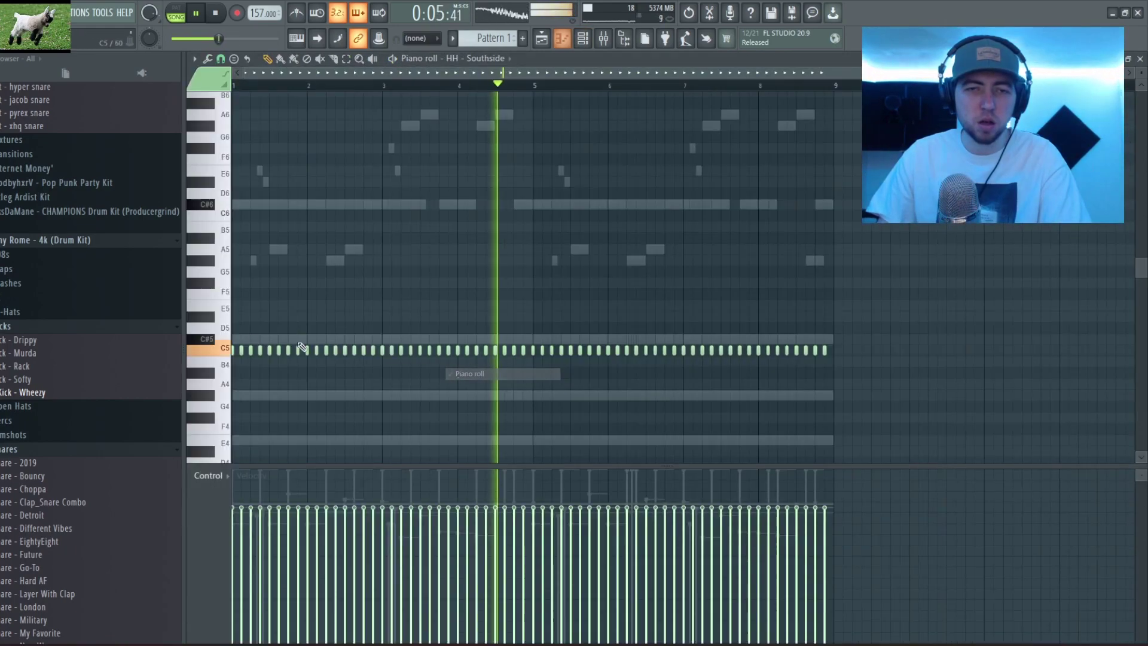
pyautogui.scroll(4, 335, 357)
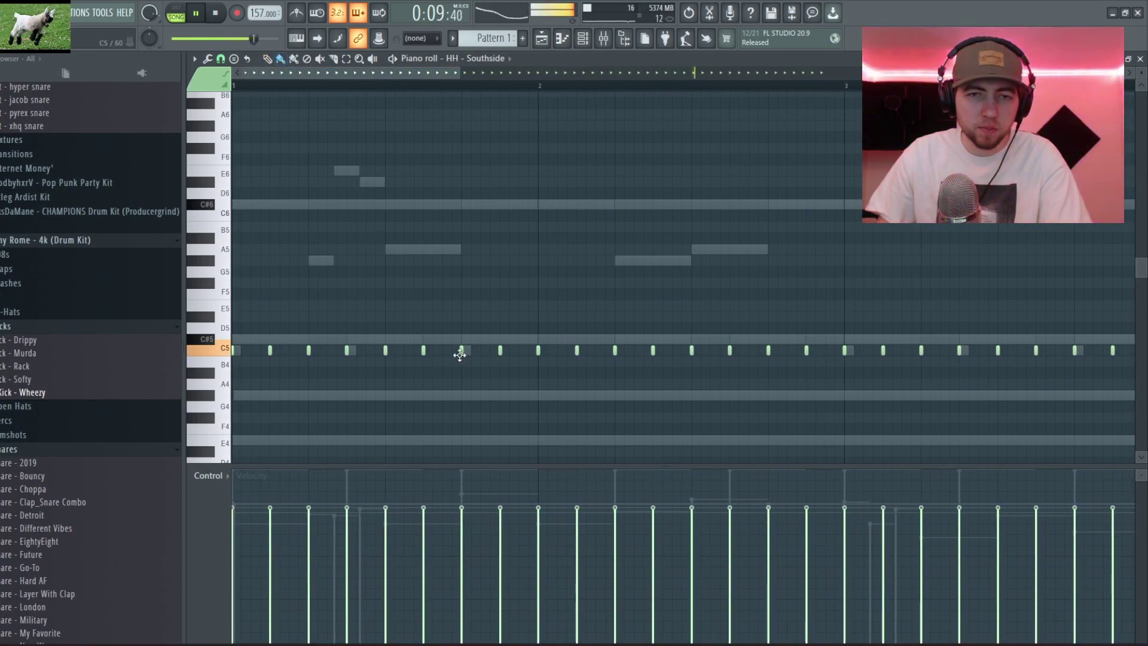
pyautogui.click(471, 385)
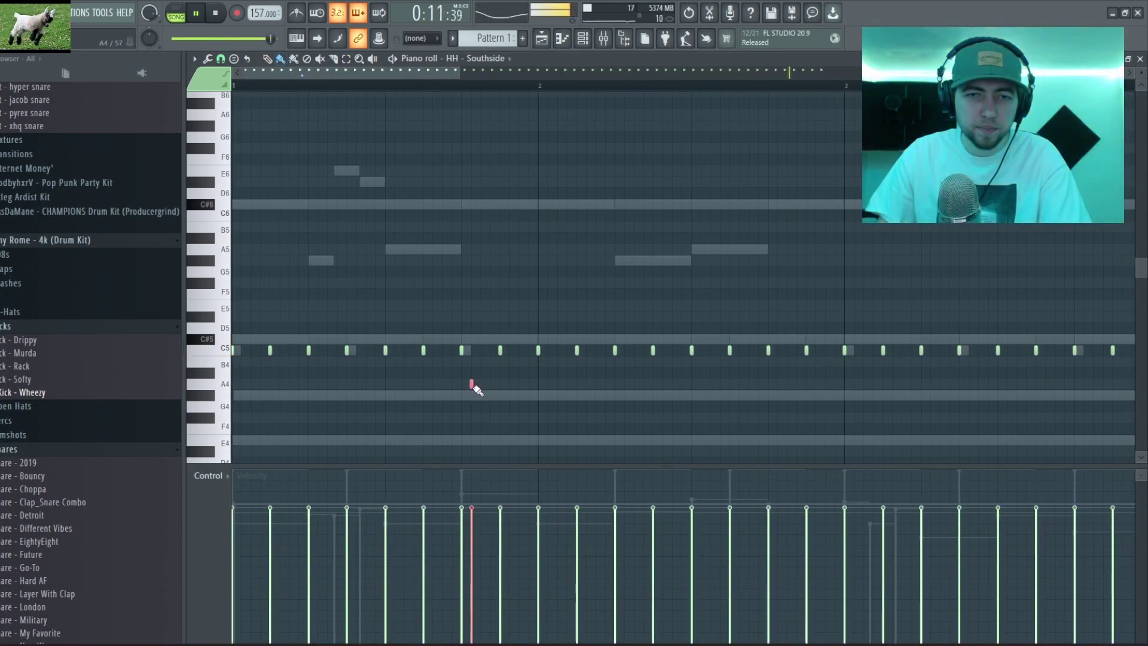
pyautogui.moveTo(464, 552); pyautogui.dragTo(502, 564)
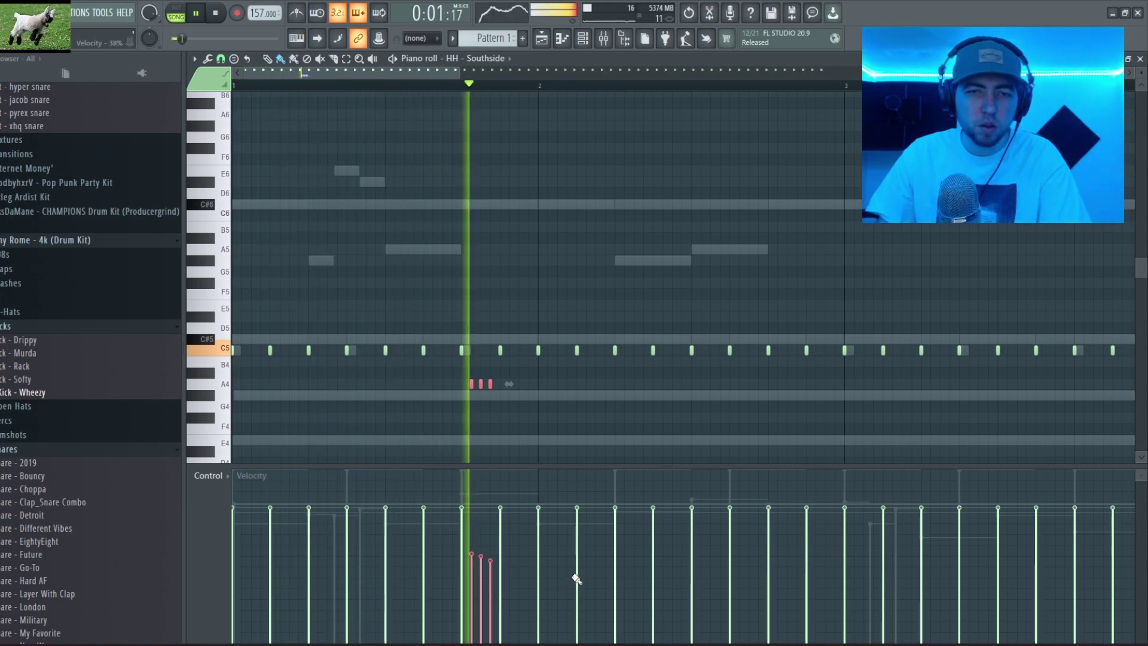
pyautogui.moveTo(777, 407); pyautogui.dragTo(816, 410)
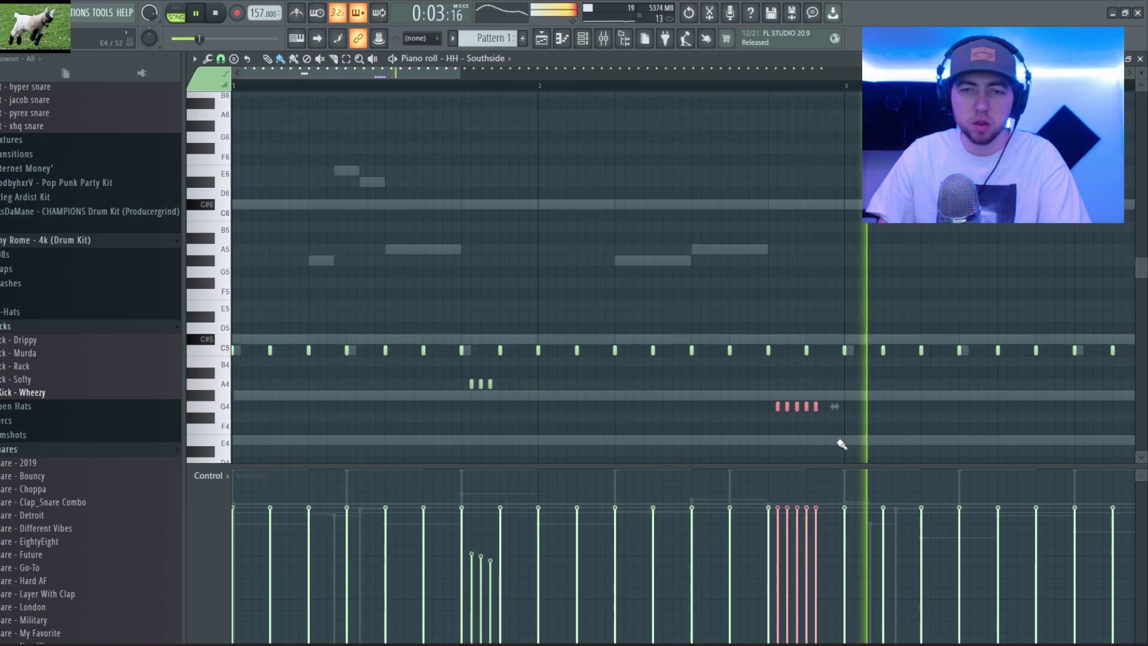
pyautogui.rightClick(777, 406)
pyautogui.rightClick(815, 406)
# Add two extra closely spaced C5 hi-hat hits after the second hit of bar 3
pyautogui.scroll(-2, 787, 405)
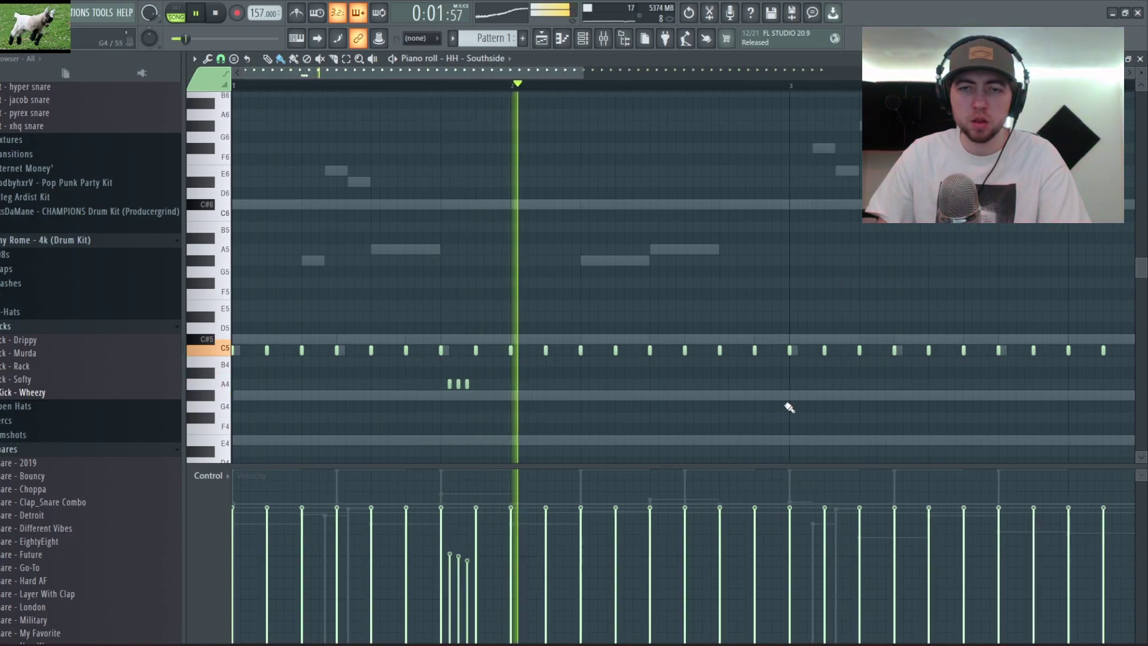
pyautogui.scroll(2, 787, 404)
pyautogui.scroll(2, 622, 395)
pyautogui.moveTo(525, 350); pyautogui.dragTo(539, 350)
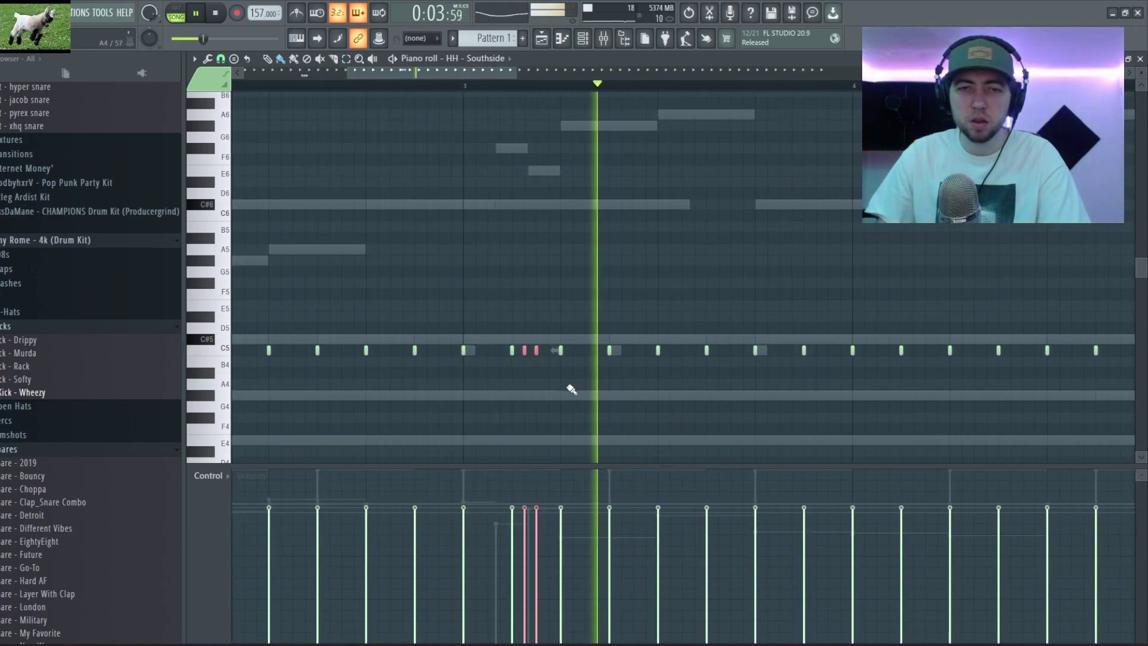
pyautogui.scroll(-1, 854, 411)
# Add a four-note hi-hat roll on G4 near the end of bar 4 with reduced velocities
pyautogui.scroll(-2, 874, 415)
pyautogui.scroll(4, 784, 411)
pyautogui.moveTo(794, 407); pyautogui.dragTo(837, 406)
pyautogui.press('space')
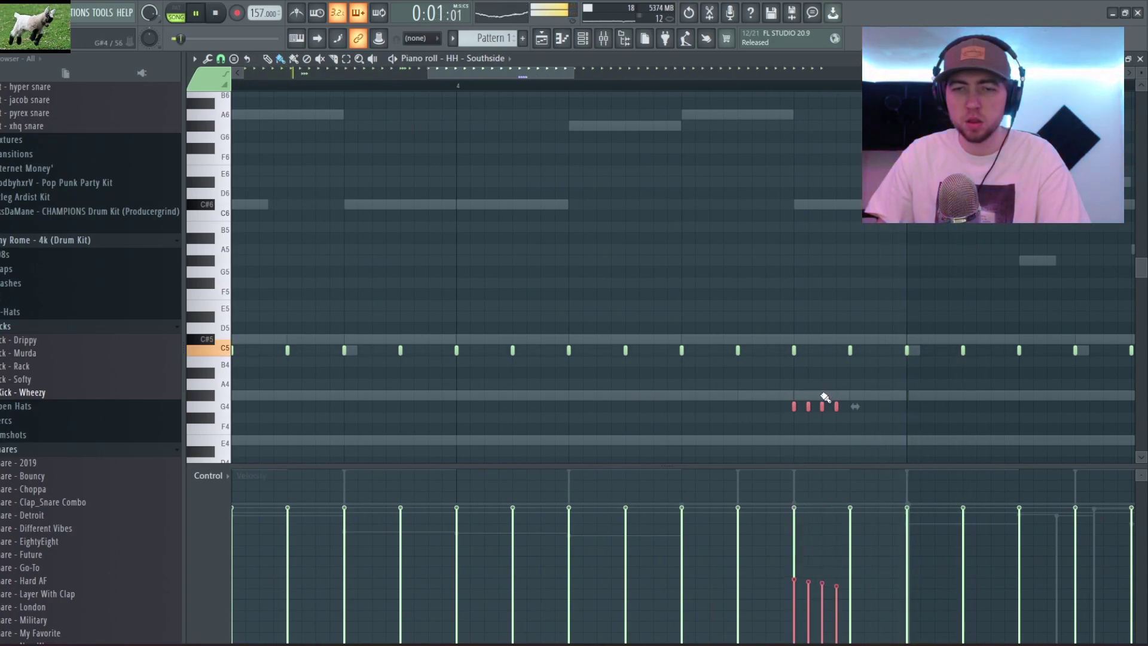
# Duplicate the hi-hat rolls and extra hits from bars 1 to 4 into bars 5 to 8 and close the piano roll
pyautogui.scroll(-4, 610, 401)
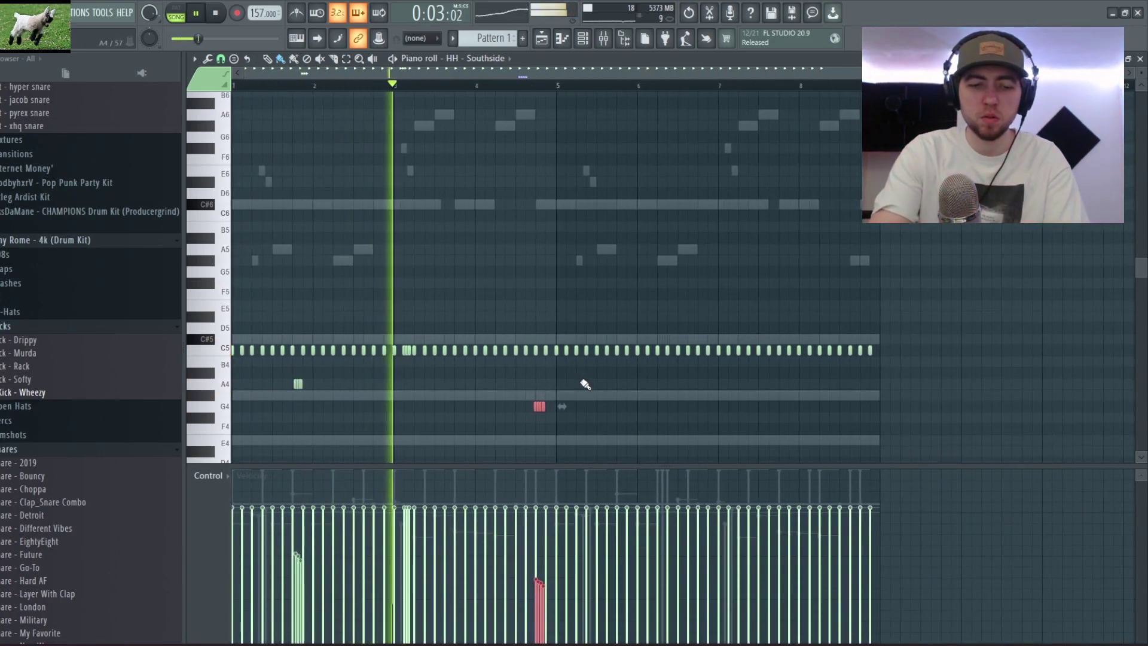
pyautogui.hotkey('ctrl', 'd')
pyautogui.hotkey('ctrl', 'l')
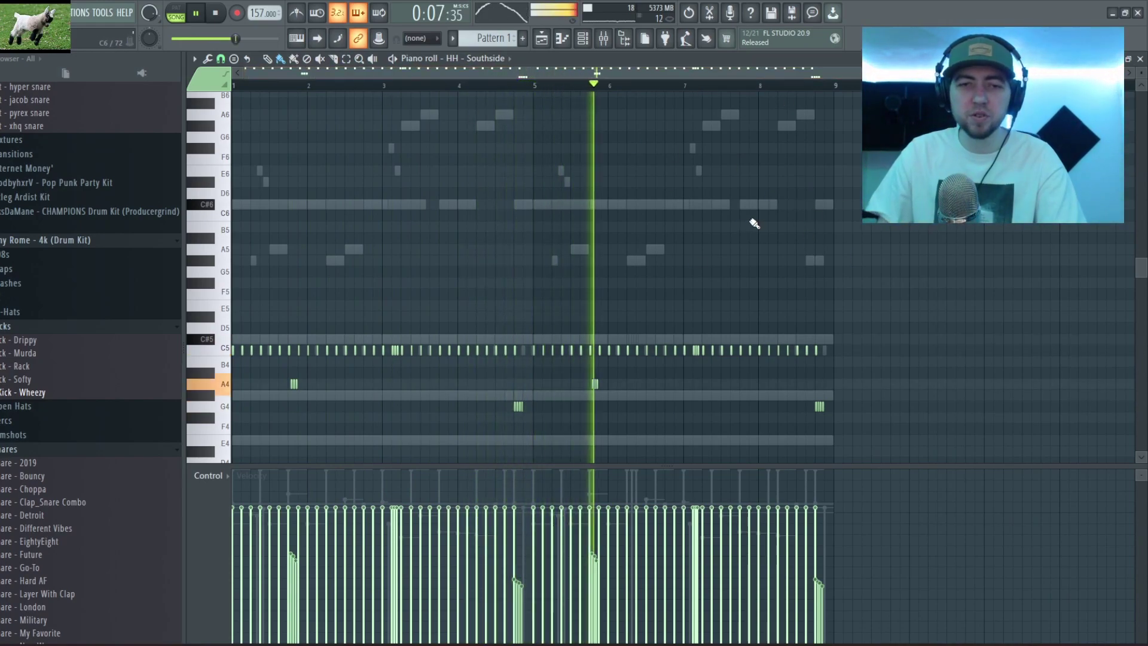
pyautogui.click(1140, 58)
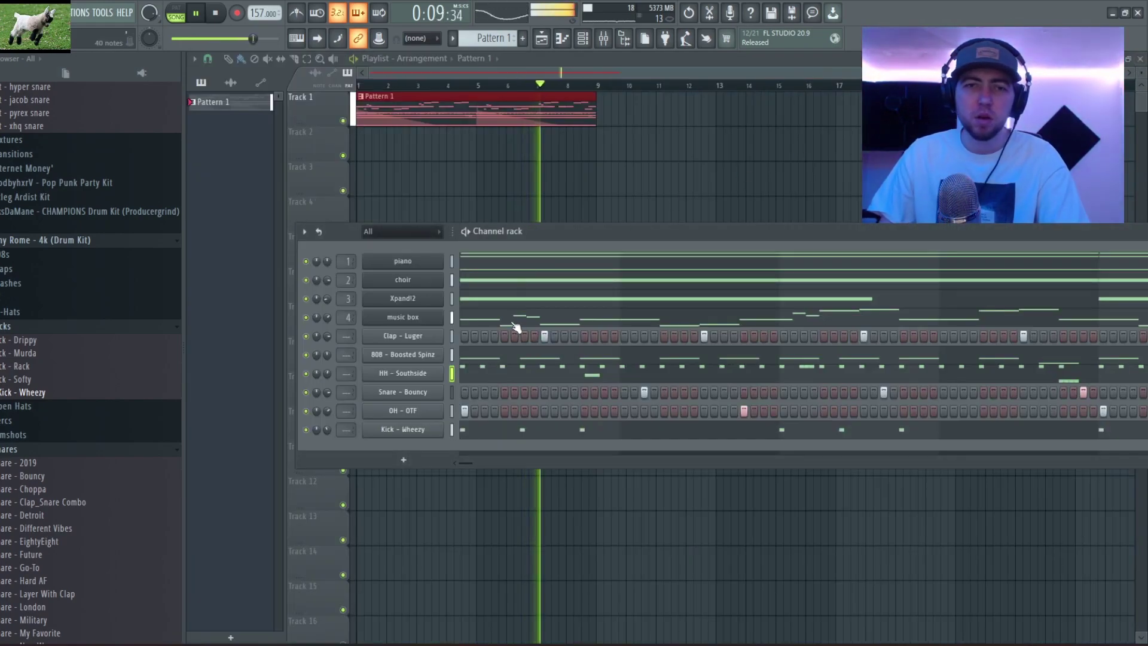
# Route all channels to their own mixer tracks and load the spaceman swag track state on the Master
pyautogui.doubleClick(452, 261)
pyautogui.press('F9')
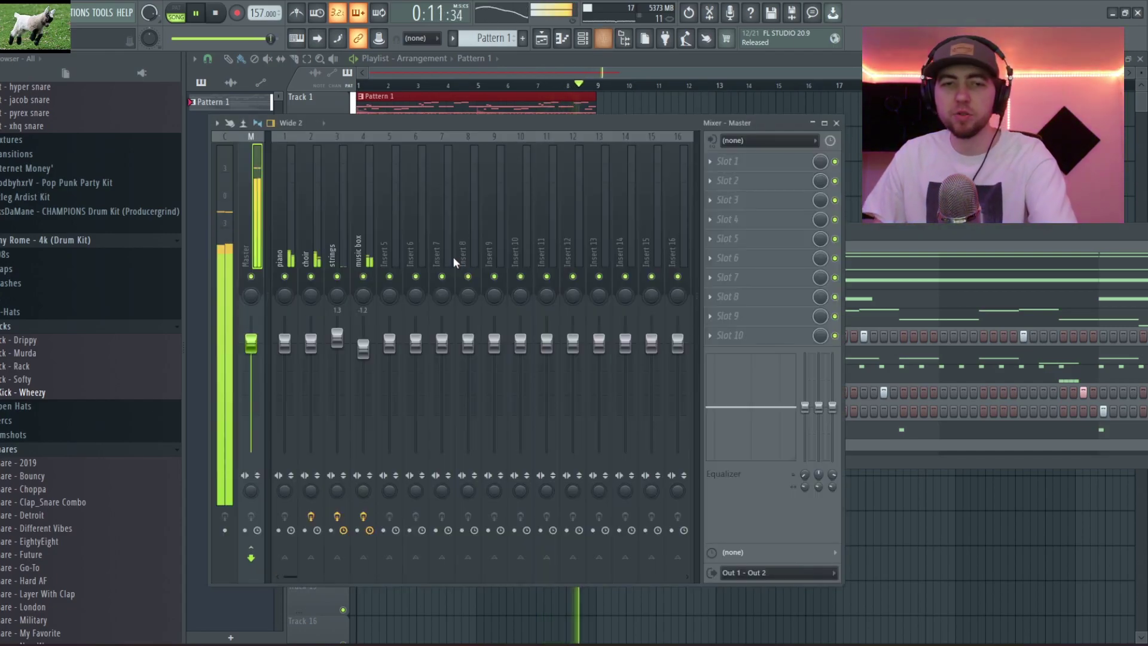
pyautogui.rightClick(268, 134)
pyautogui.moveTo(358, 211)
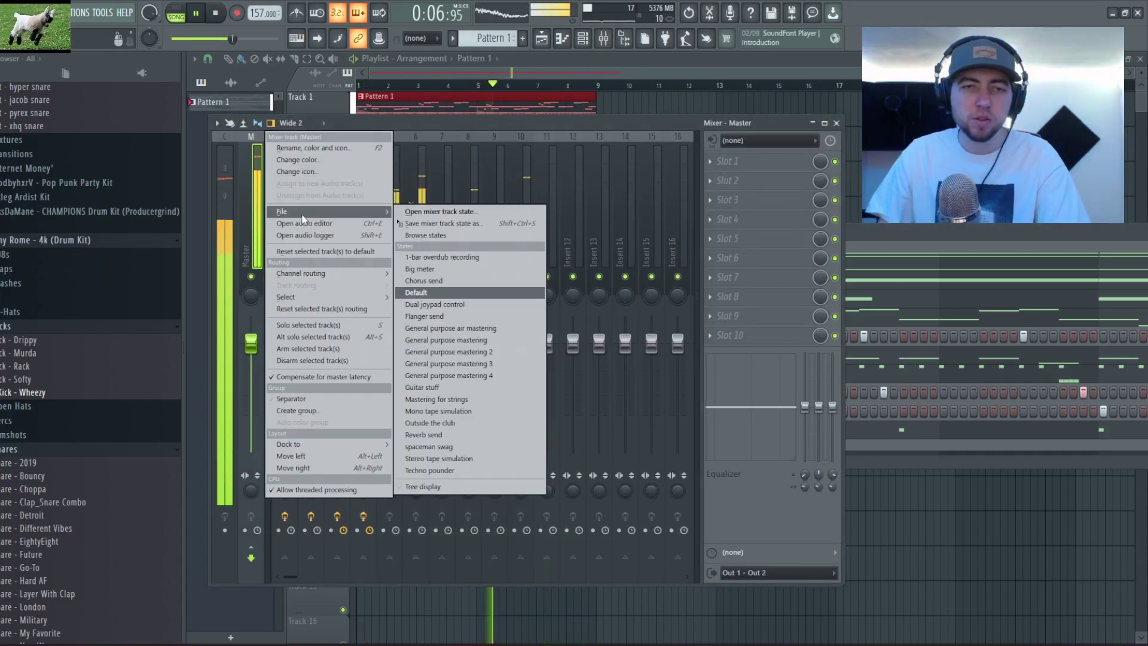
pyautogui.click(446, 446)
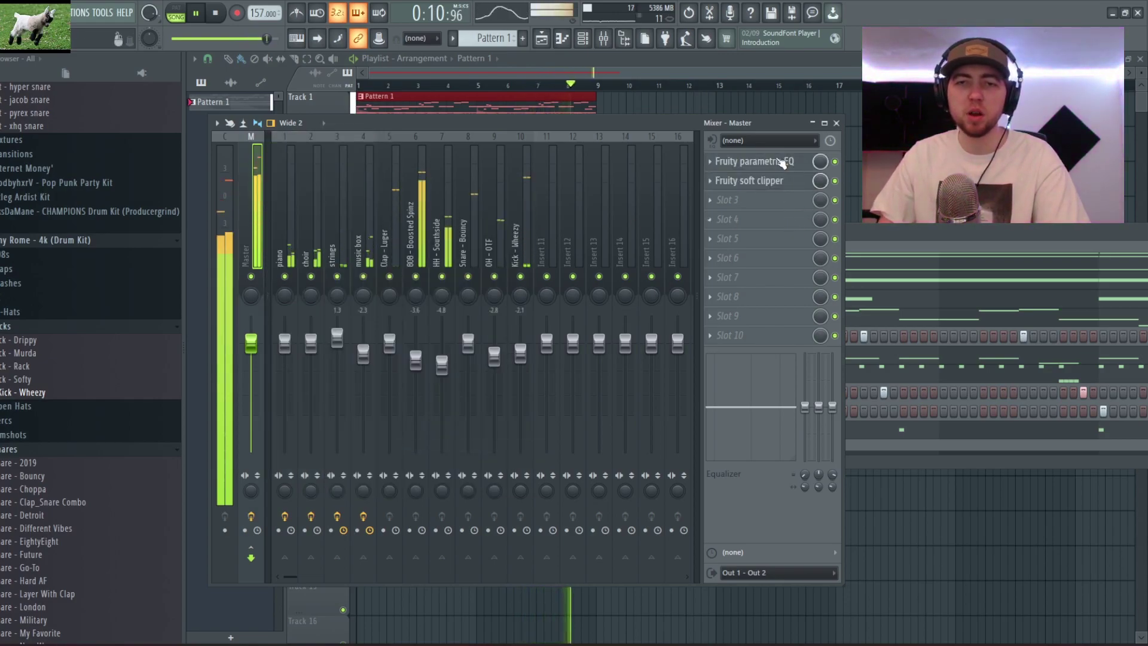
# Check the Fruity parametric EQ and Fruity soft clipper settings on the Master track
pyautogui.click(754, 160)
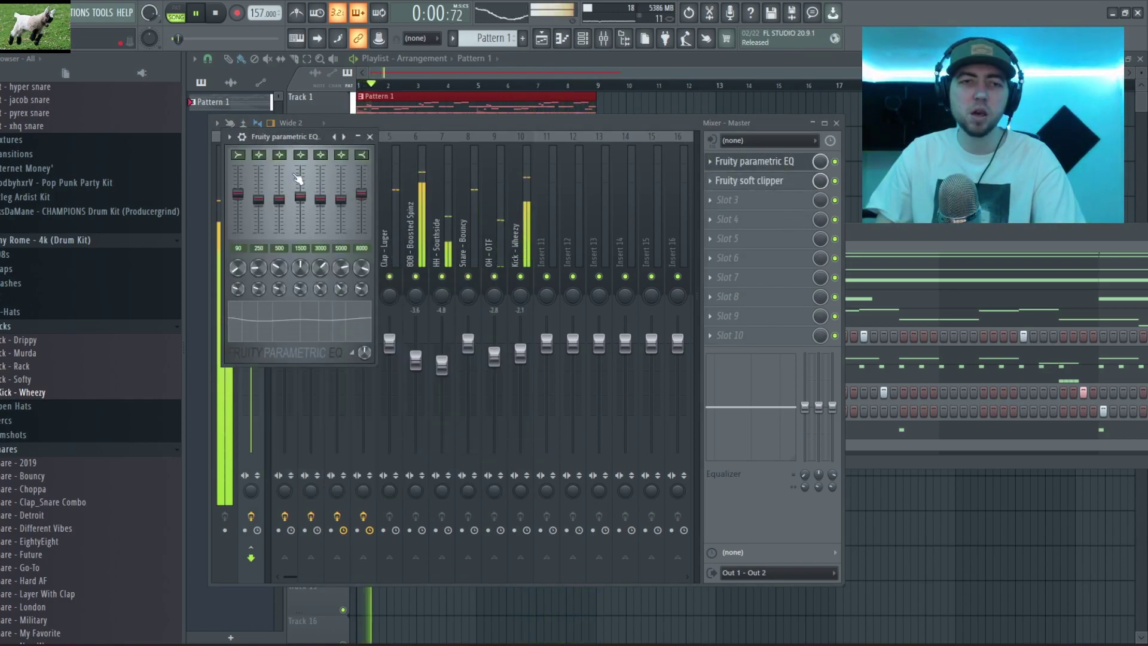
pyautogui.click(370, 137)
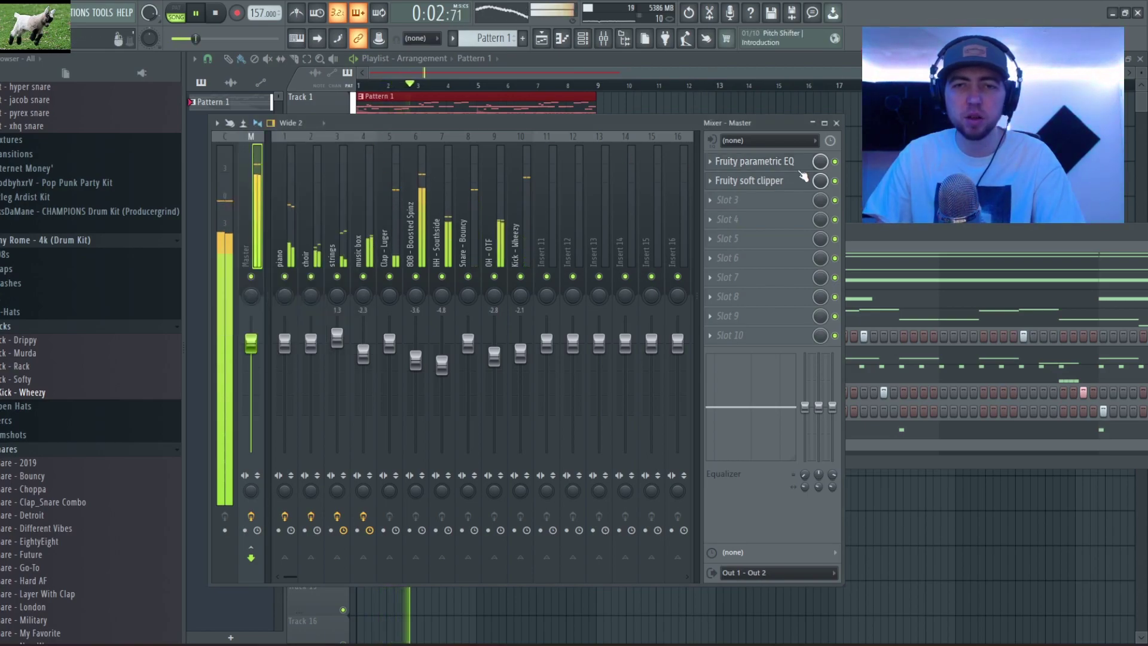
pyautogui.click(770, 181)
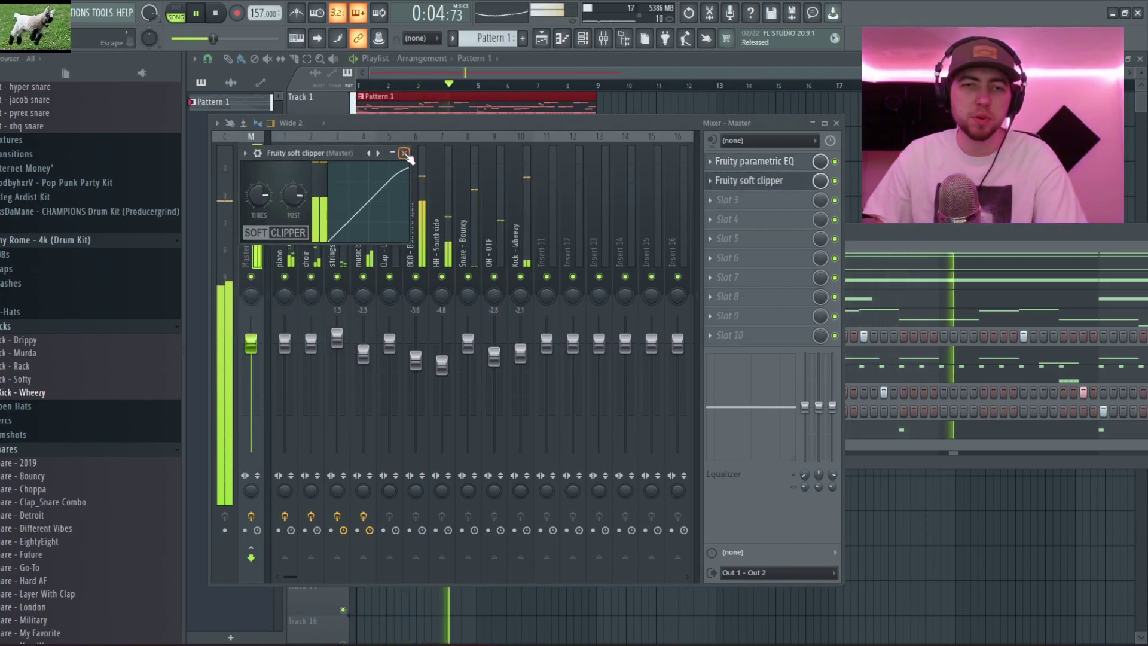
pyautogui.click(404, 153)
pyautogui.click(836, 123)
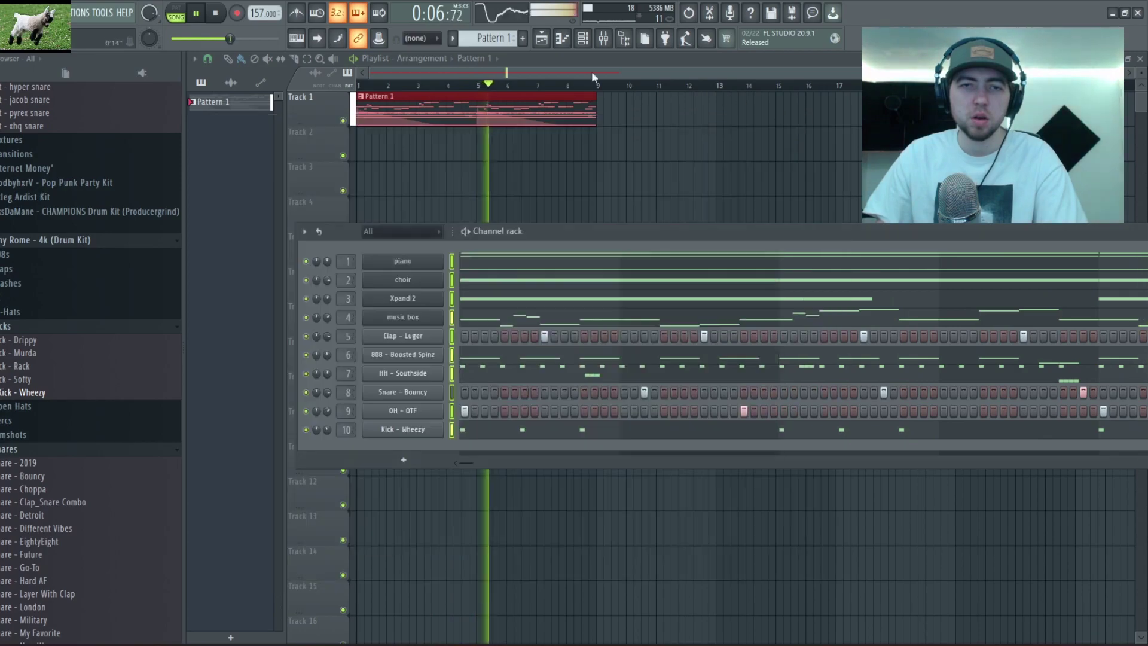
# Replace the Pattern 1 clip with patterns split by channel, each laid out on its own playlist track
pyautogui.click(348, 72)
pyautogui.rightClick(421, 110)
pyautogui.press('space')
pyautogui.rightClick(229, 105)
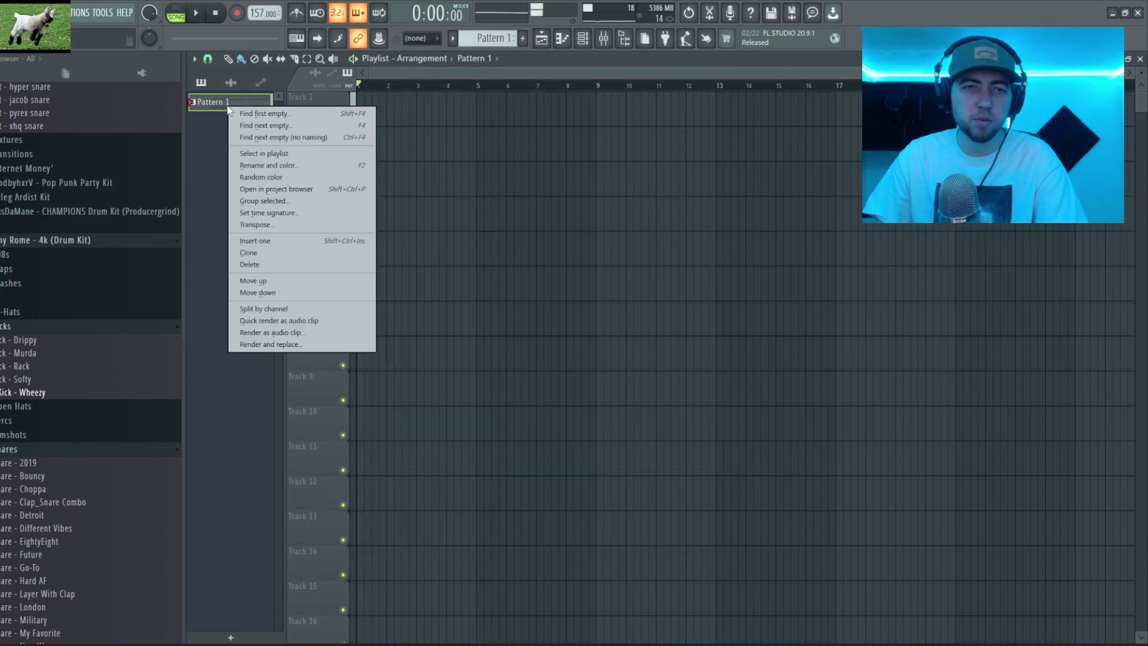
pyautogui.click(258, 308)
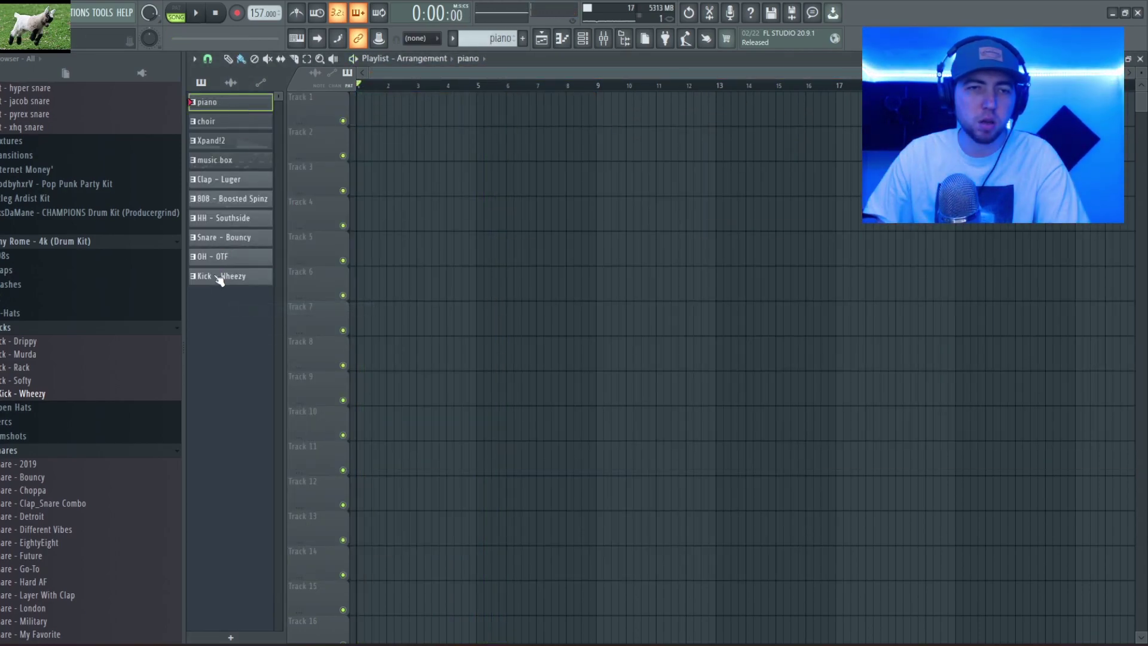
pyautogui.moveTo(221, 277); pyautogui.dragTo(294, 100)
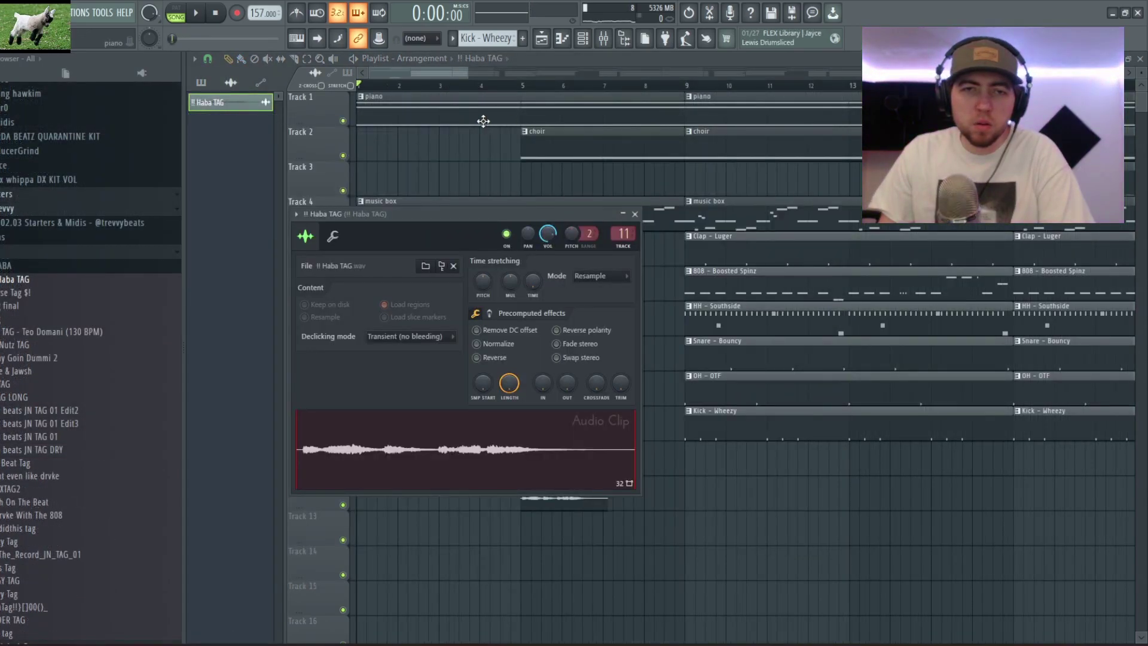
# Examine the full playlist arrangement, from the intro and tag through the drum drops, breaks and repeated sections
pyautogui.scroll(-3, 507, 352)
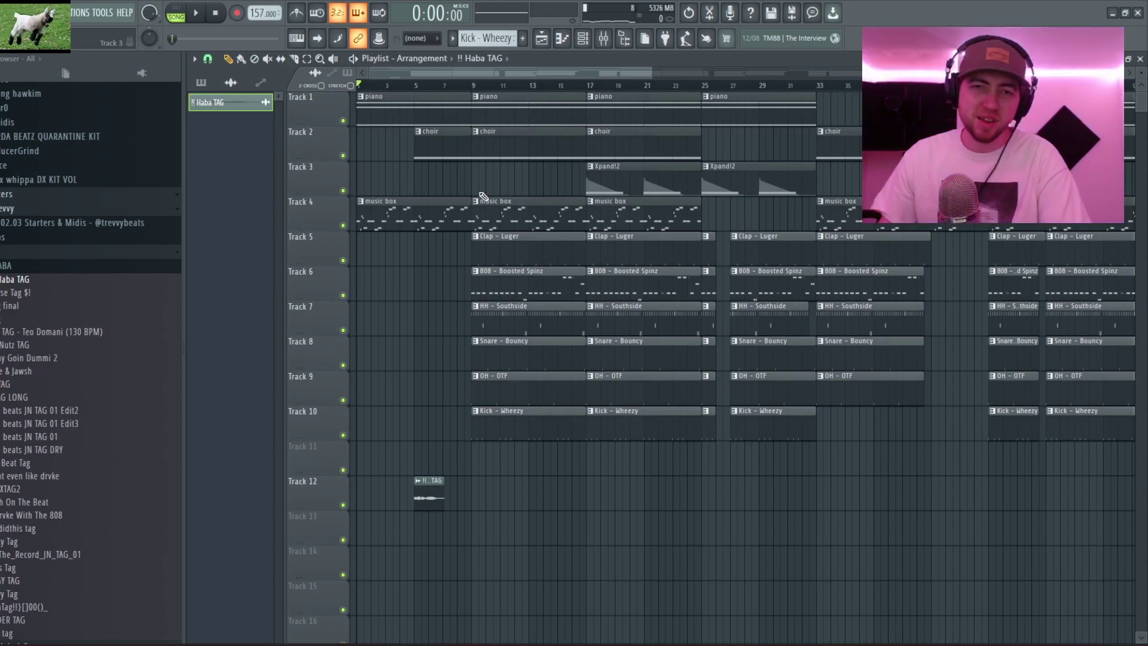
pyautogui.scroll(3, 366, 313)
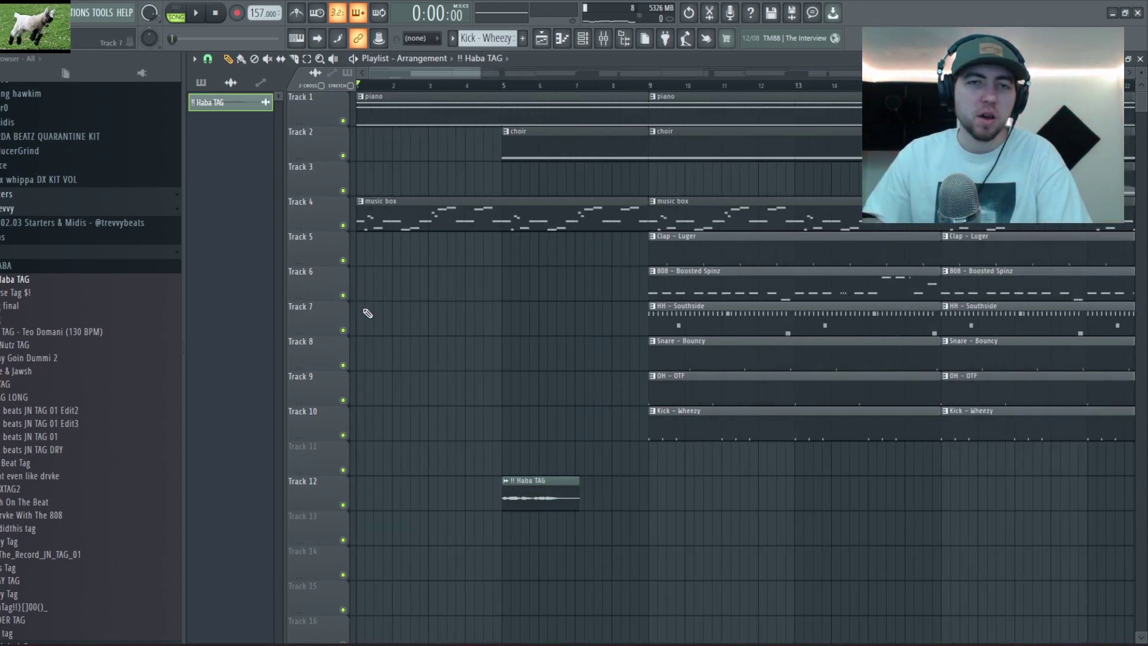
pyautogui.moveTo(404, 69); pyautogui.dragTo(378, 70)
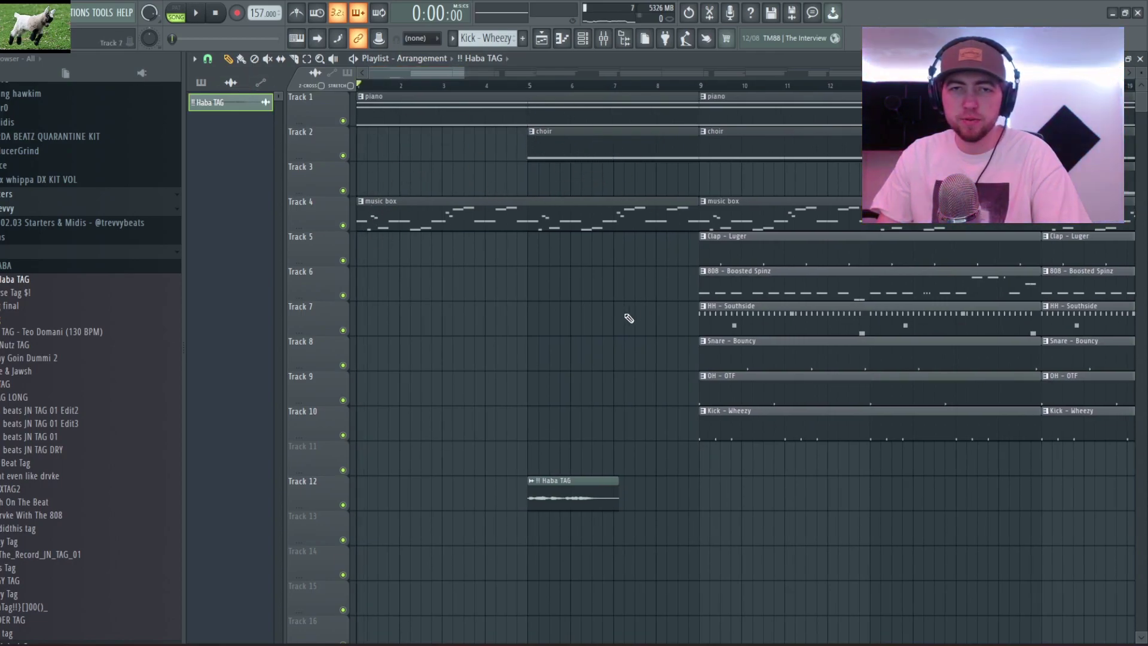
pyautogui.scroll(-2, 625, 305)
pyautogui.scroll(2, 593, 289)
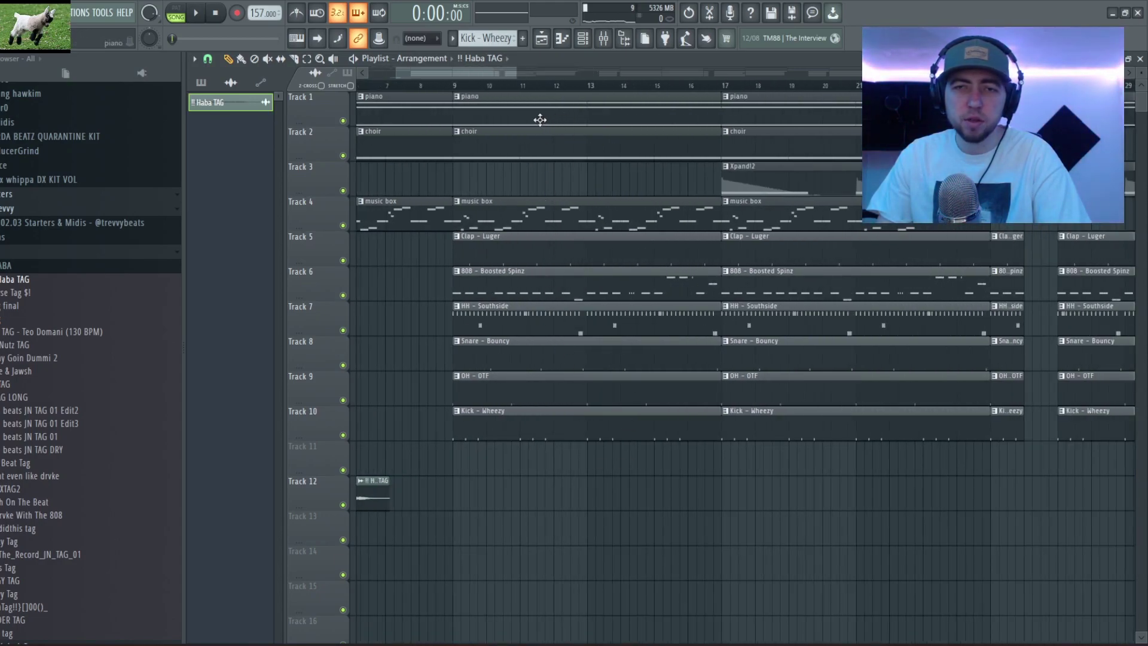
pyautogui.scroll(-4, 734, 212)
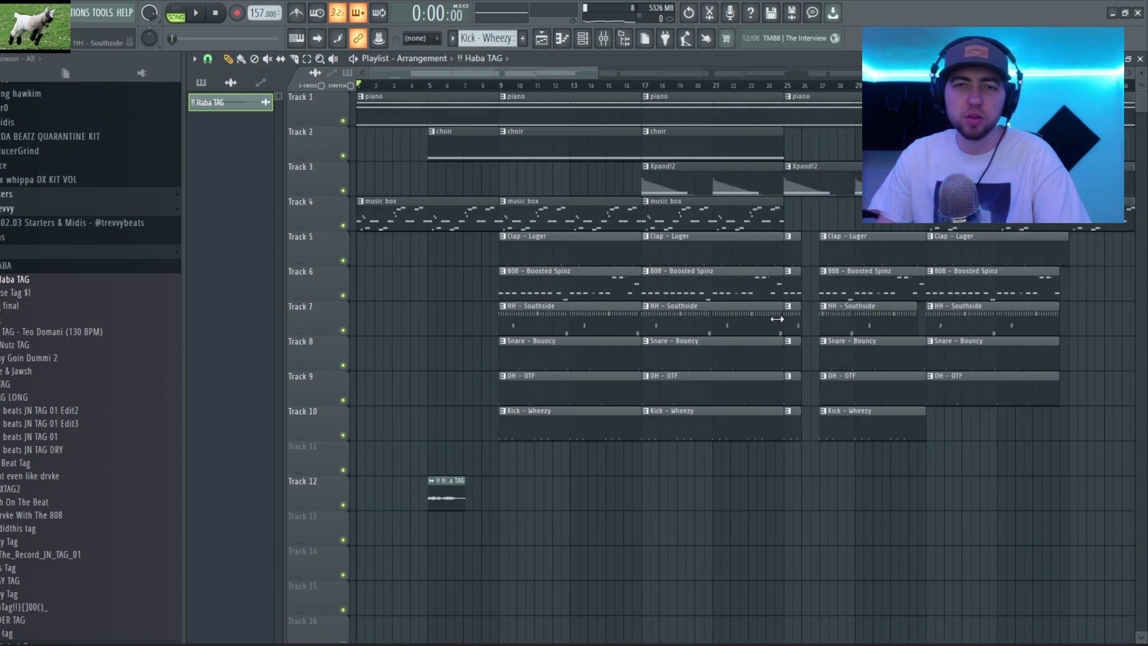
pyautogui.scroll(2, 385, 259)
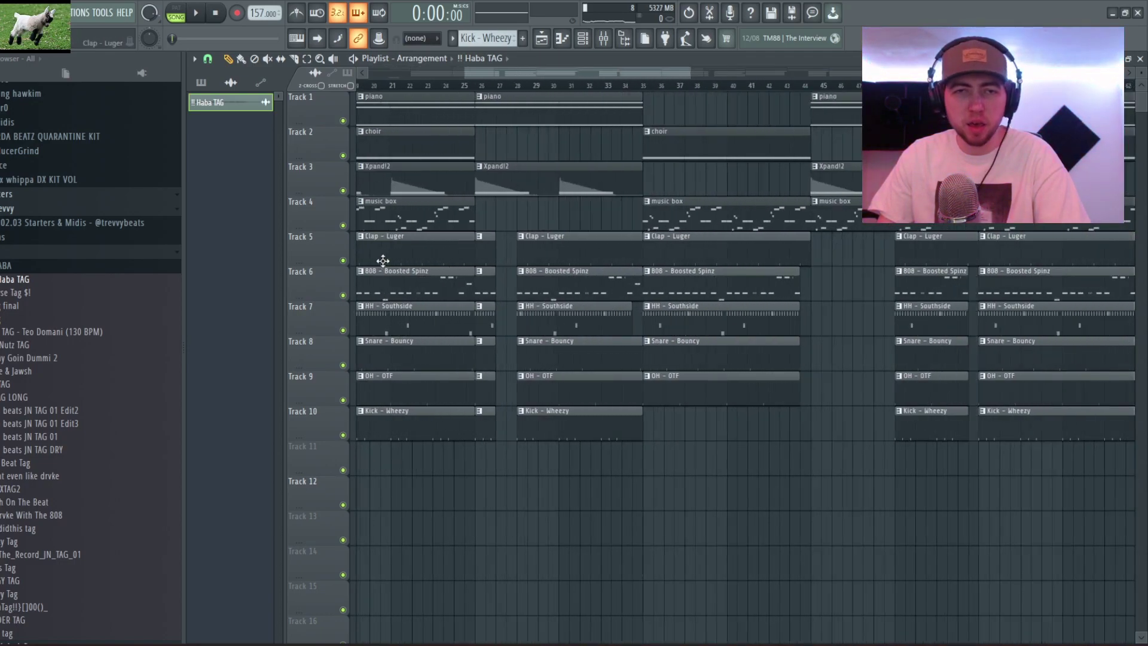
pyautogui.moveTo(538, 75); pyautogui.dragTo(502, 74)
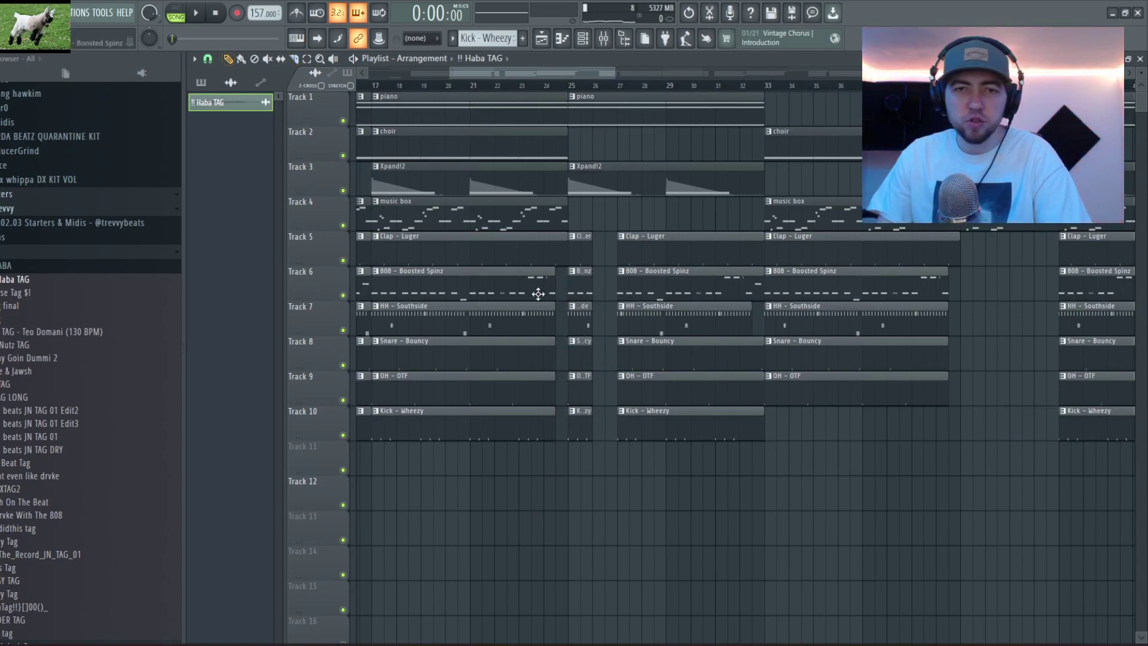
pyautogui.scroll(3, 538, 294)
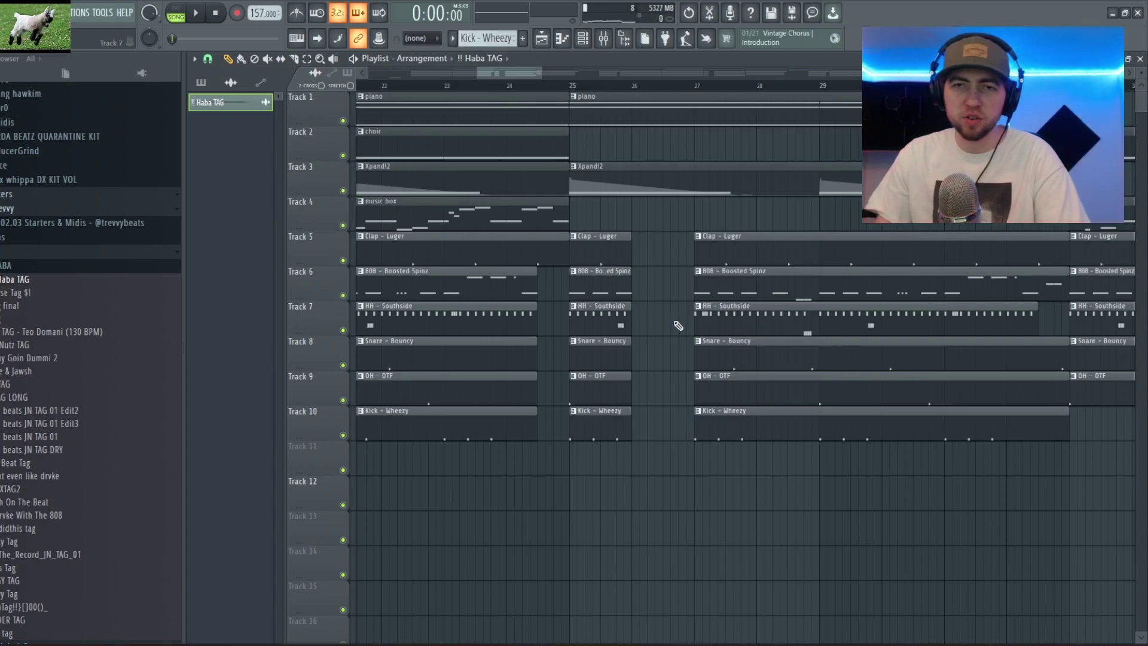
pyautogui.scroll(-2, 675, 326)
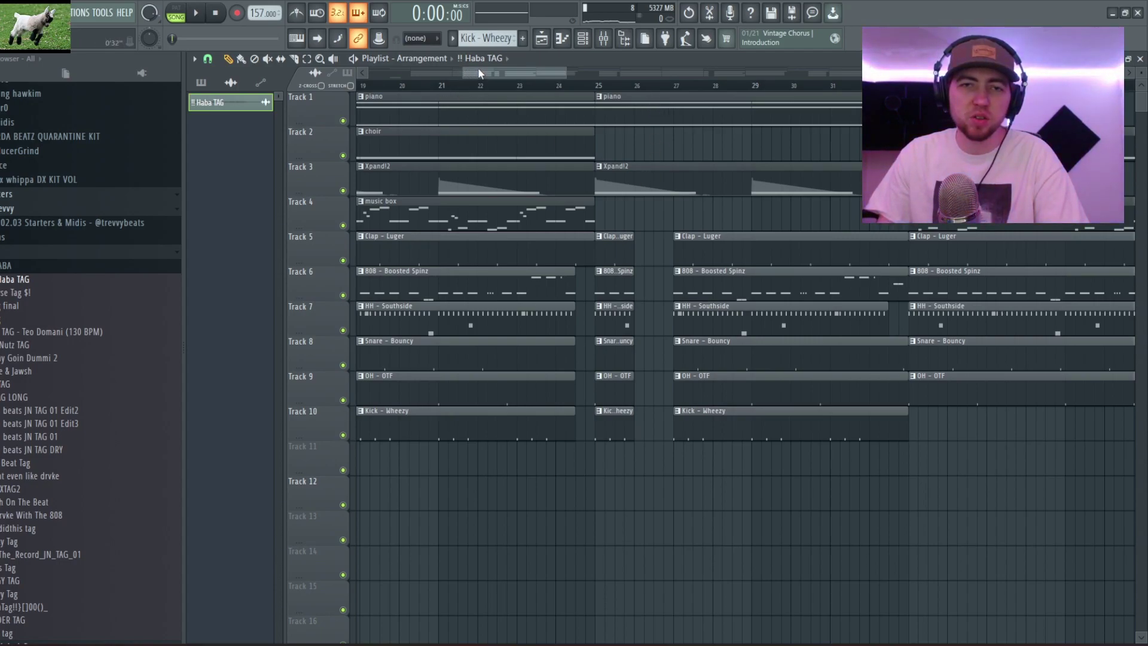
pyautogui.moveTo(478, 69); pyautogui.dragTo(523, 70)
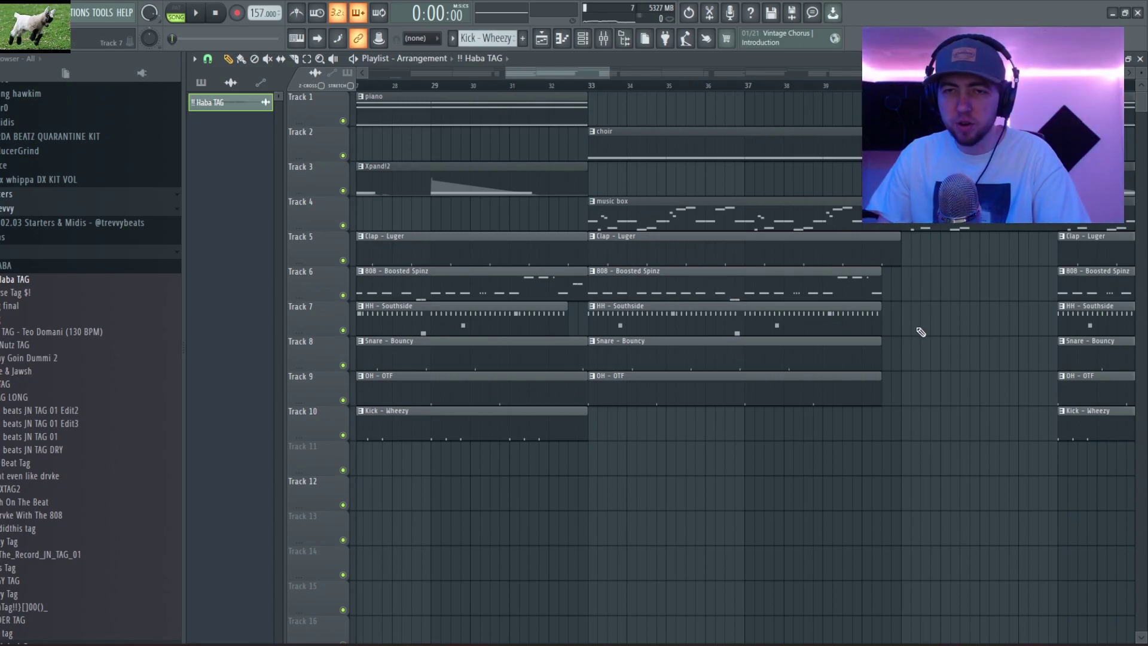
pyautogui.hscroll(8, 921, 331)
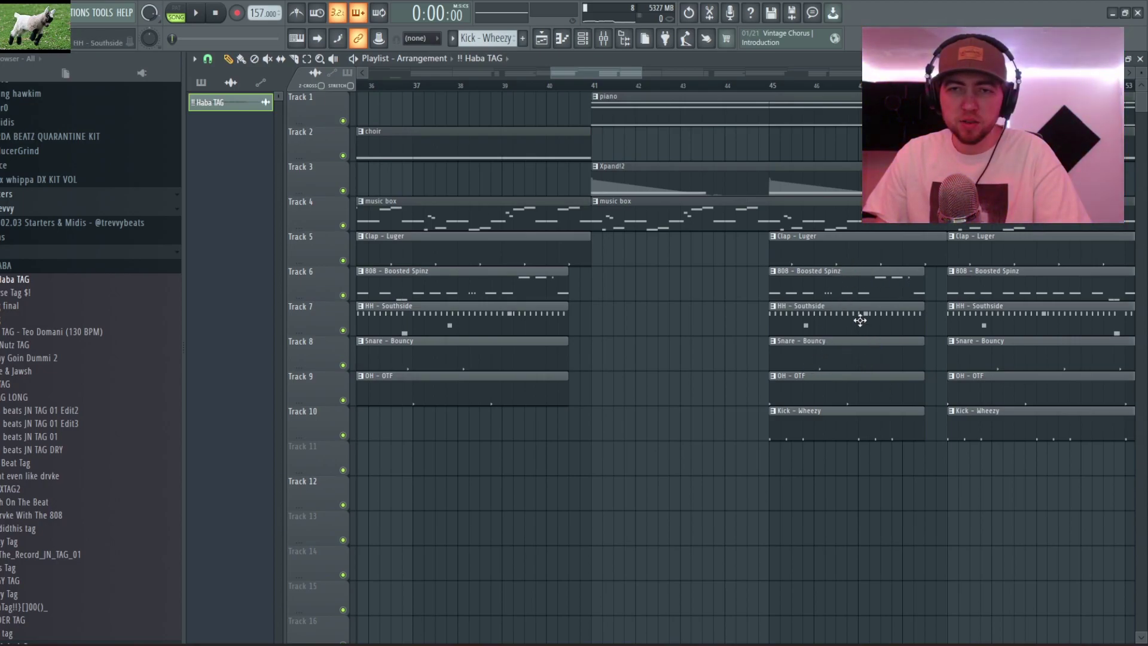
pyautogui.scroll(-5, 860, 320)
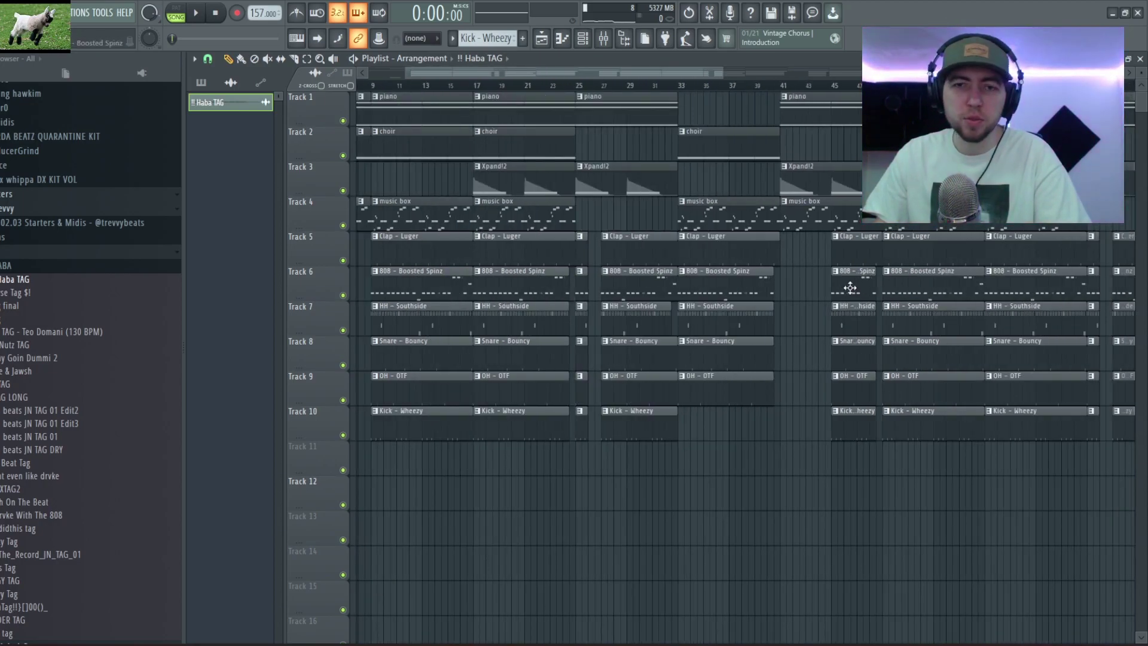
pyautogui.scroll(-4, 900, 313)
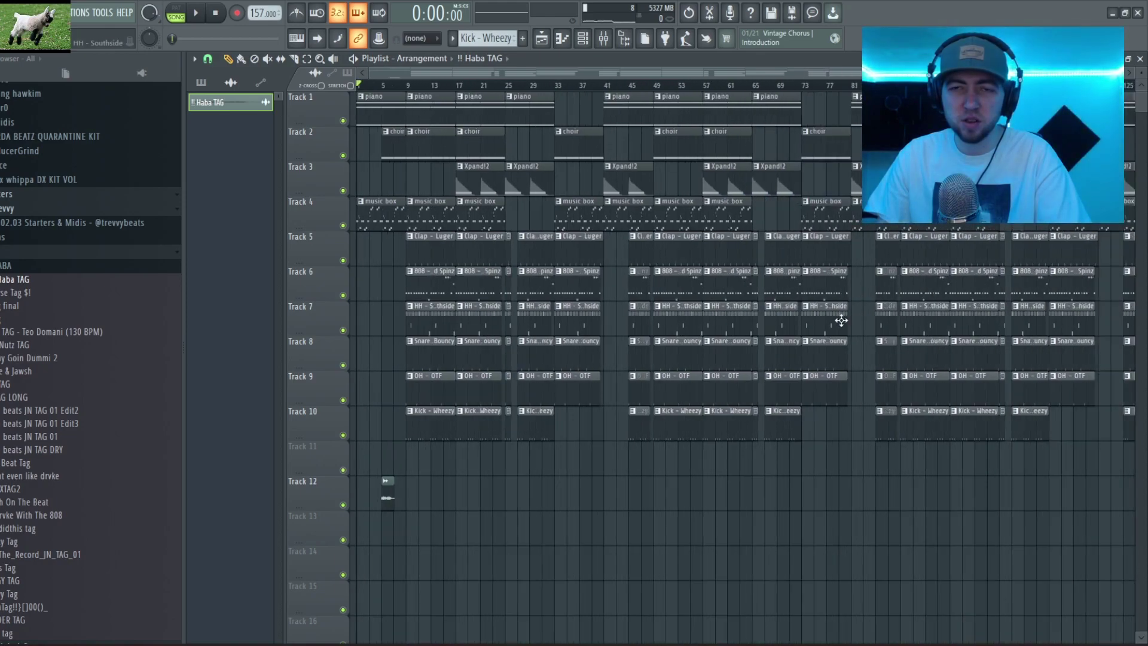
# Activate the Slice tool for cutting the clips just before bar 65
pyautogui.scroll(8, 781, 340)
pyautogui.press('c')
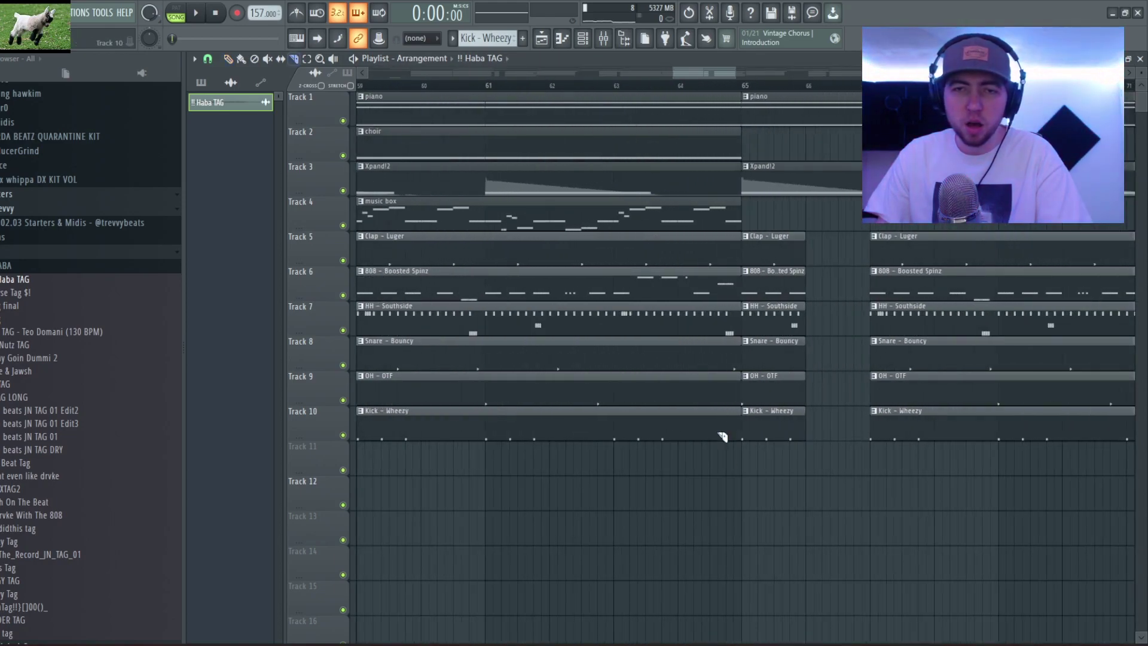